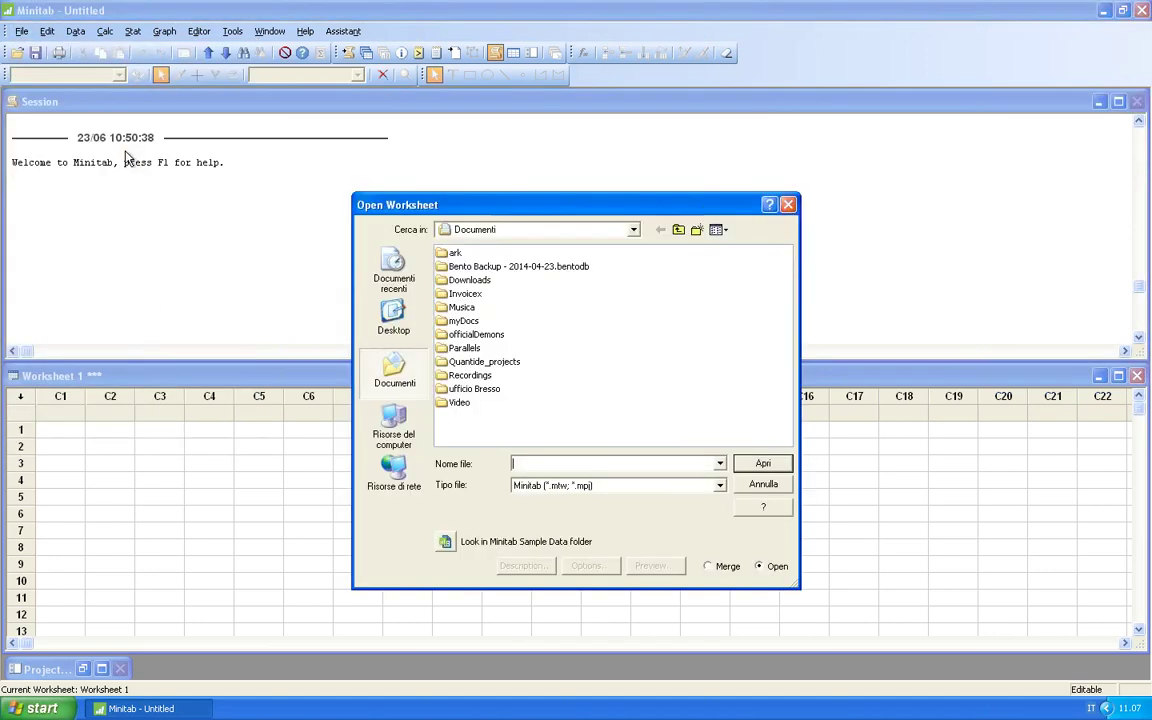
Open the ShelfLife worksheet from the Minitab Sample Data folder, accepting the content-copy notice and suppressing it for future openings
drag(536, 207, 475, 146)
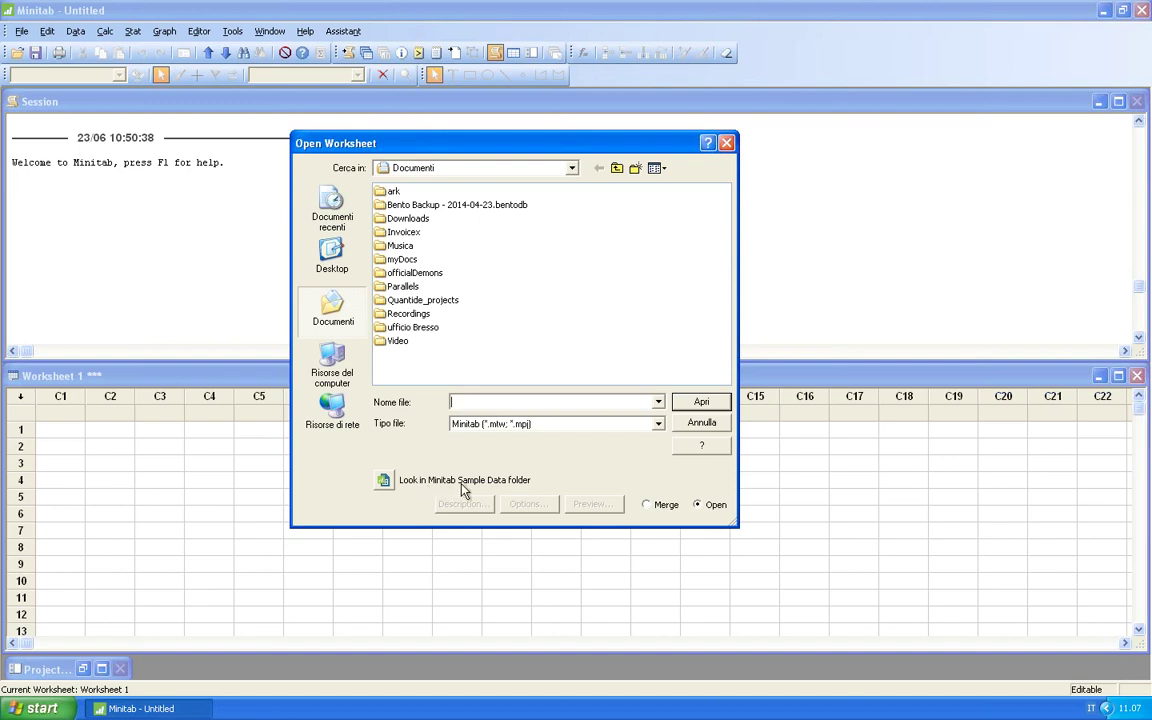
click(381, 479)
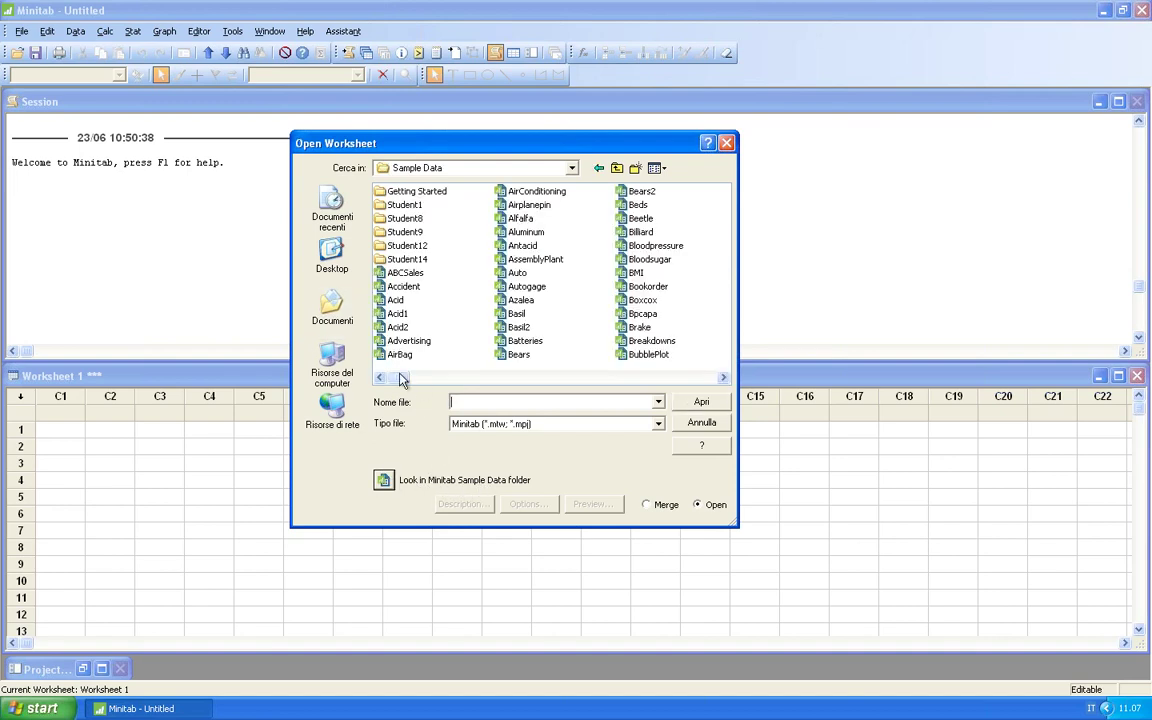
drag(407, 378, 625, 378)
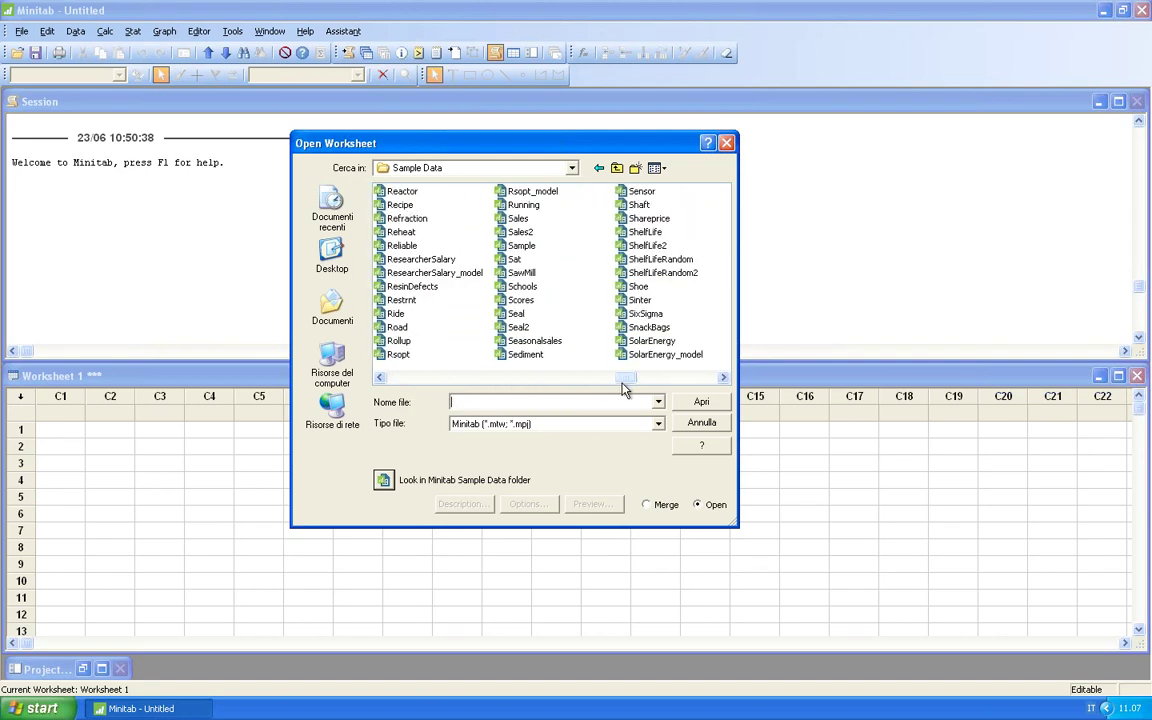
click(660, 233)
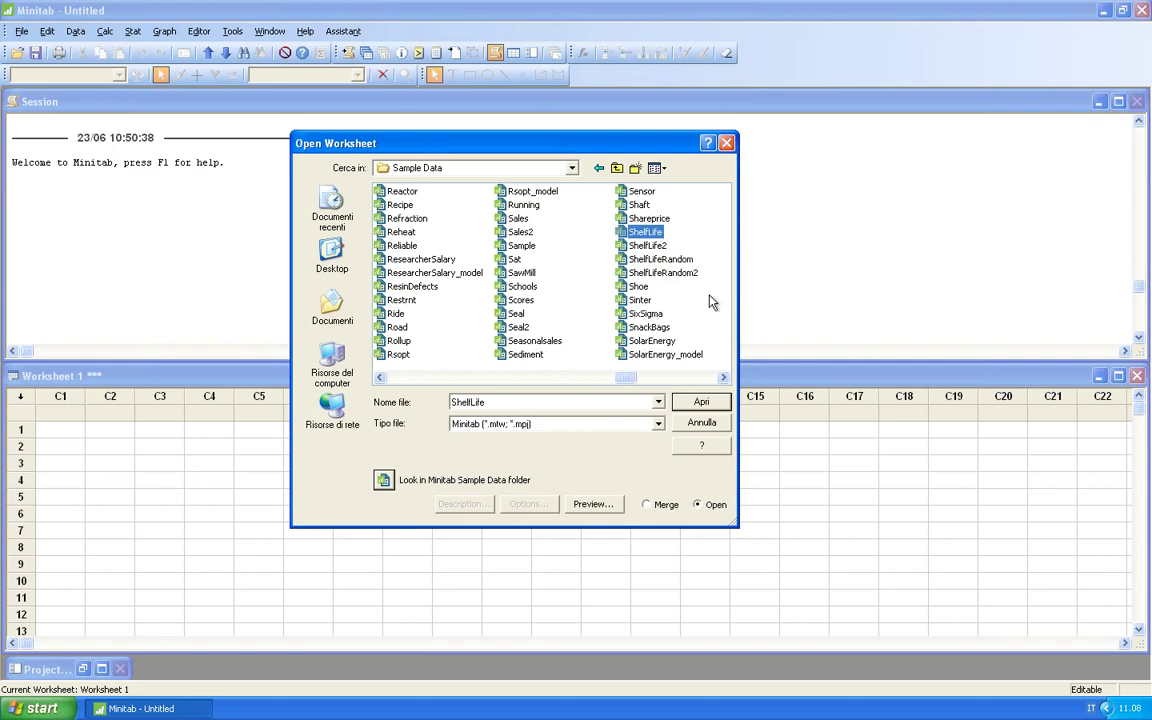
click(722, 403)
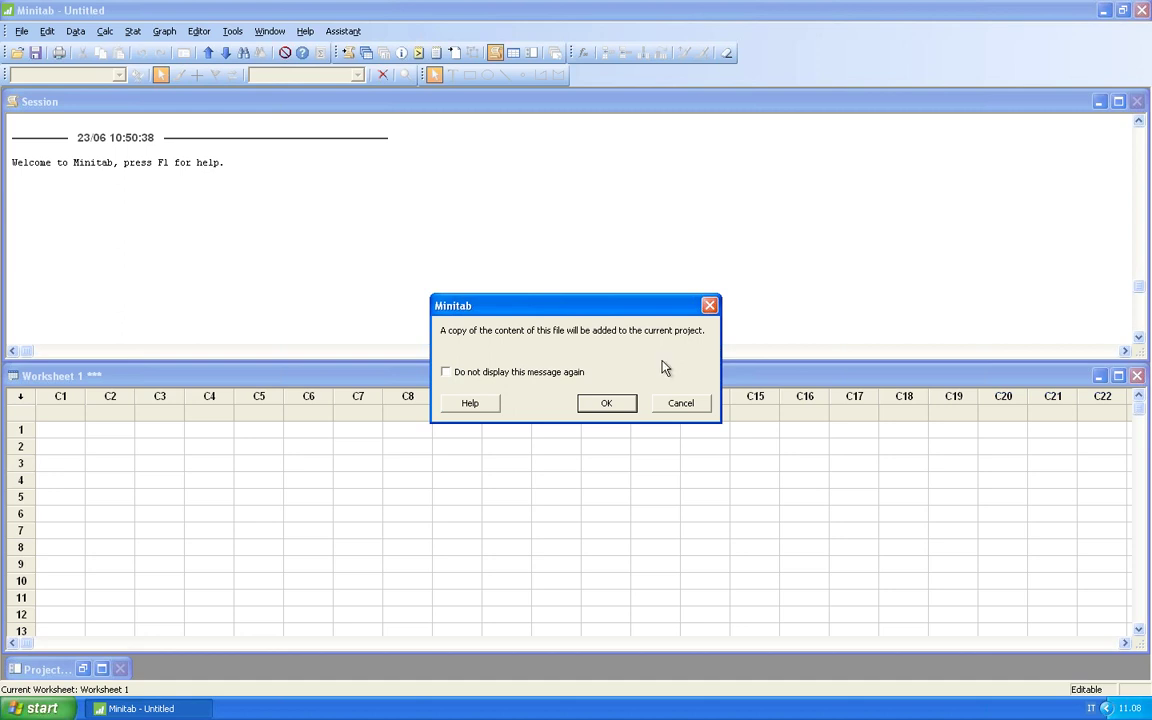
click(446, 372)
click(594, 408)
Show the worksheet's column information and examine the RunOrder, Month, Batch and Drug% data through the last row
click(401, 52)
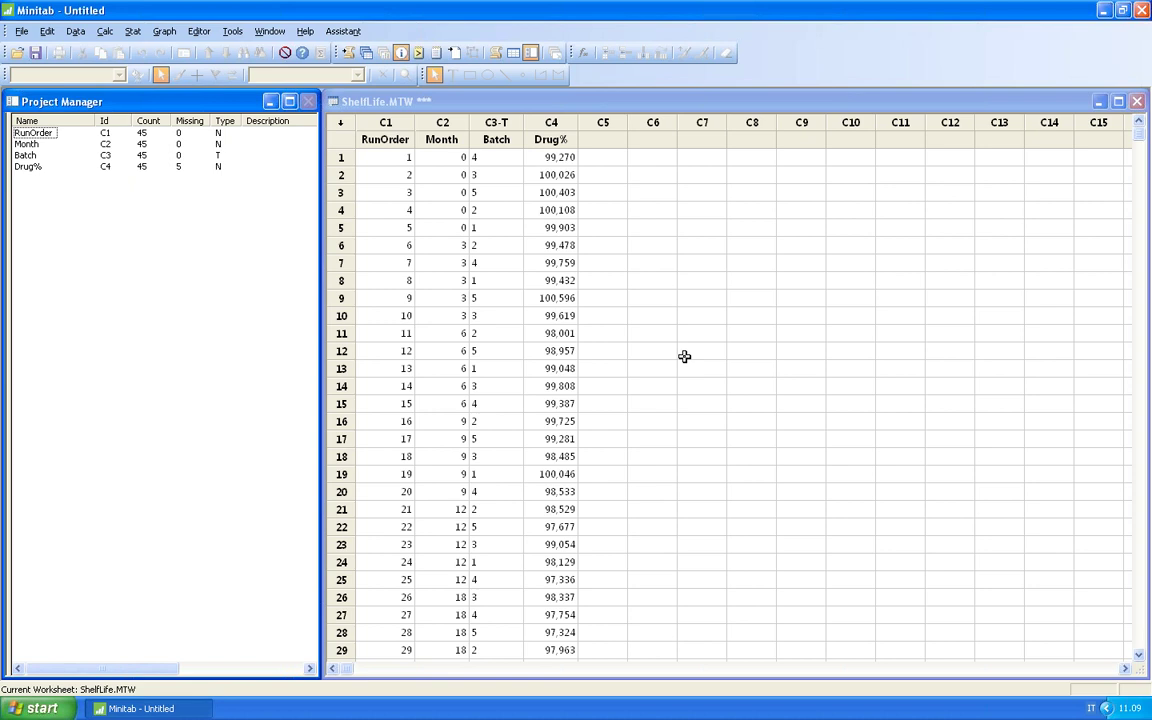
click(707, 102)
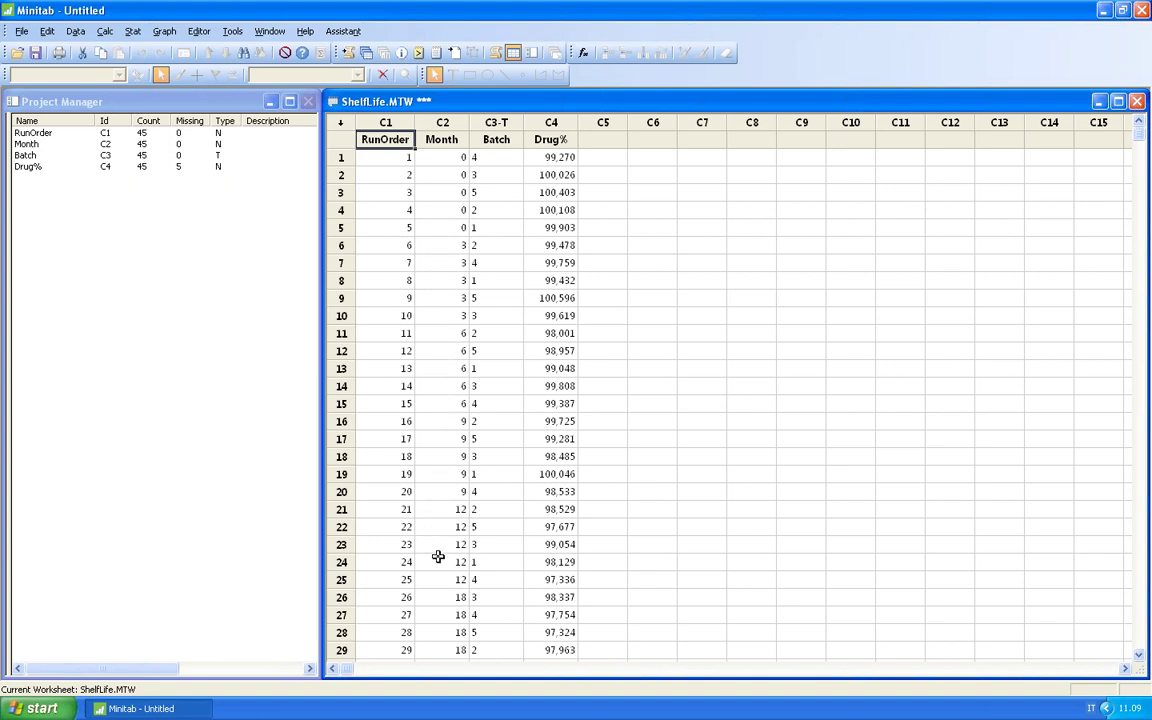
scroll(438, 574, down, 4)
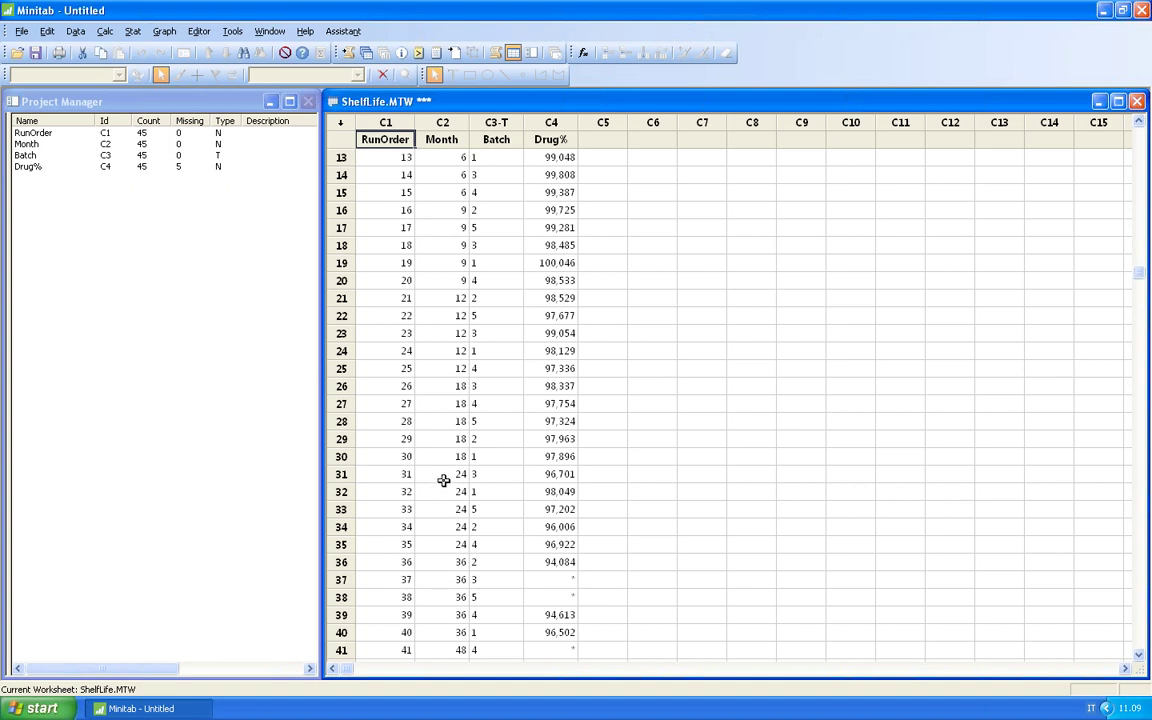
scroll(436, 575, down, 3)
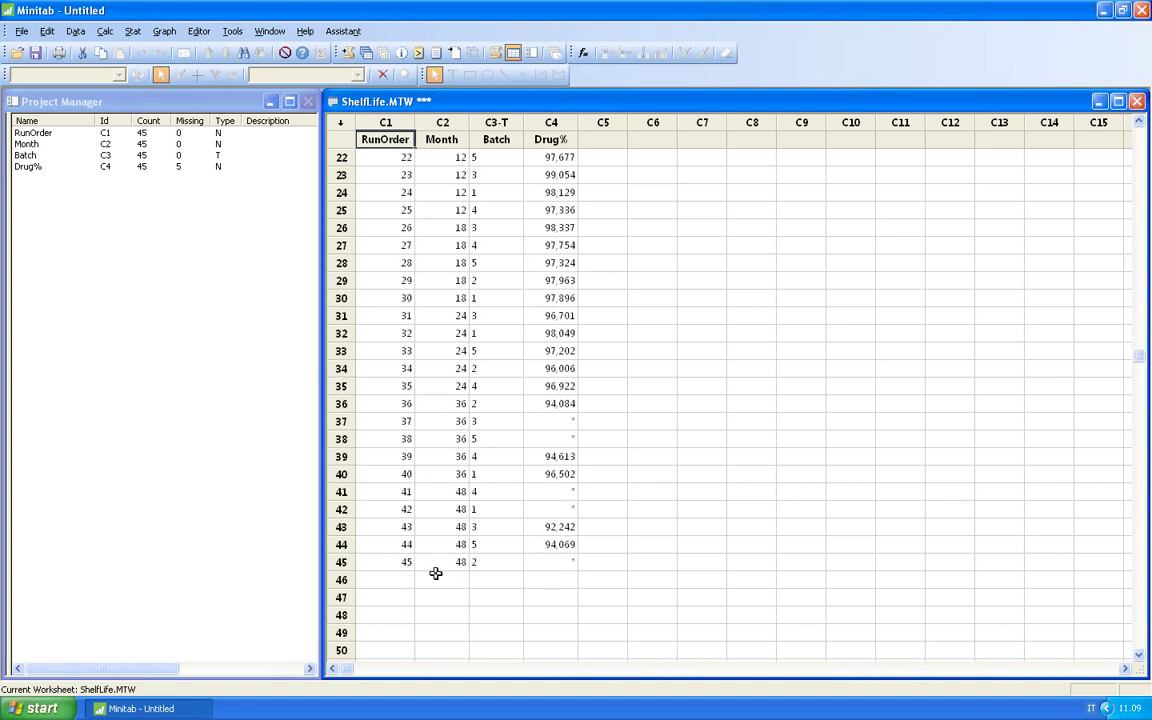
scroll(645, 568, up, 5)
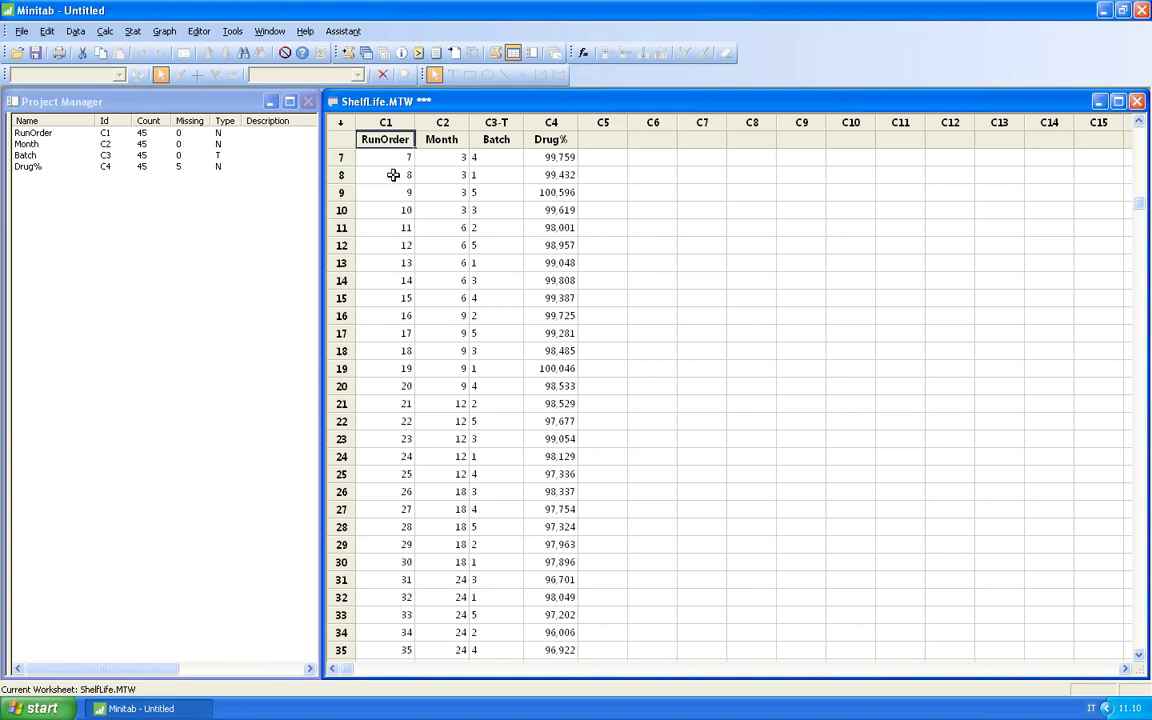
click(622, 262)
scroll(651, 261, up, 2)
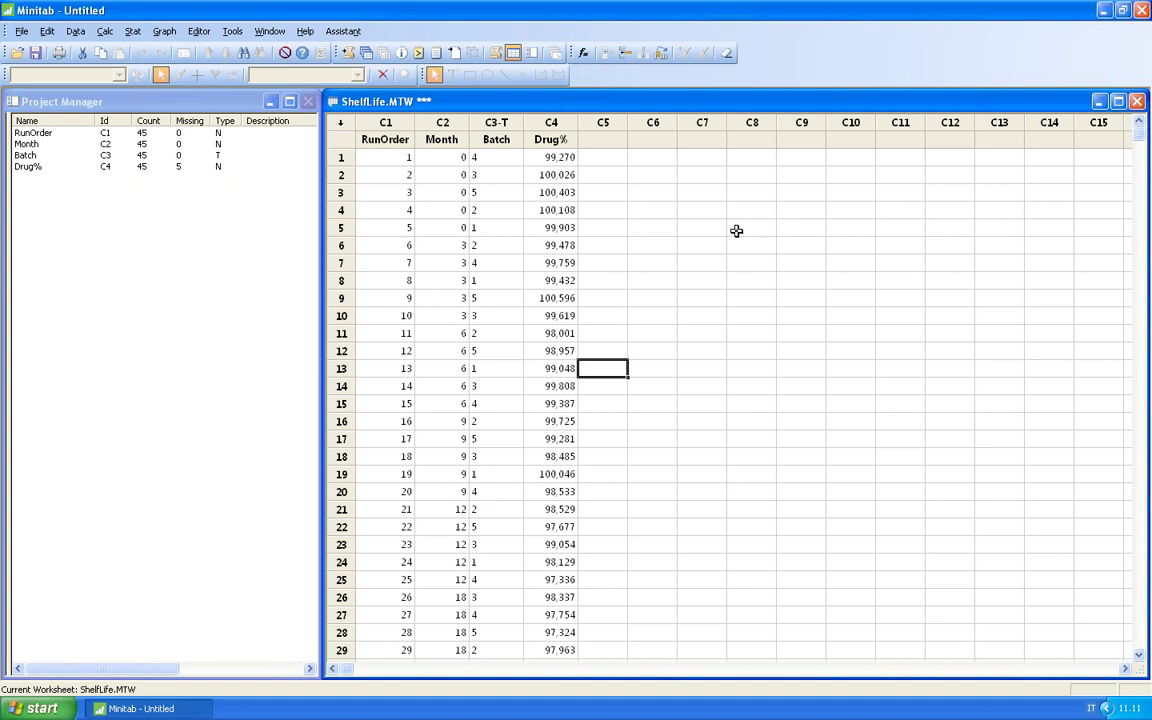
Set up a regression Stability Study with response Drug%, time Month, batch Batch and a lower spec of 90
click(133, 31)
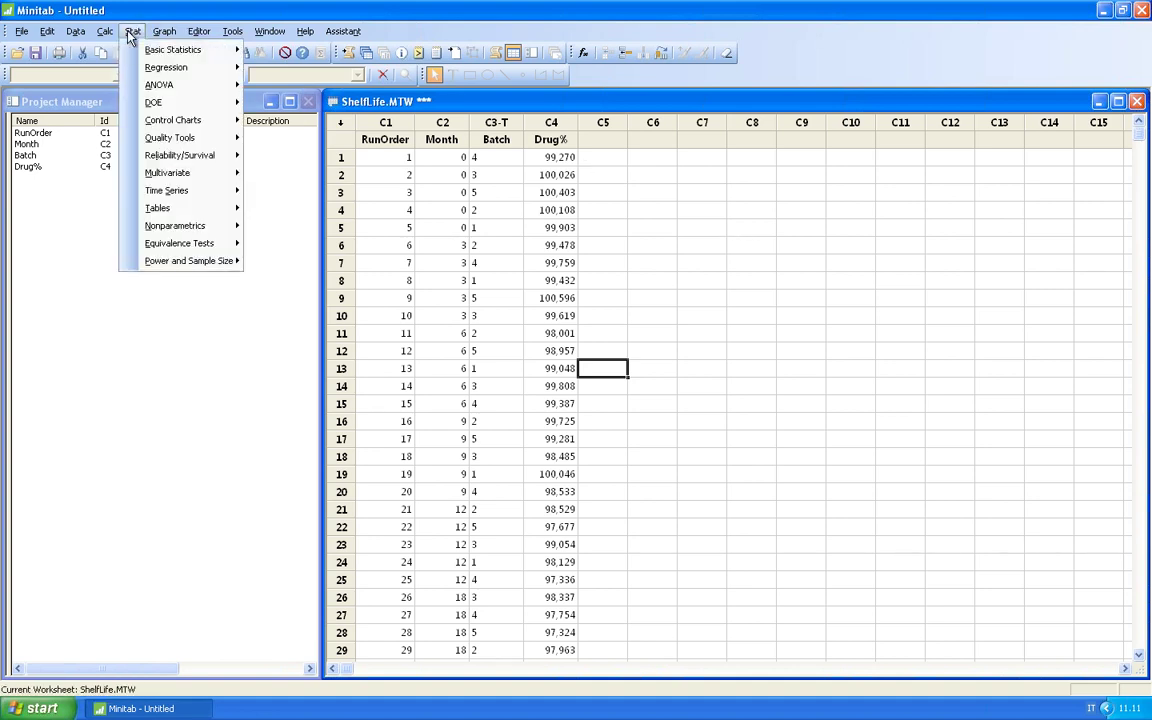
mouse_move(131, 47)
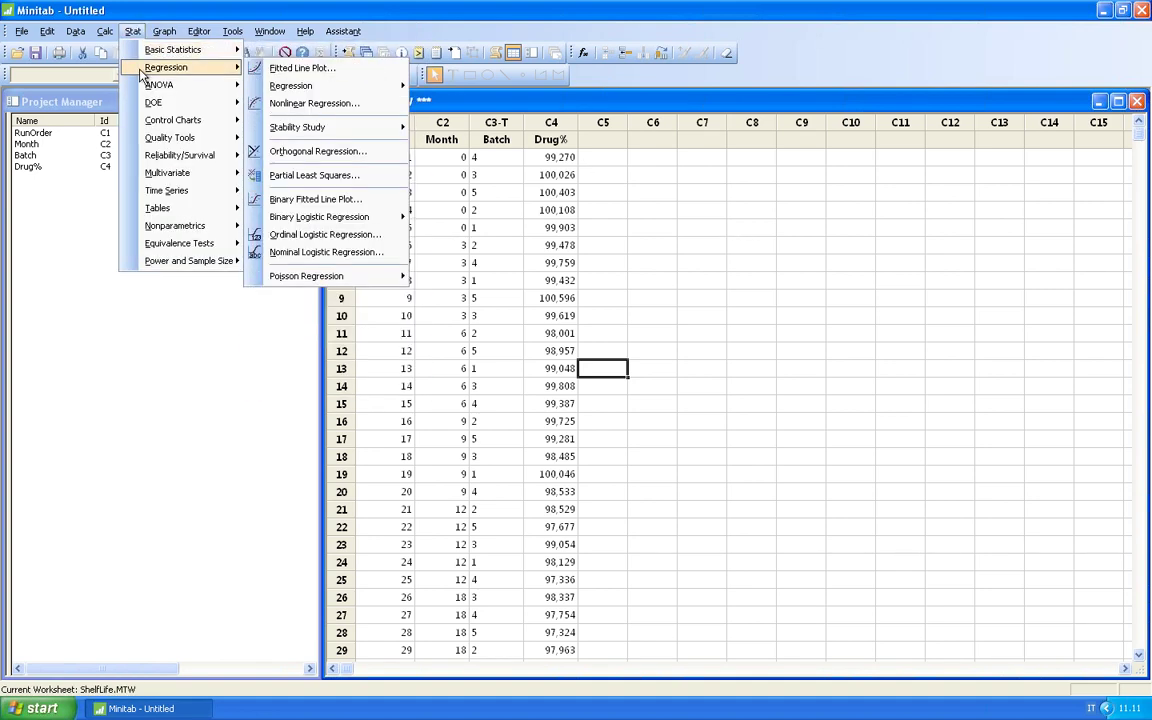
mouse_move(348, 136)
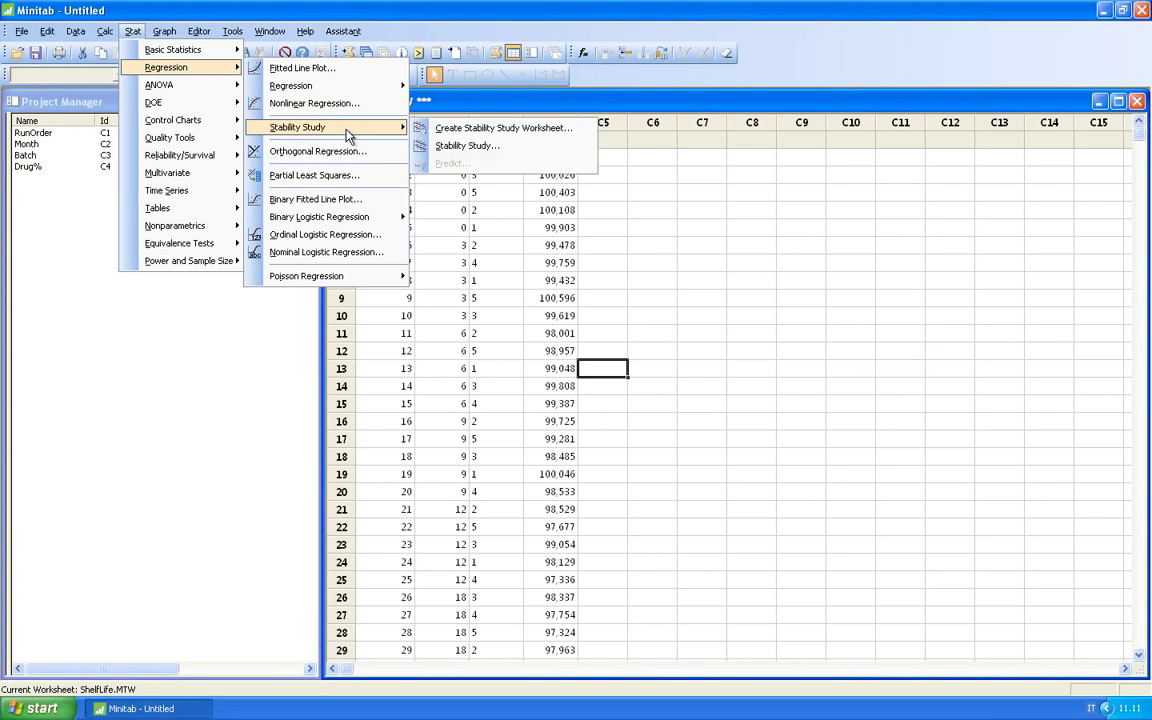
click(510, 148)
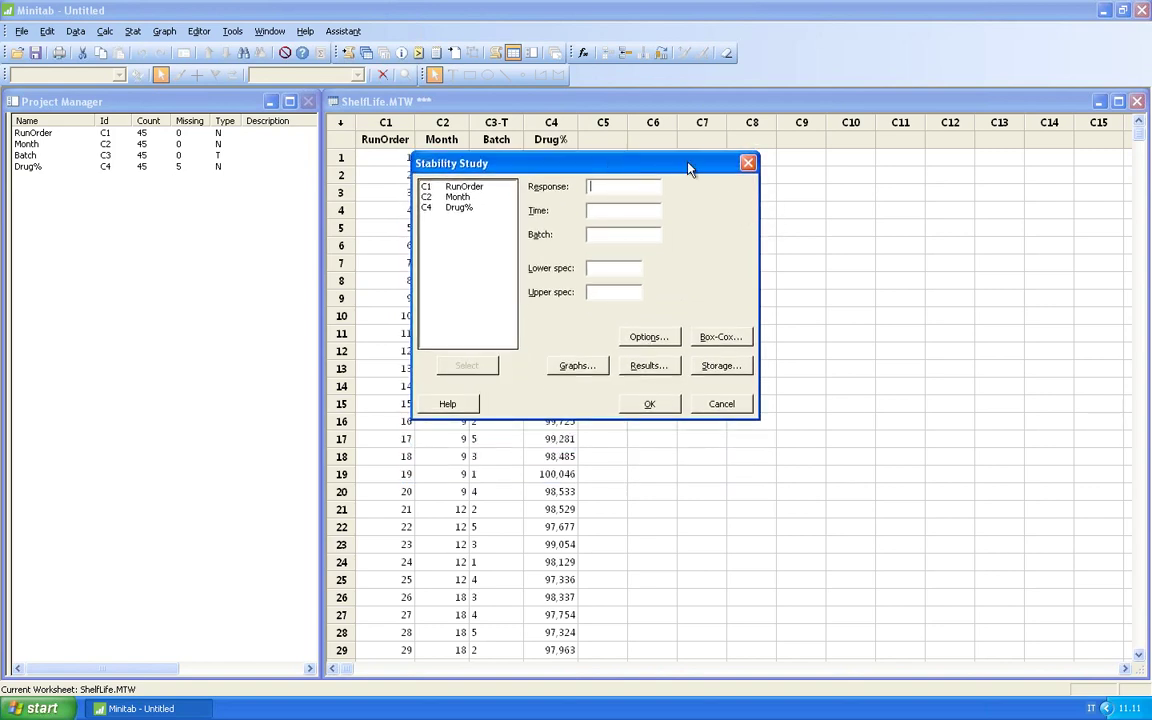
double_click(455, 210)
double_click(460, 198)
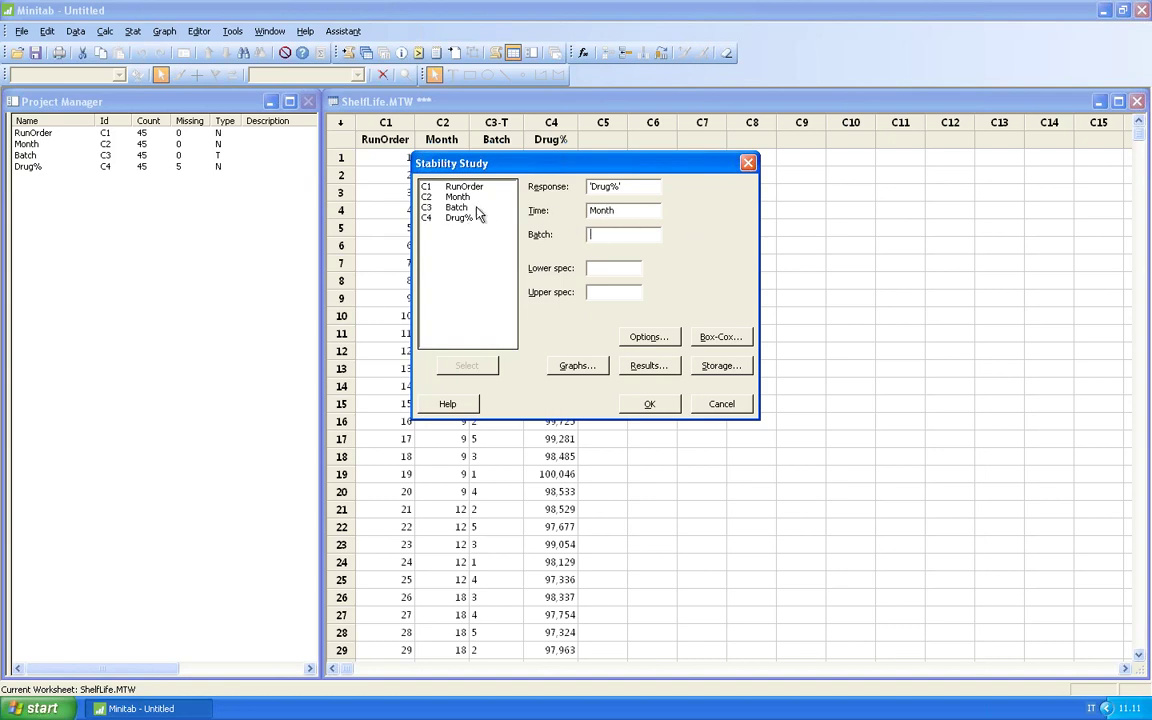
double_click(456, 207)
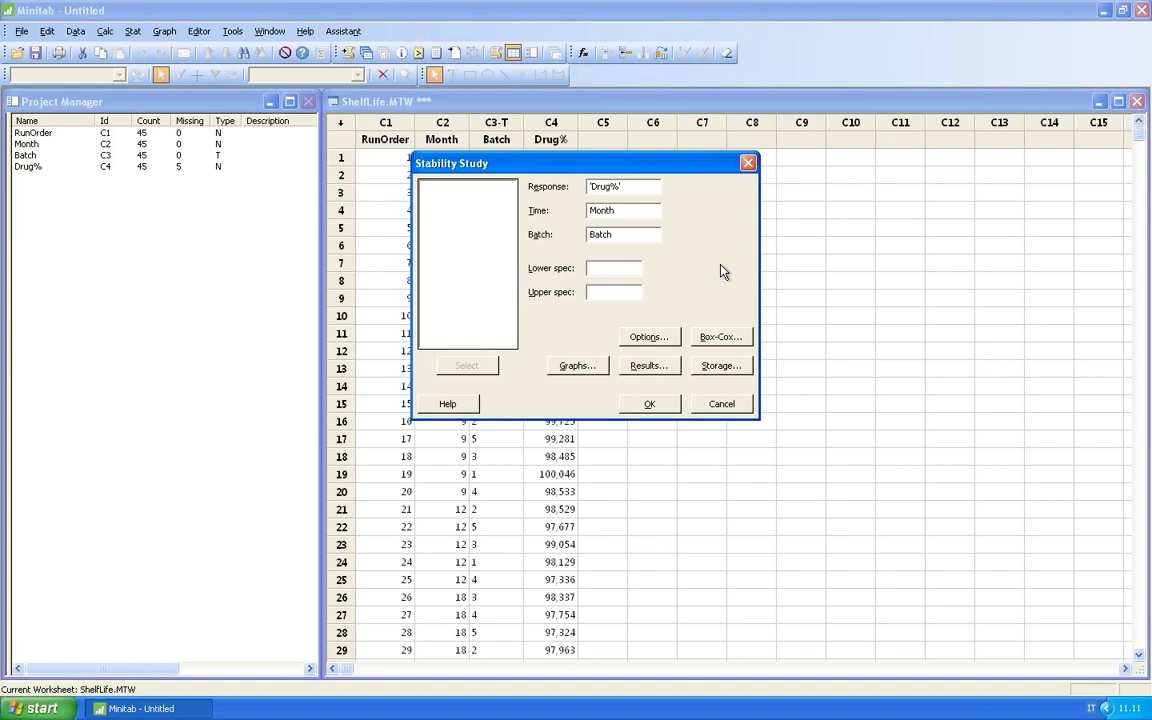
text(90)
Configure the study's graphs with four-in-one residual plots and no graphs for individual batches
click(568, 367)
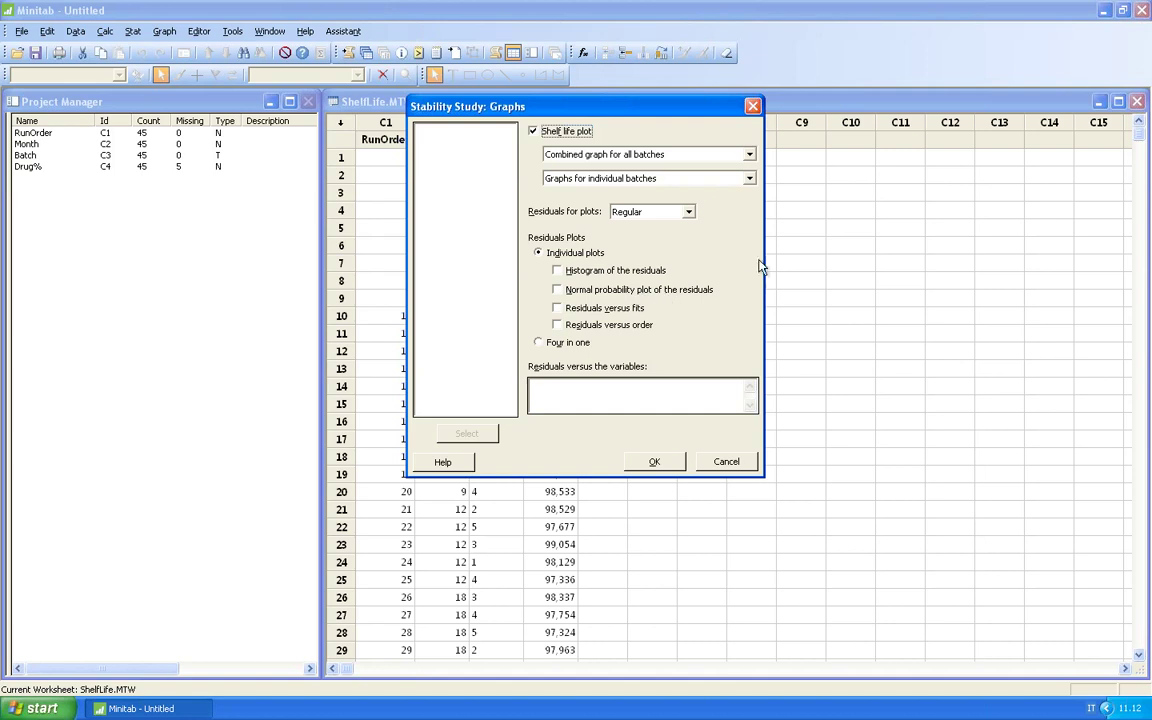
click(536, 252)
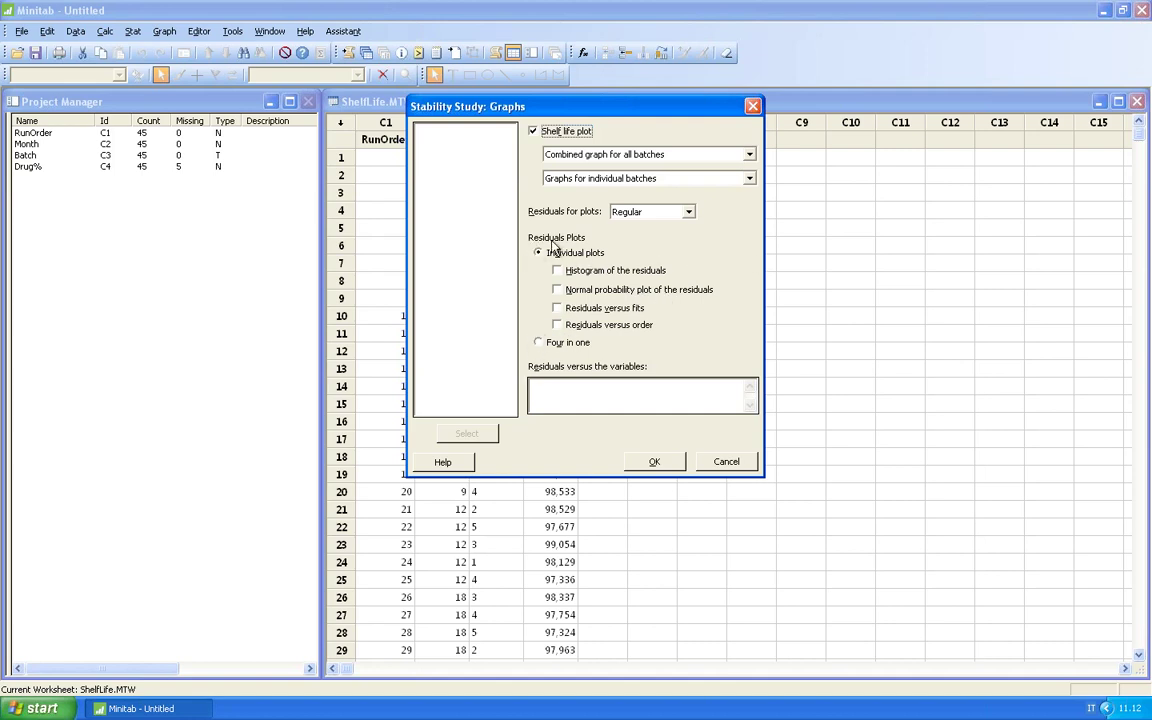
click(538, 342)
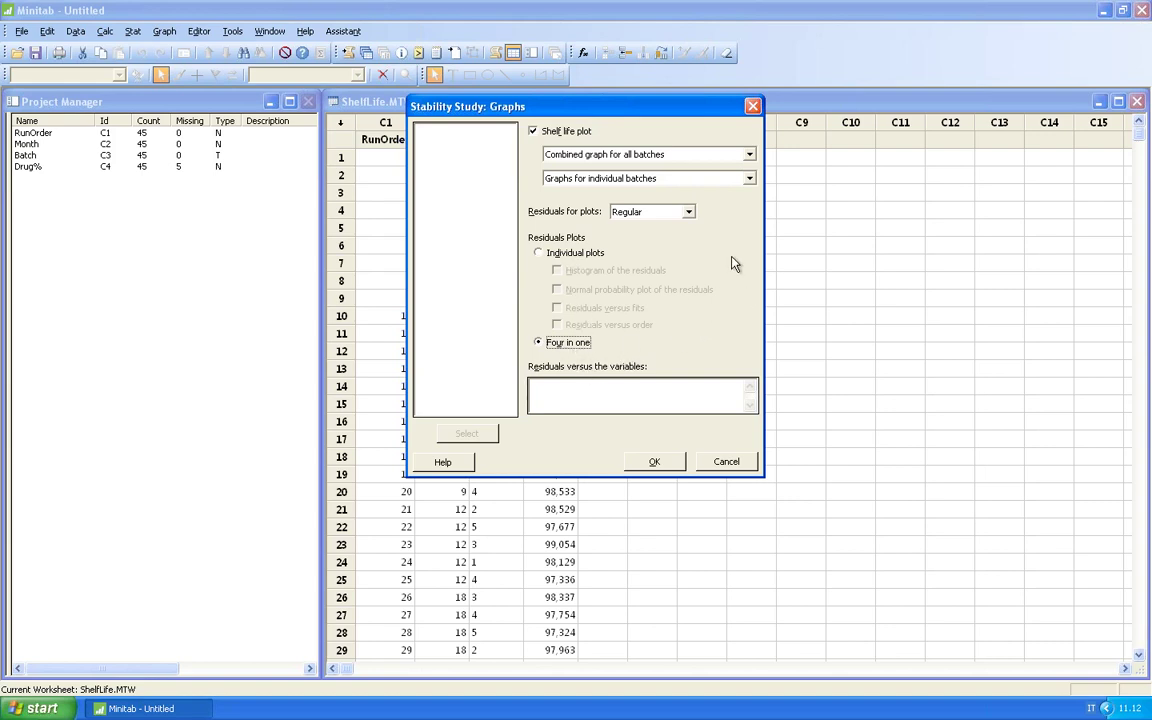
click(749, 179)
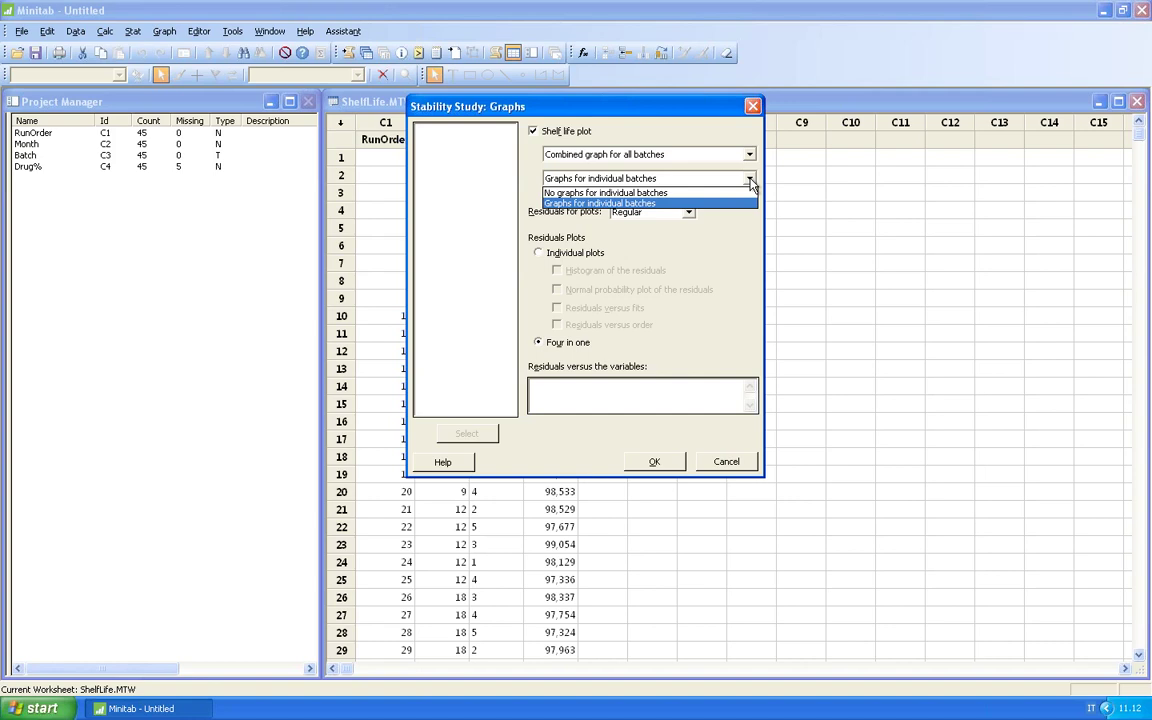
click(672, 193)
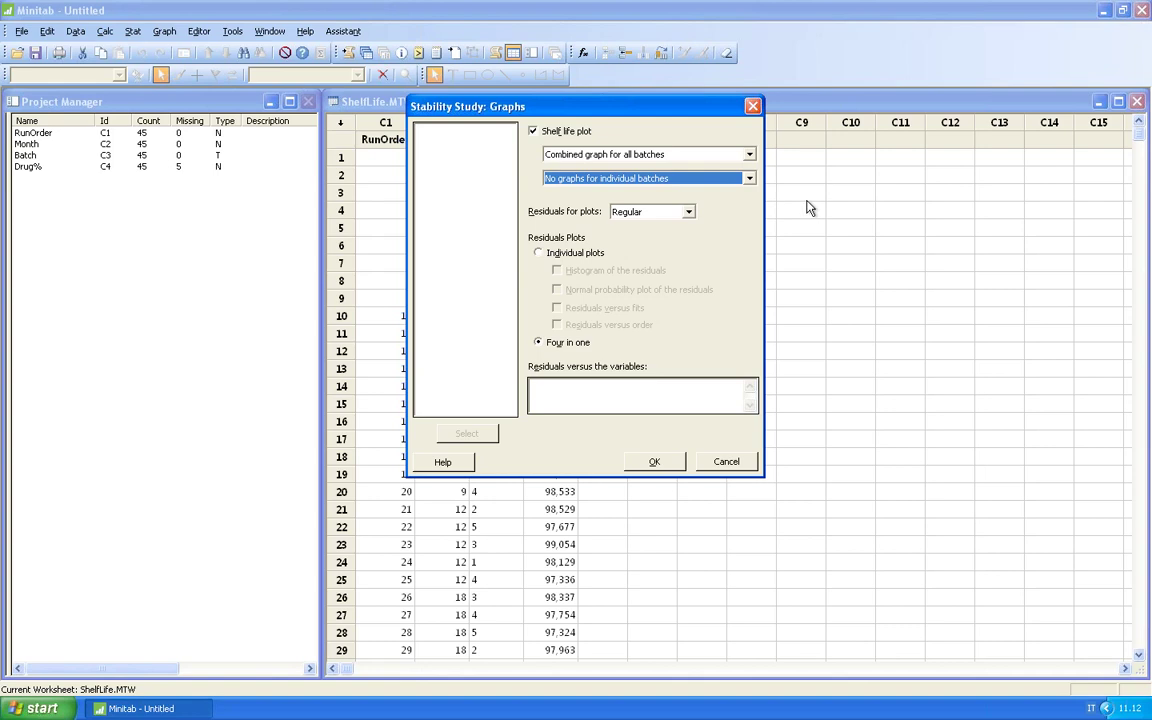
click(749, 179)
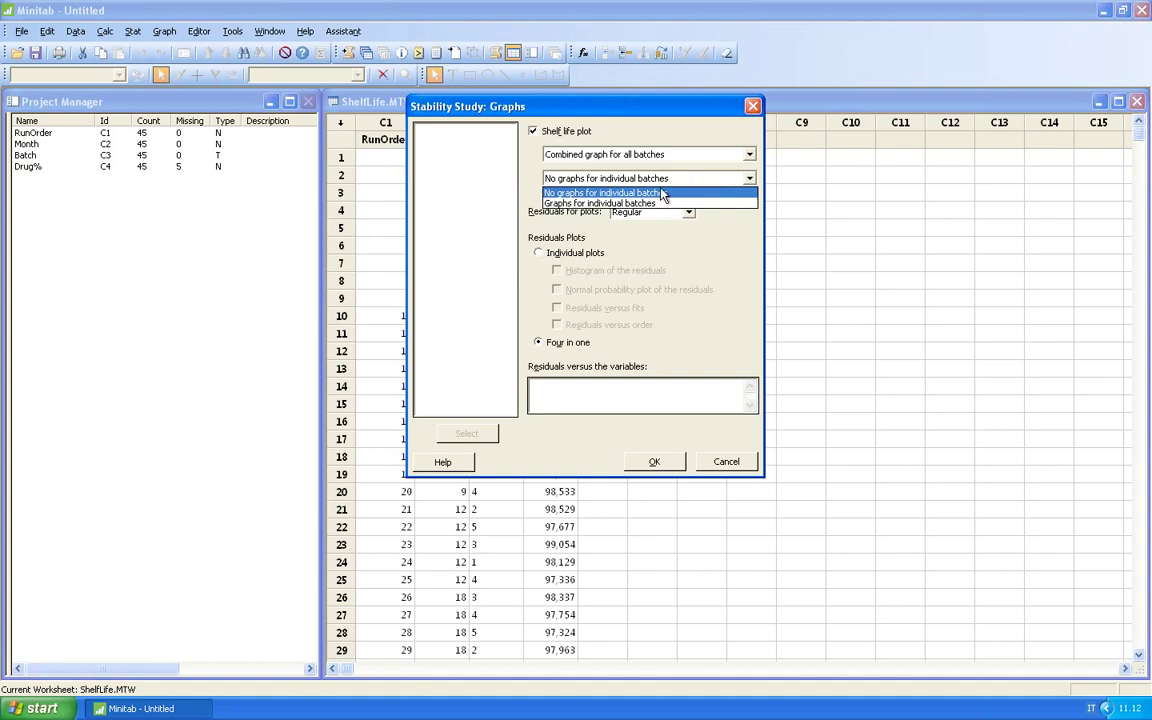
click(705, 193)
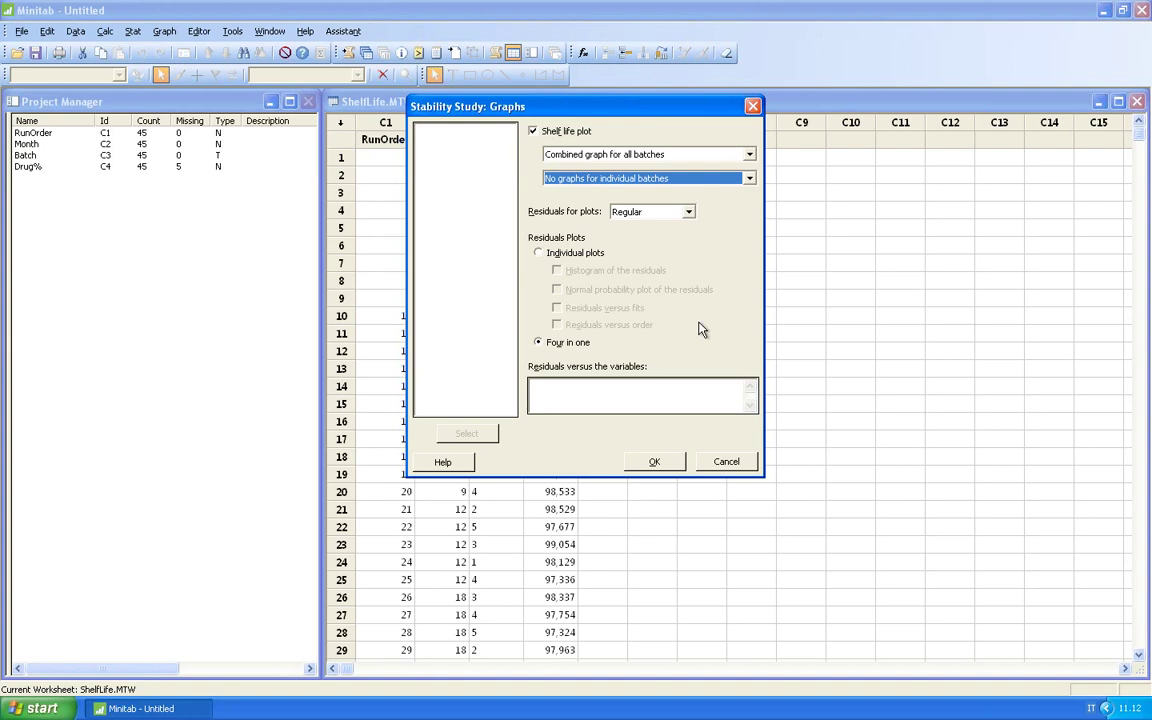
click(659, 462)
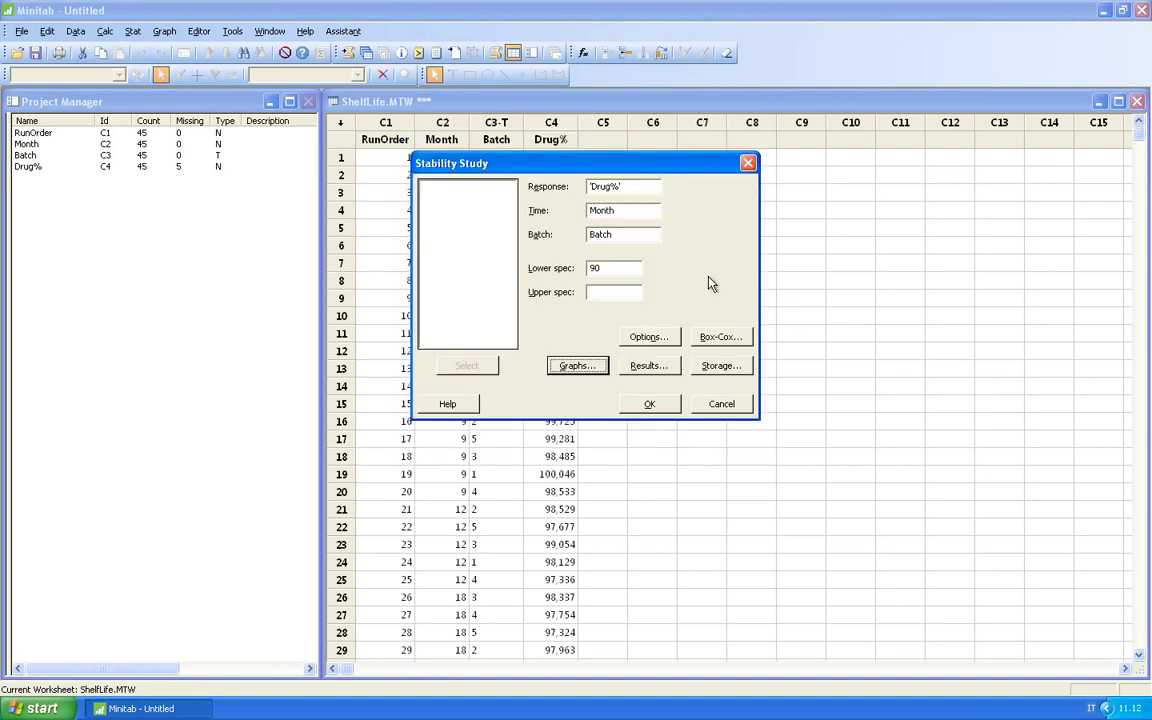
Check the study options, keep their default settings and run the stability study
click(650, 338)
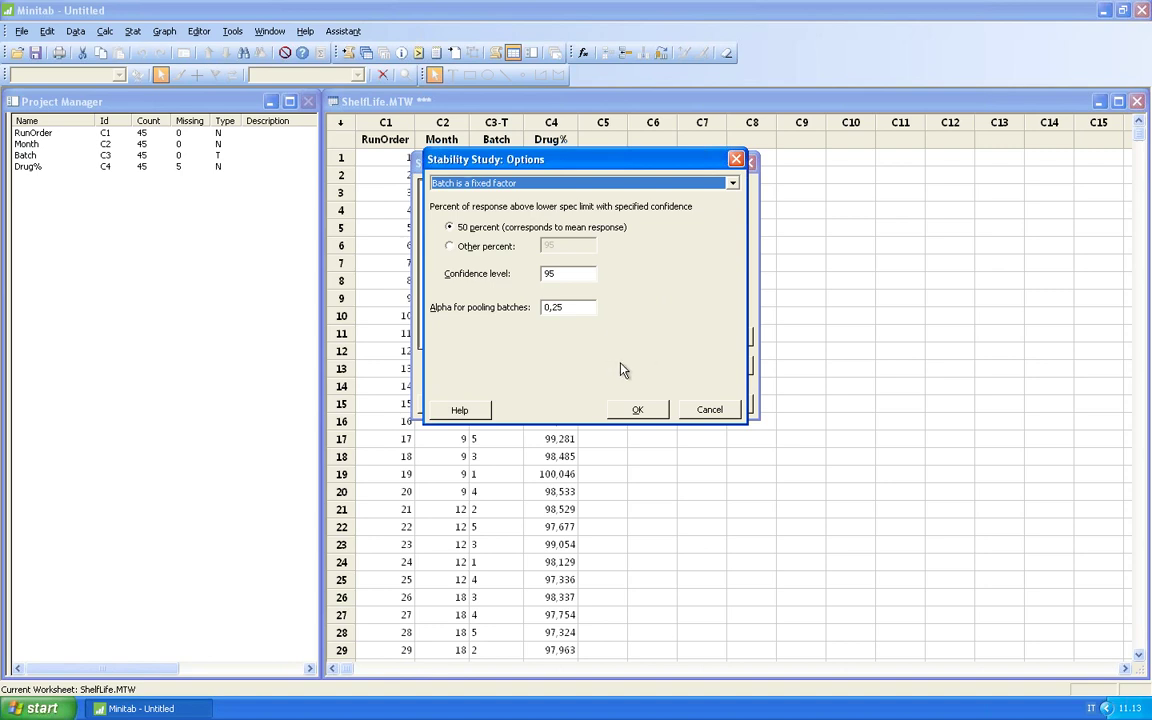
click(660, 415)
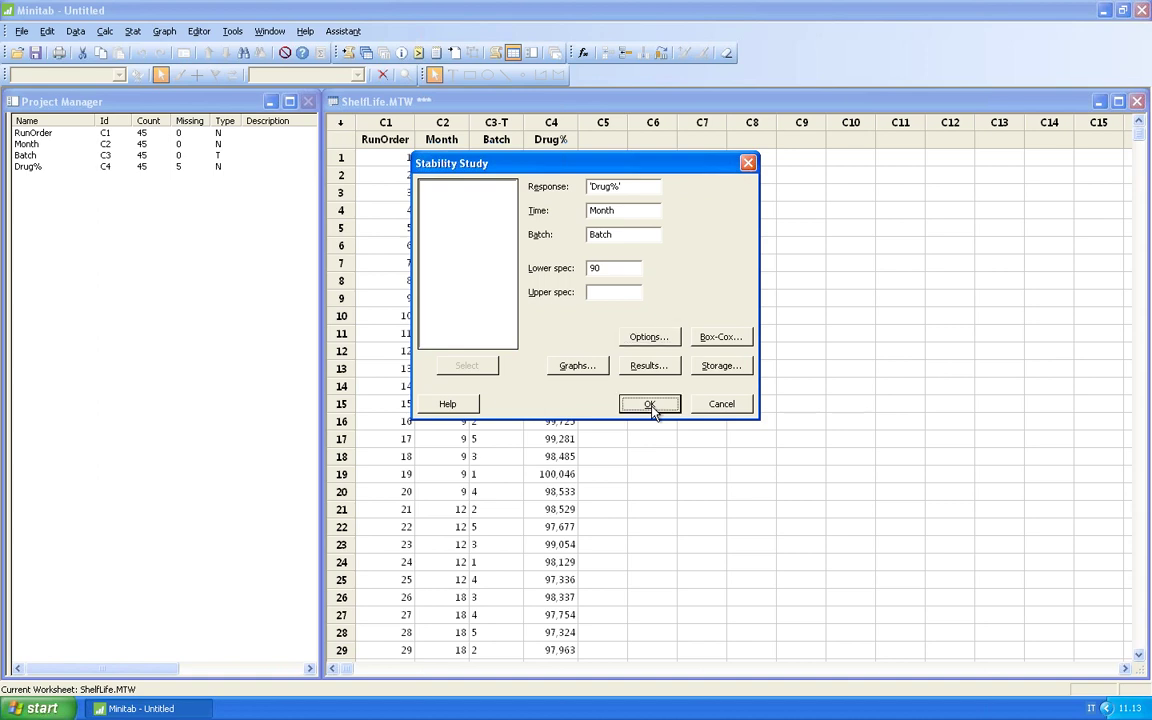
click(650, 406)
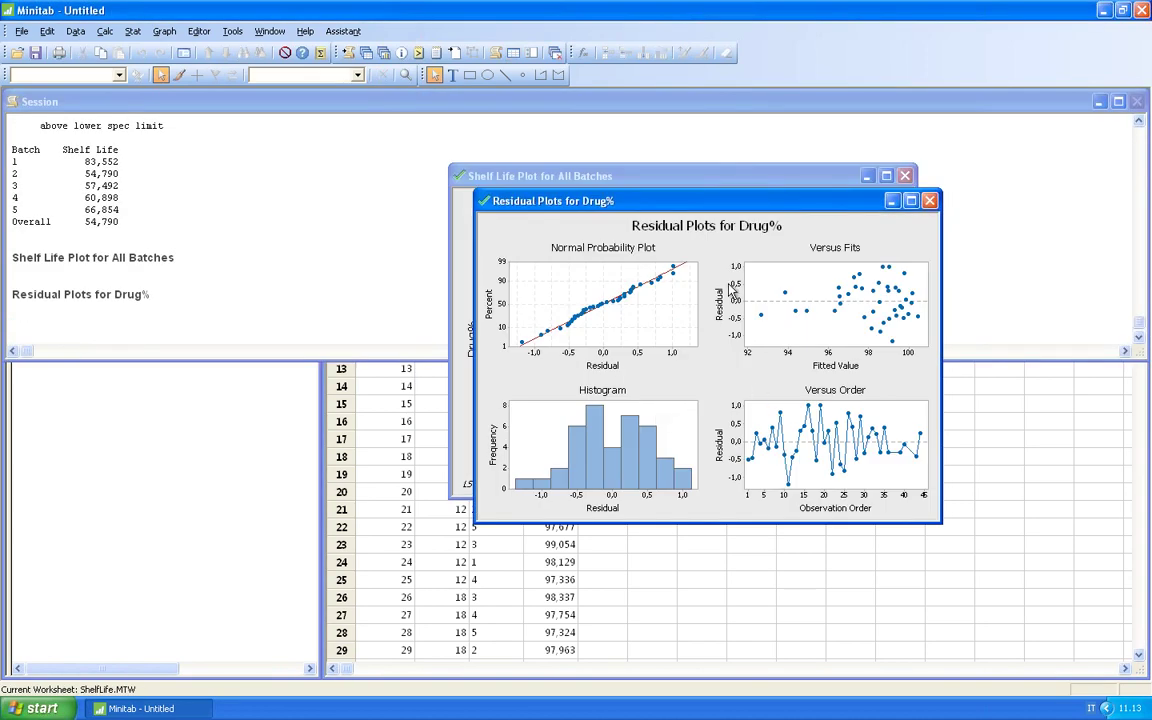
Maximize the Session window and go back to the beginning of the stability study output
click(270, 240)
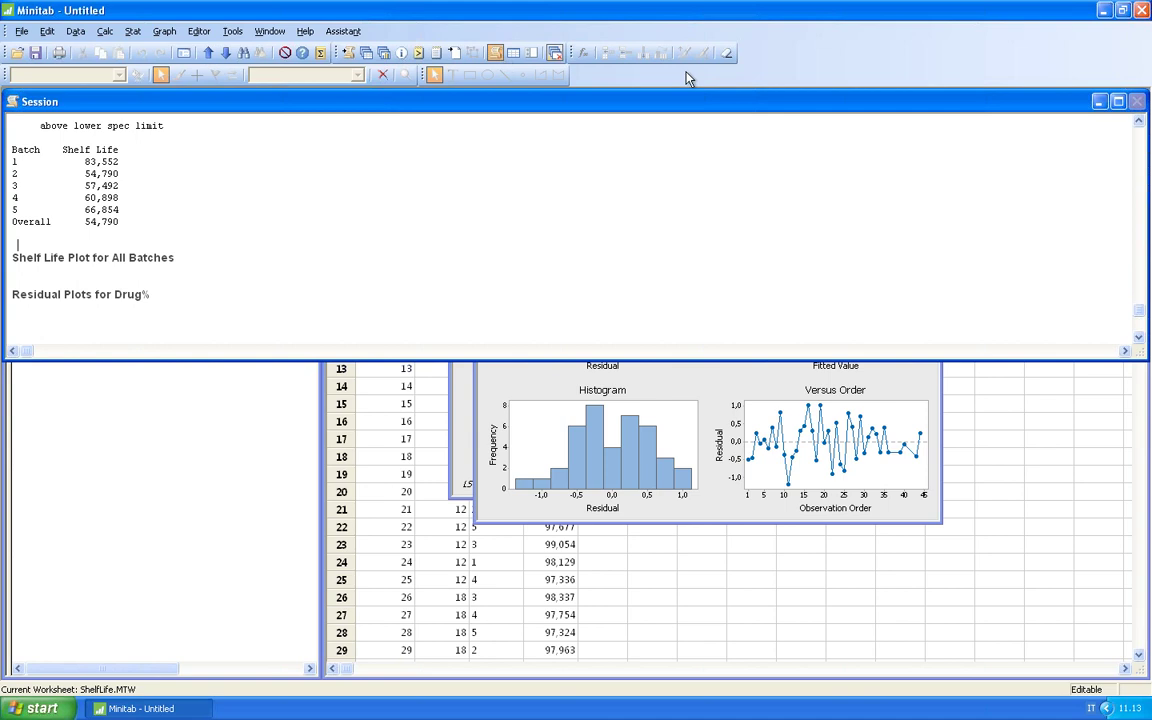
click(1119, 102)
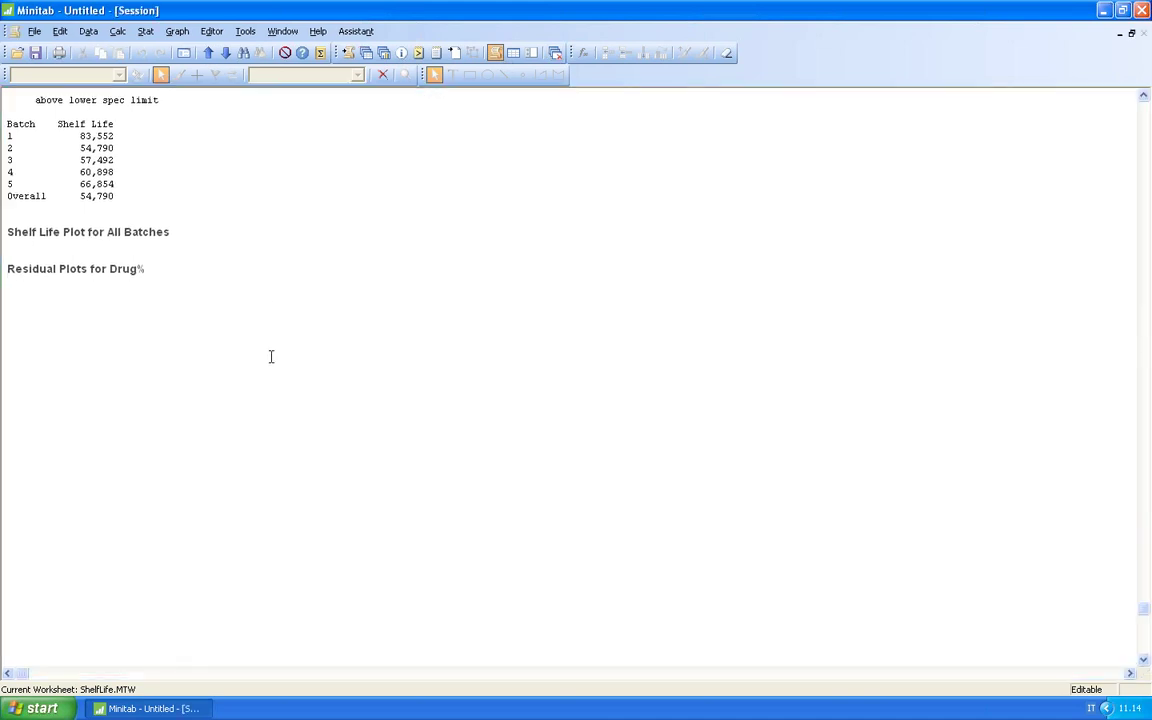
scroll(270, 400, up, 12)
scroll(270, 412, up, 17)
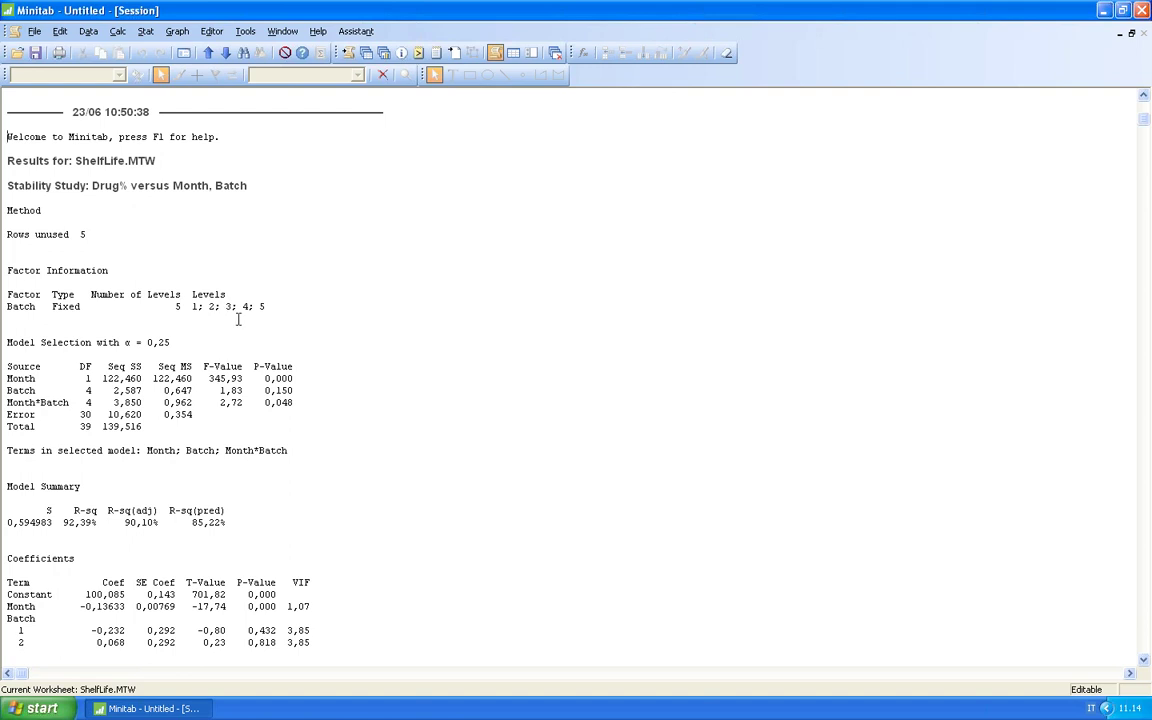
Check the worksheet data again and examine the method, model selection, model summary and coefficients in the session output
click(512, 54)
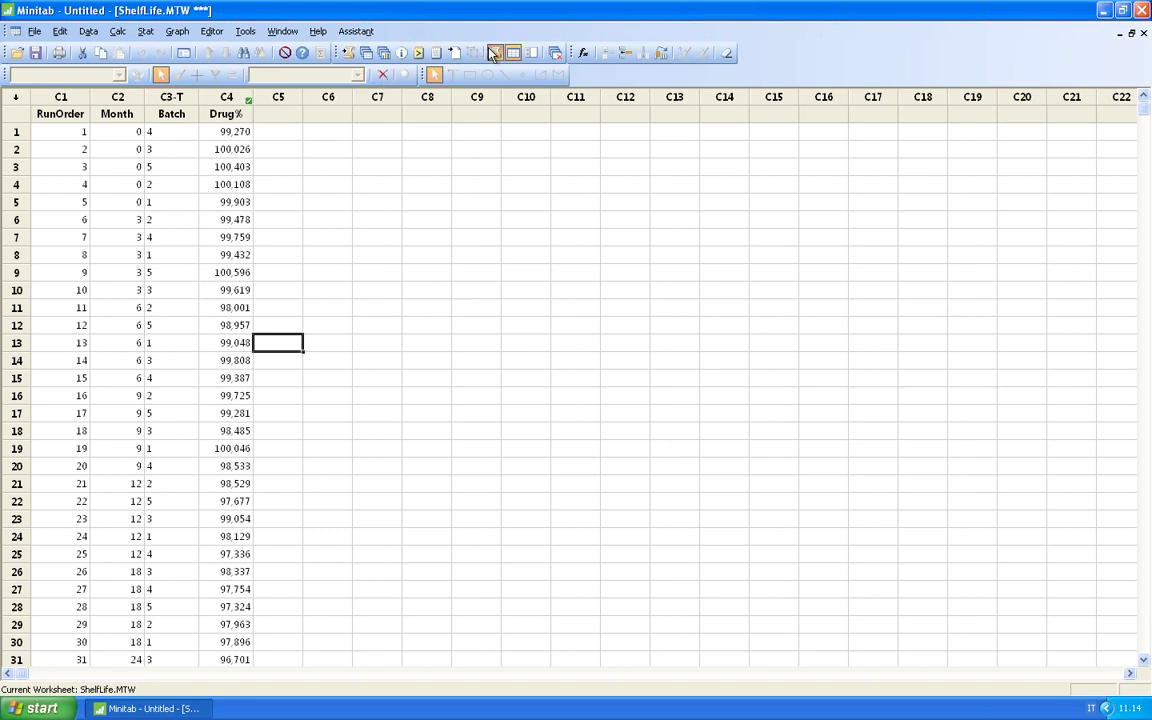
click(440, 50)
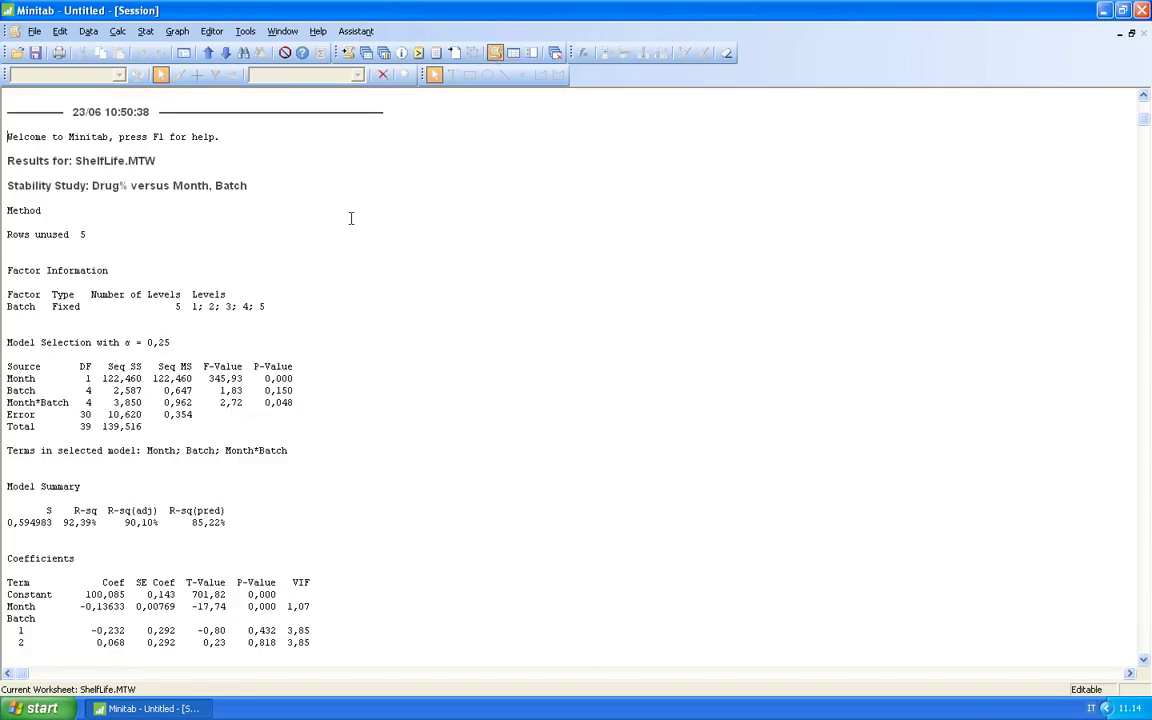
click(432, 462)
scroll(433, 459, down, 1)
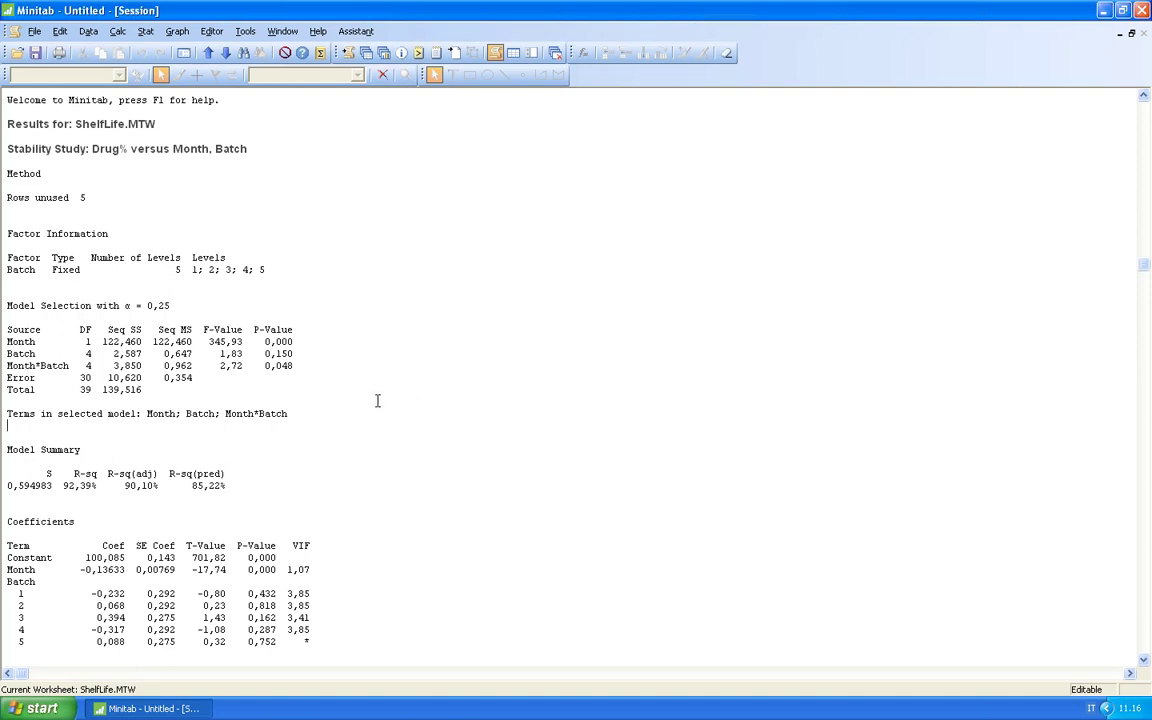
scroll(395, 400, down, 3)
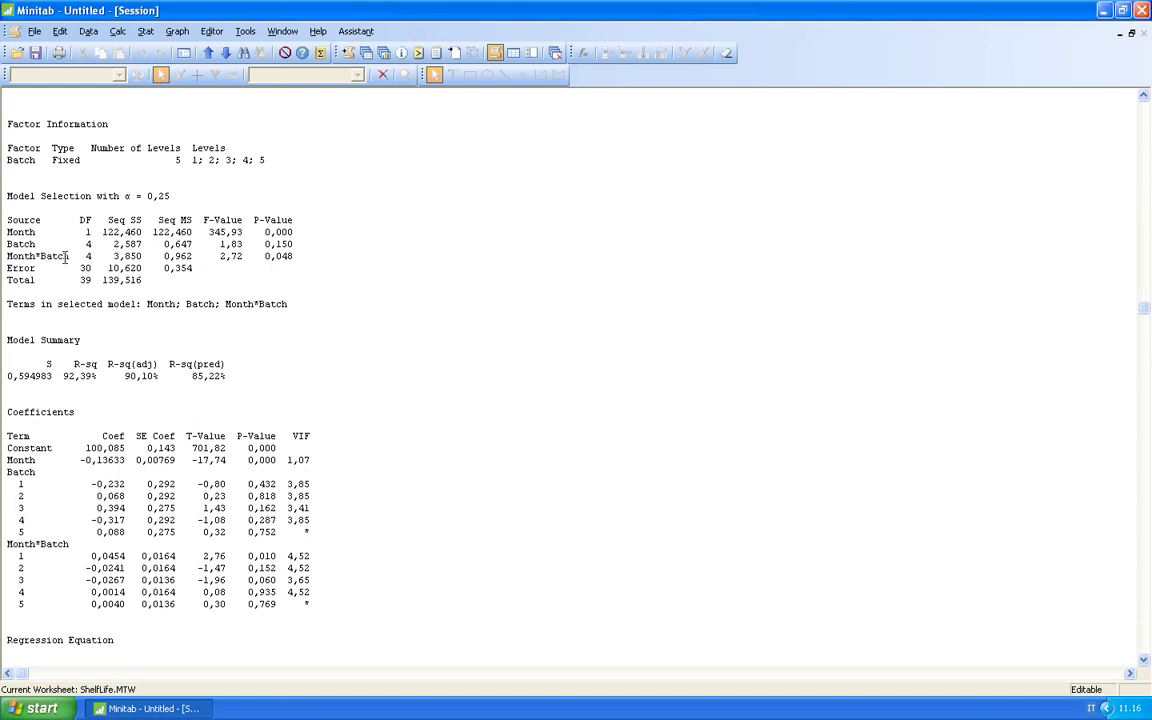
Examine the coefficients table and the regression equations for each batch in the session output
scroll(437, 298, down, 2)
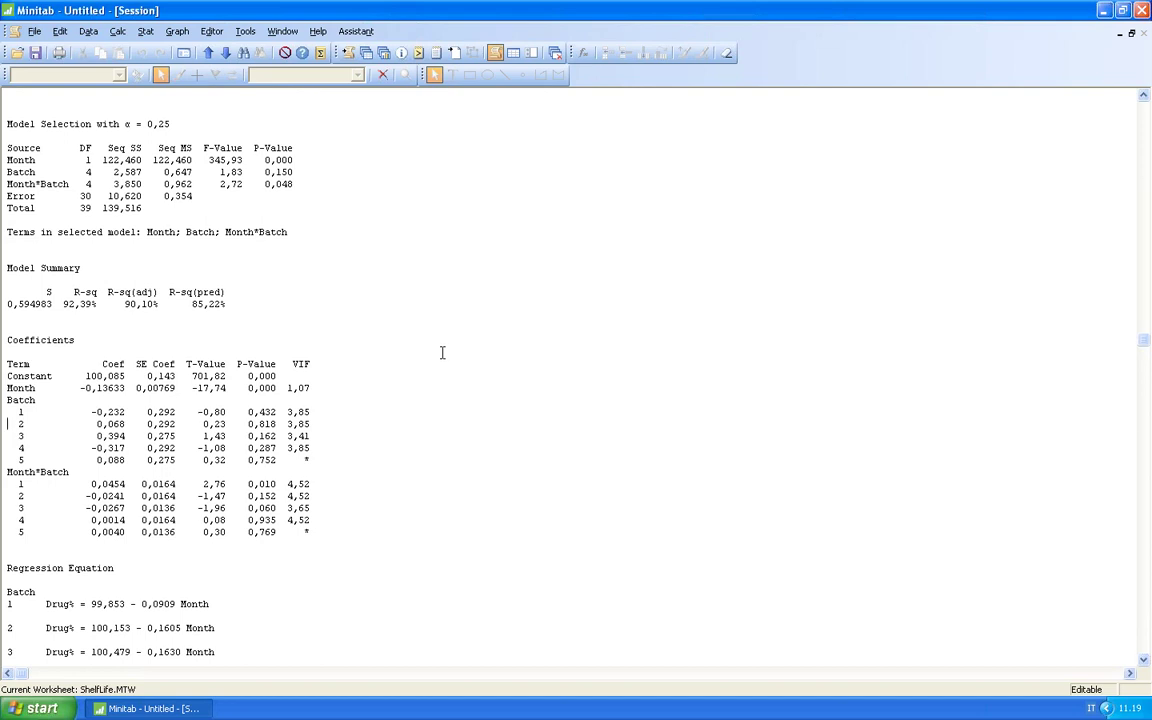
scroll(442, 345, down, 1)
scroll(442, 352, down, 3)
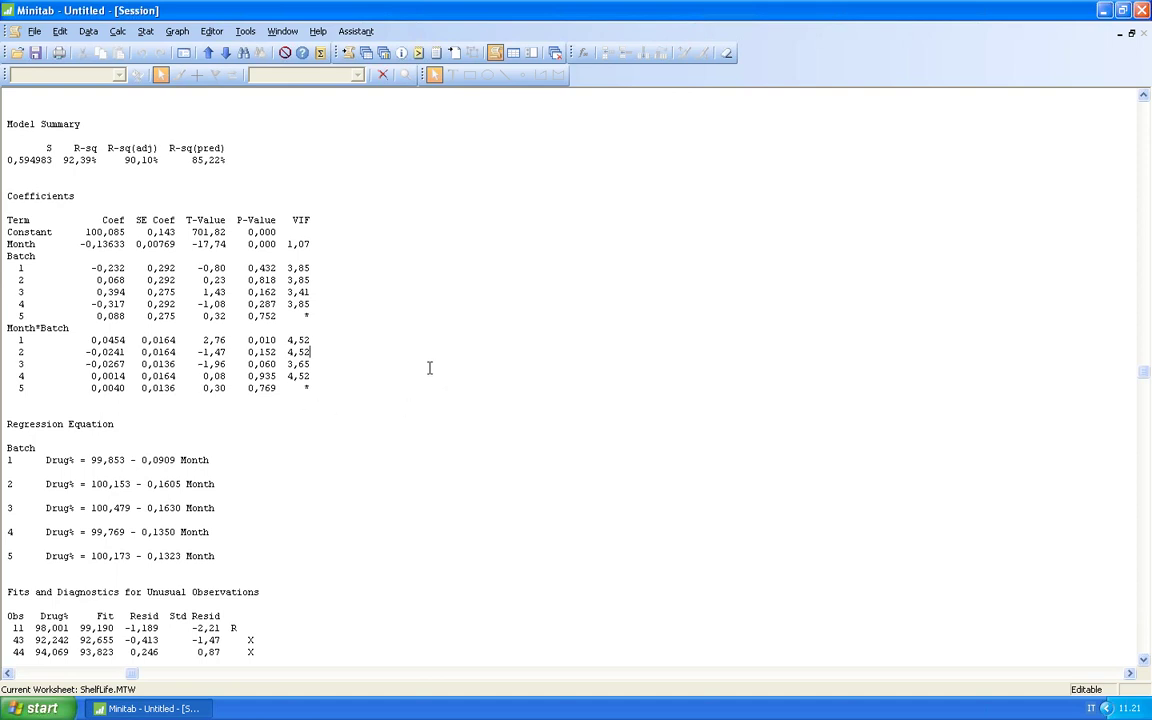
scroll(426, 368, down, 1)
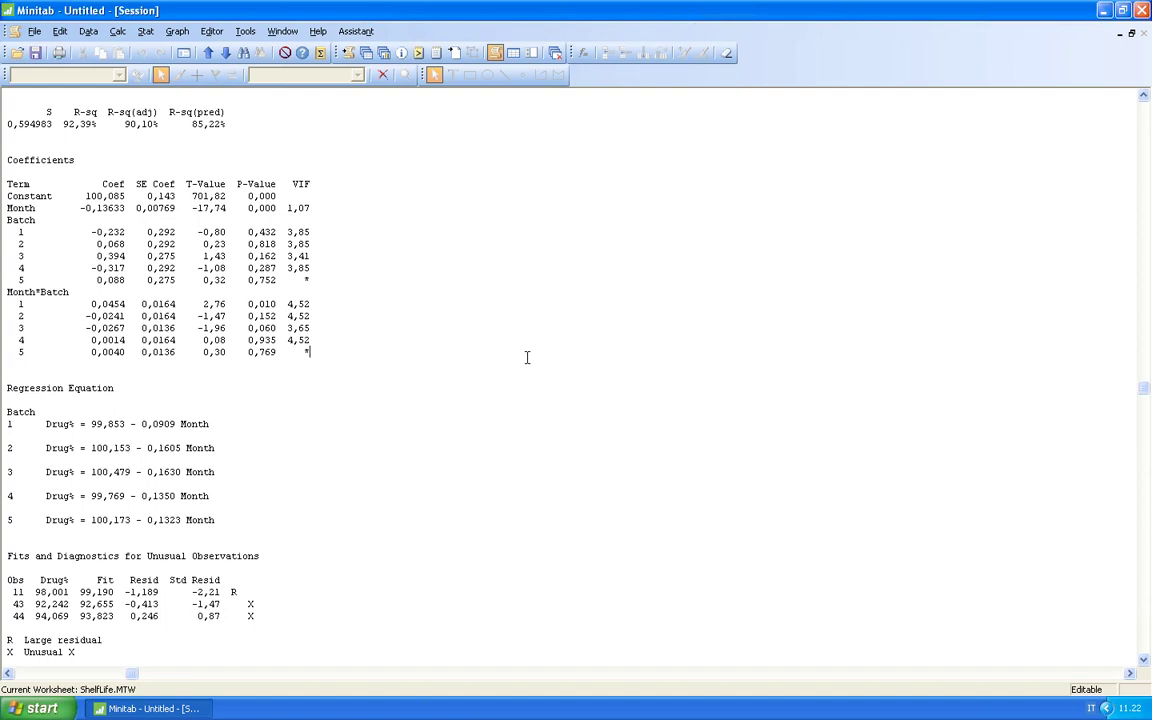
scroll(373, 434, down, 4)
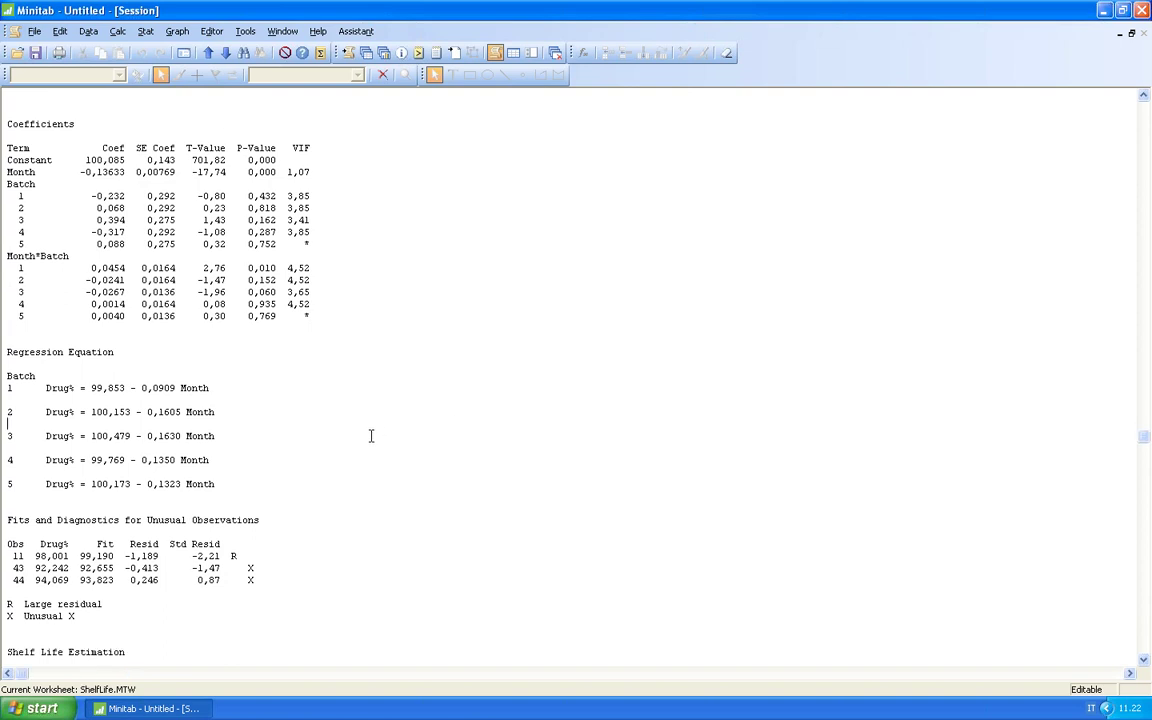
Review the model selection table and its selected terms again, and compare them with the batch regression equations
scroll(373, 440, up, 15)
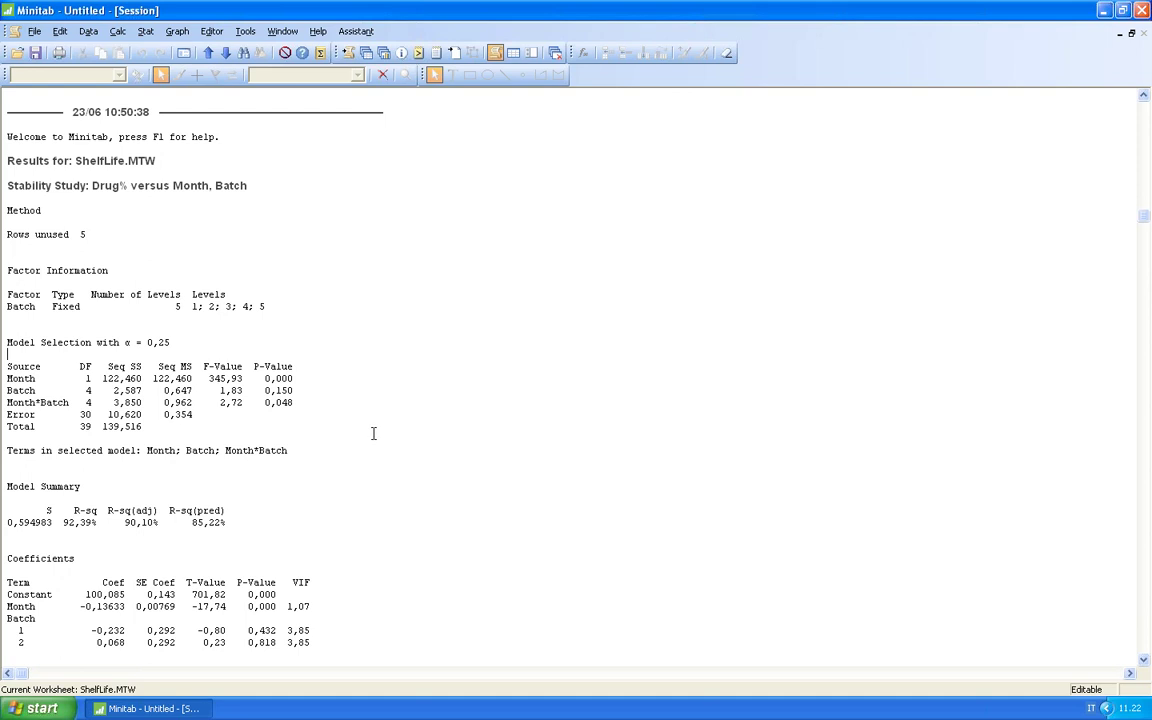
scroll(373, 433, down, 3)
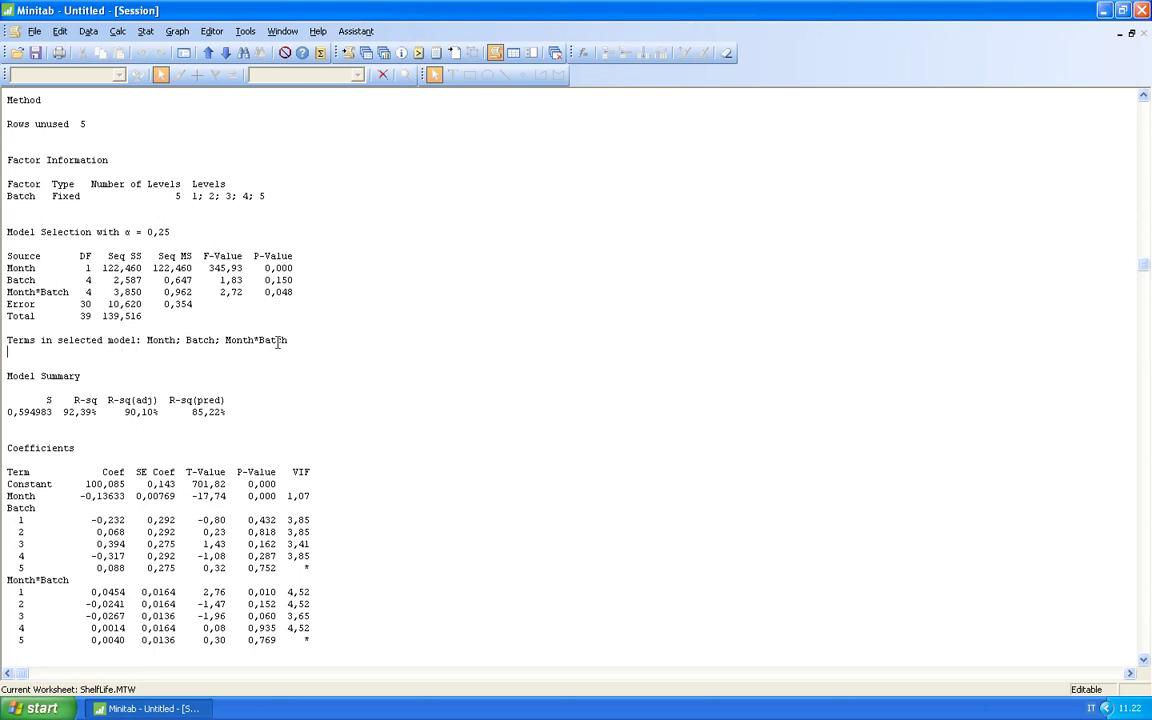
scroll(380, 443, down, 3)
scroll(380, 443, down, 5)
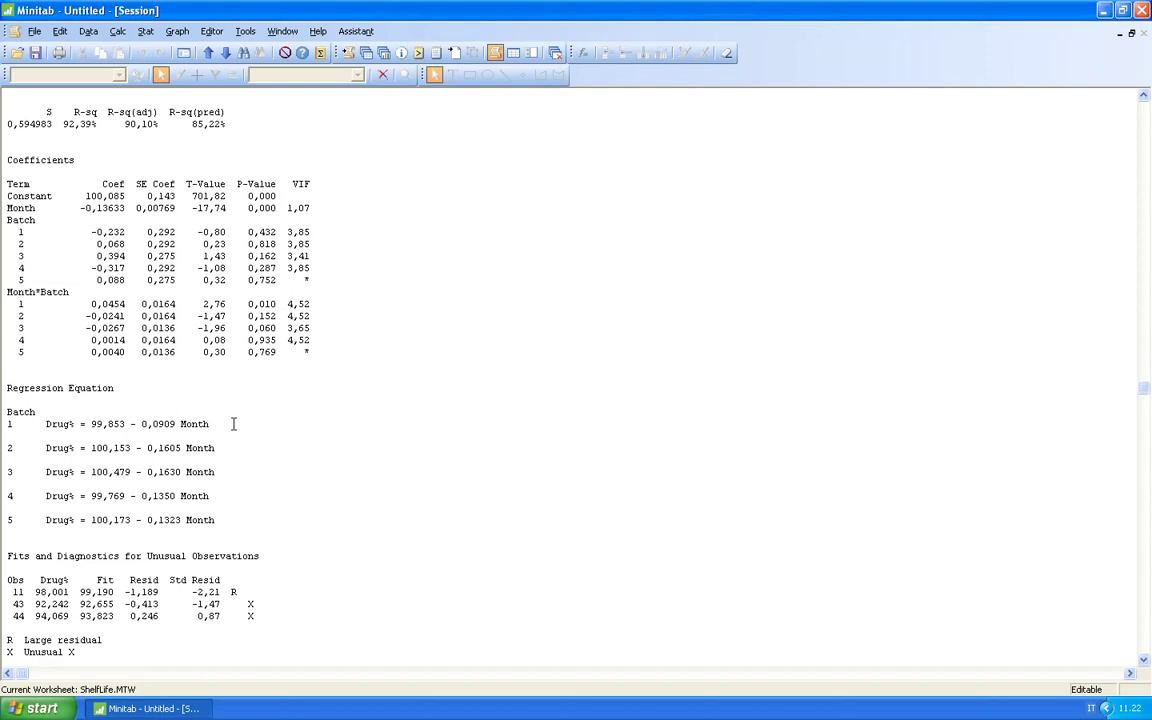
scroll(233, 424, down, 2)
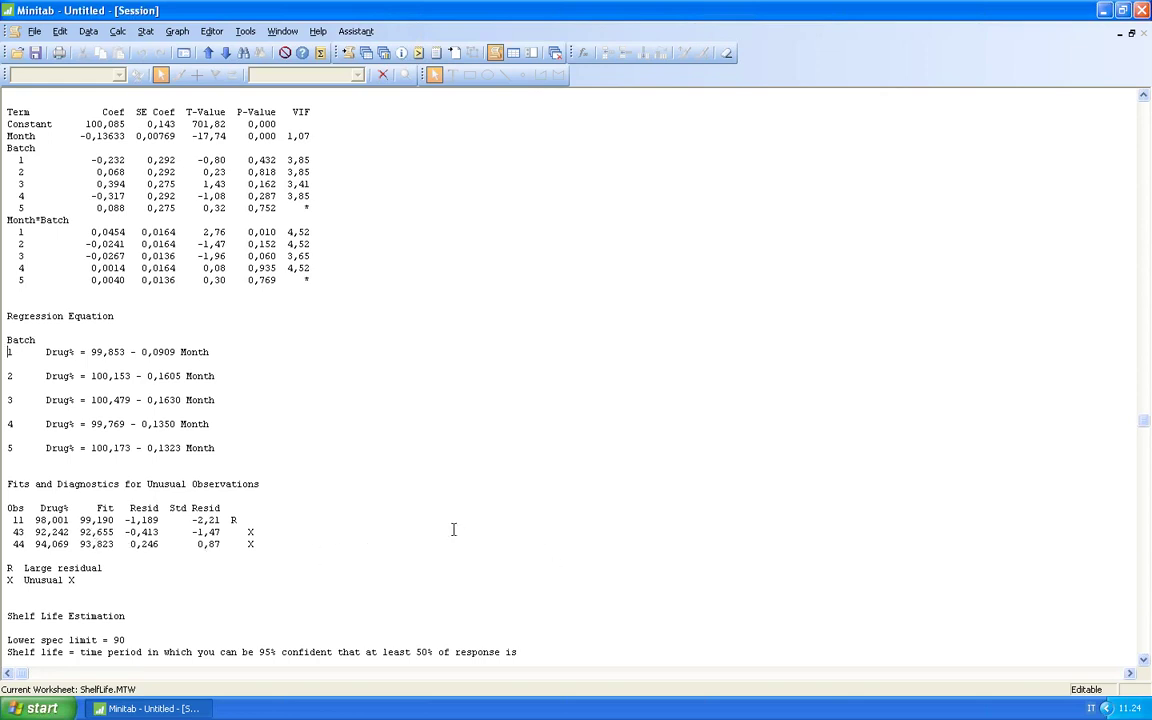
Examine the fits and diagnostics for unusual observations and the shelf life estimates by batch
click(251, 533)
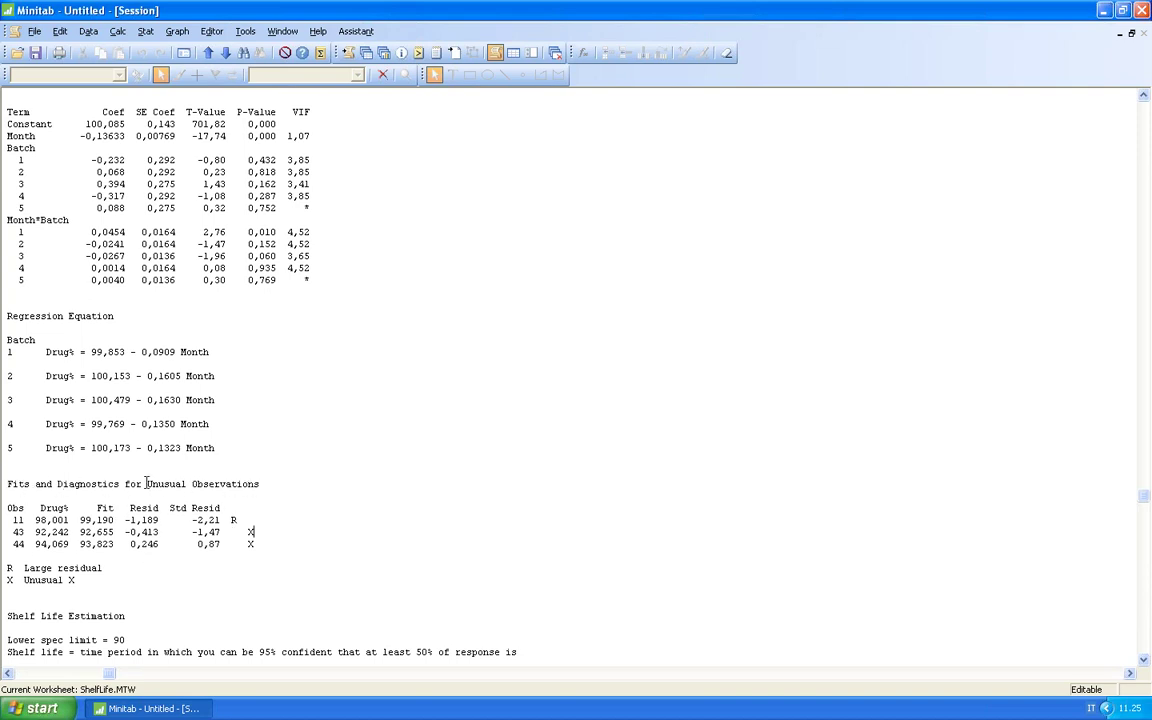
click(347, 533)
scroll(340, 534, down, 2)
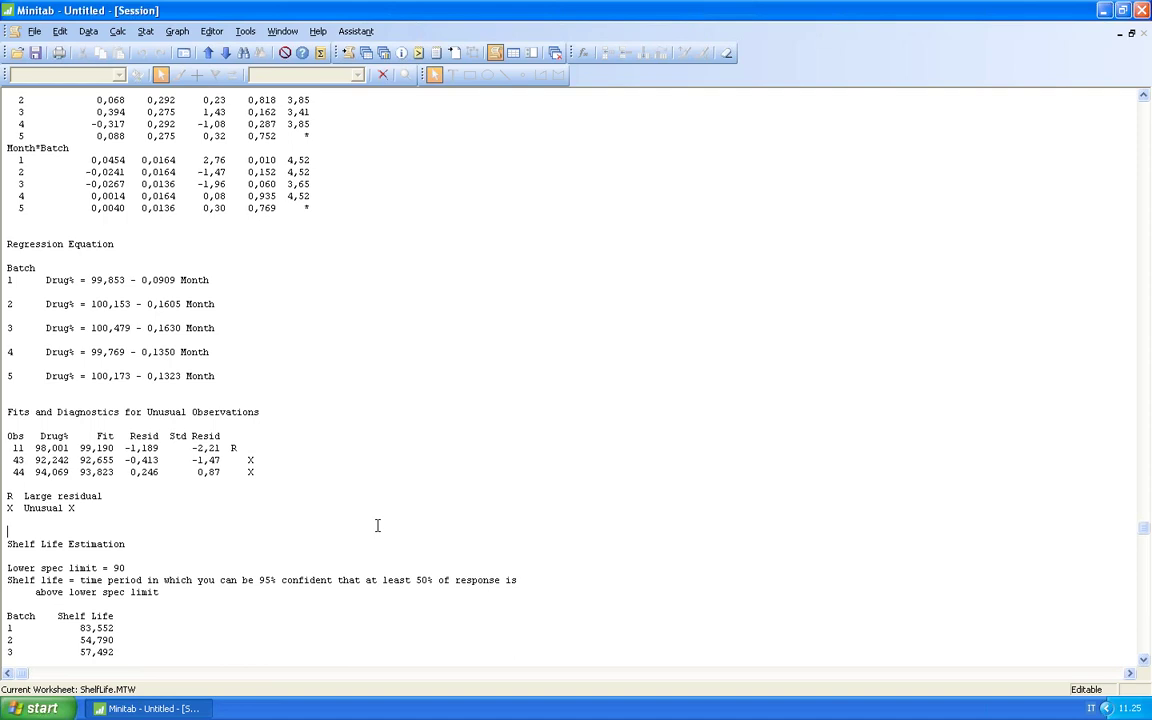
scroll(385, 518, down, 2)
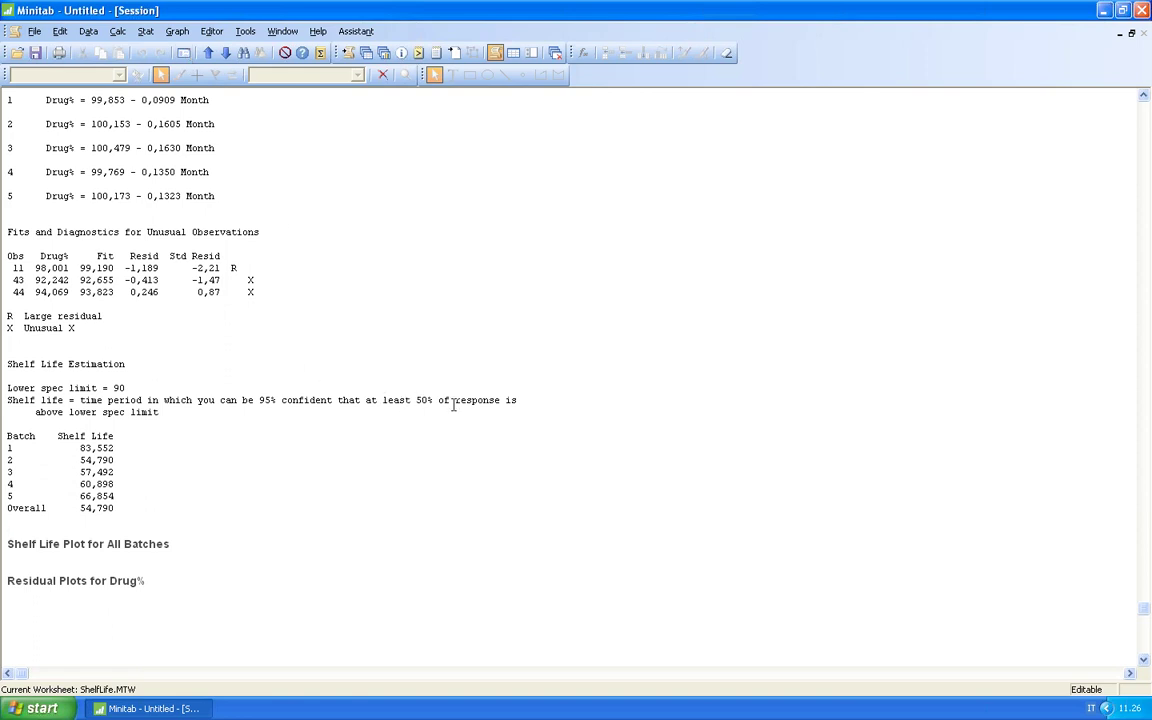
Reopen the stability study options, inspect the Other percent alternative to the 50 percent response, and close the study without applying changes
click(181, 50)
click(630, 399)
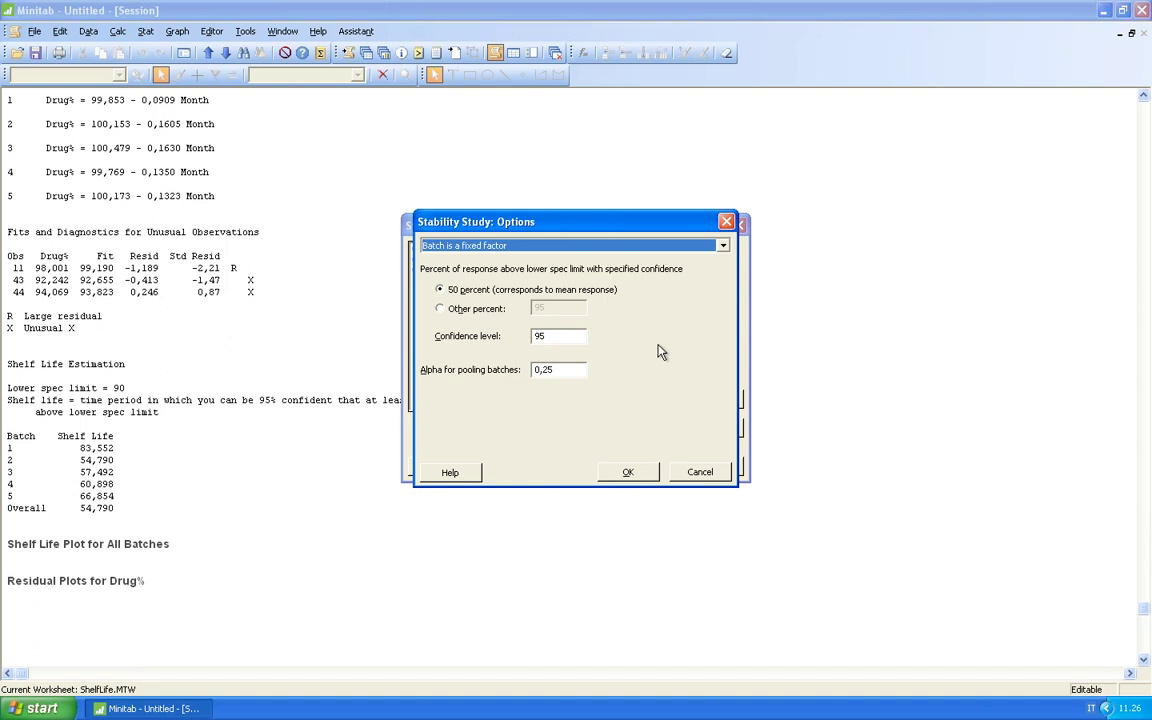
drag(624, 222, 650, 185)
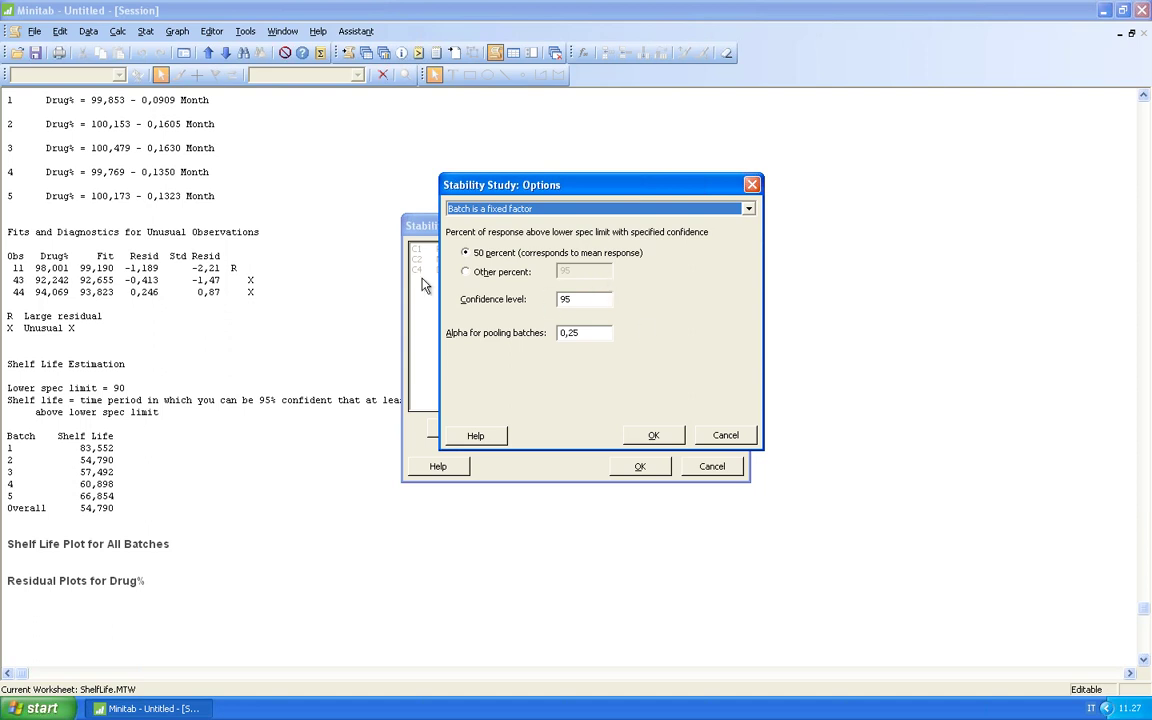
click(467, 273)
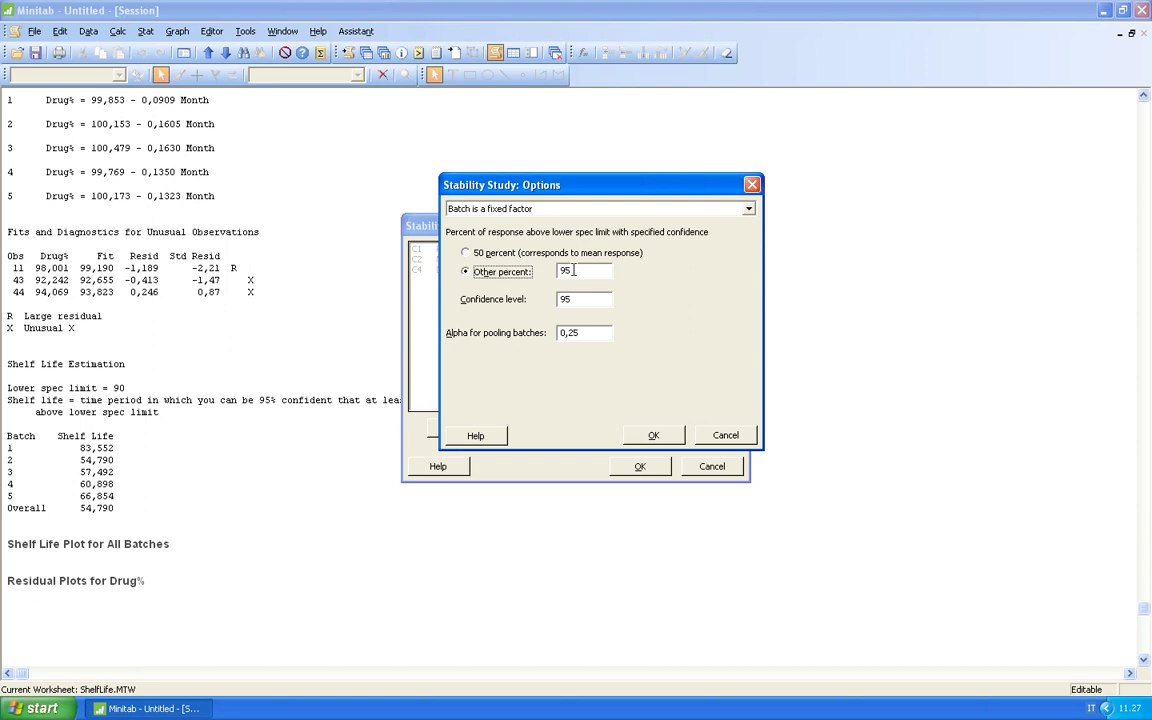
click(726, 436)
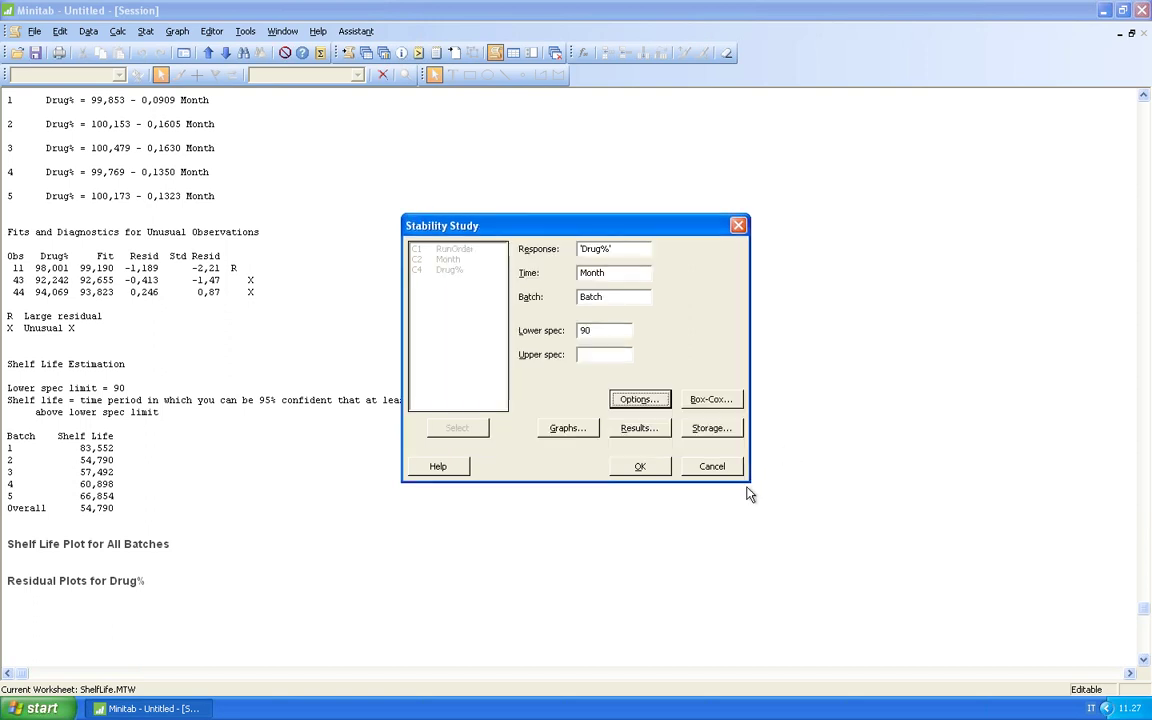
click(712, 467)
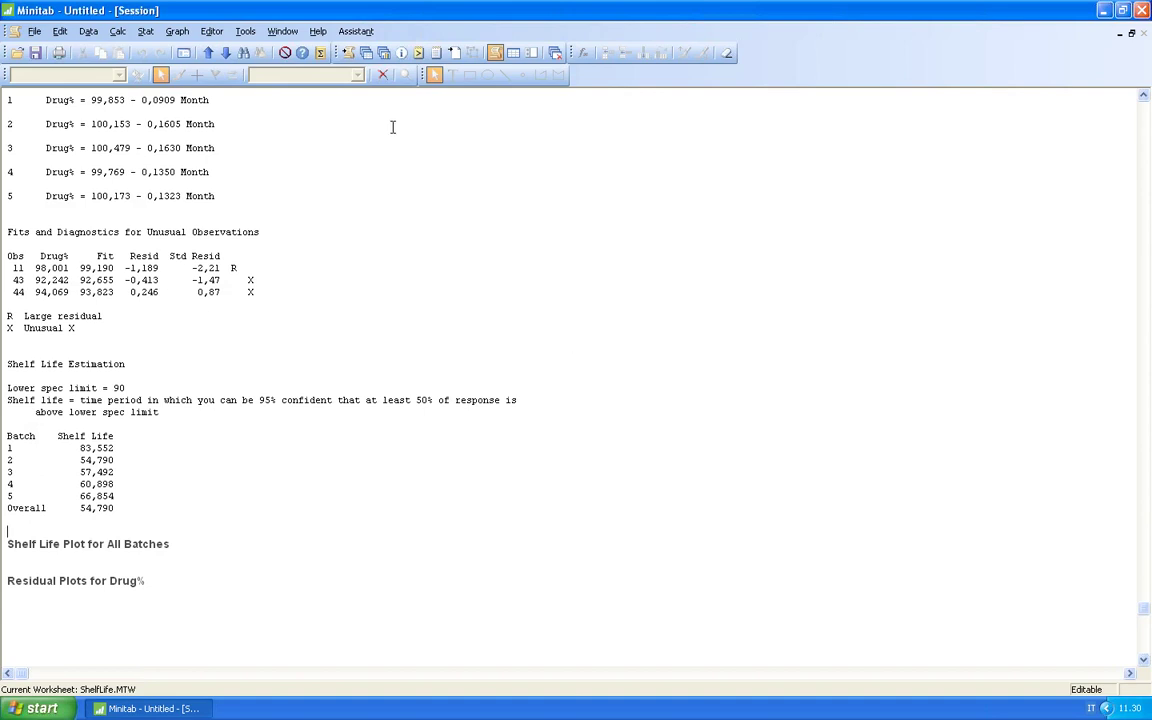
Show the study's graphs and examine the shelf life plot for all batches
click(384, 53)
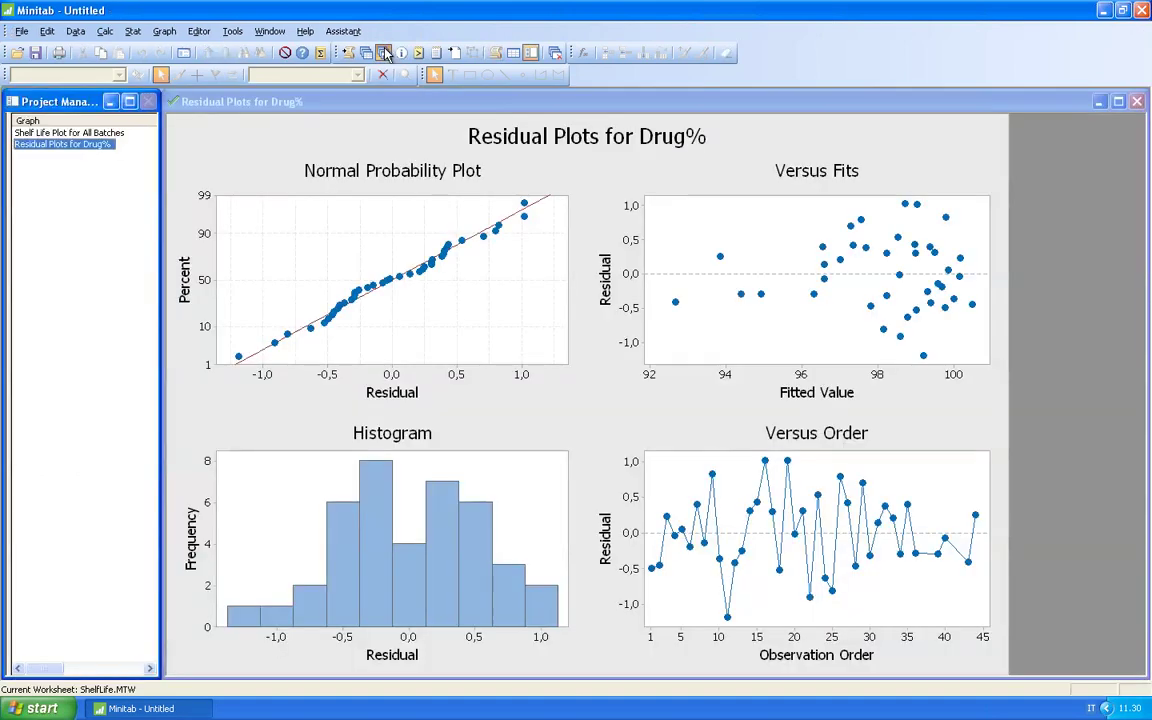
click(111, 132)
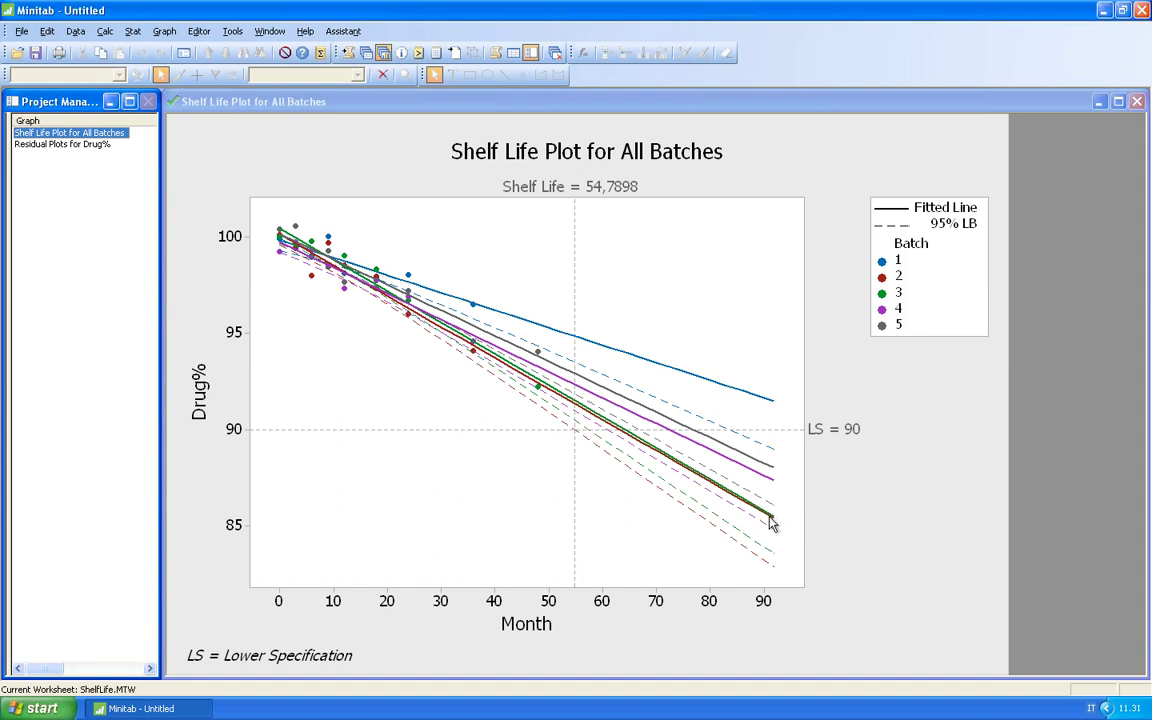
Return to the maximized session output and compare the Month*Batch coefficients and batch regression equations with the plotted lines
click(494, 52)
click(555, 302)
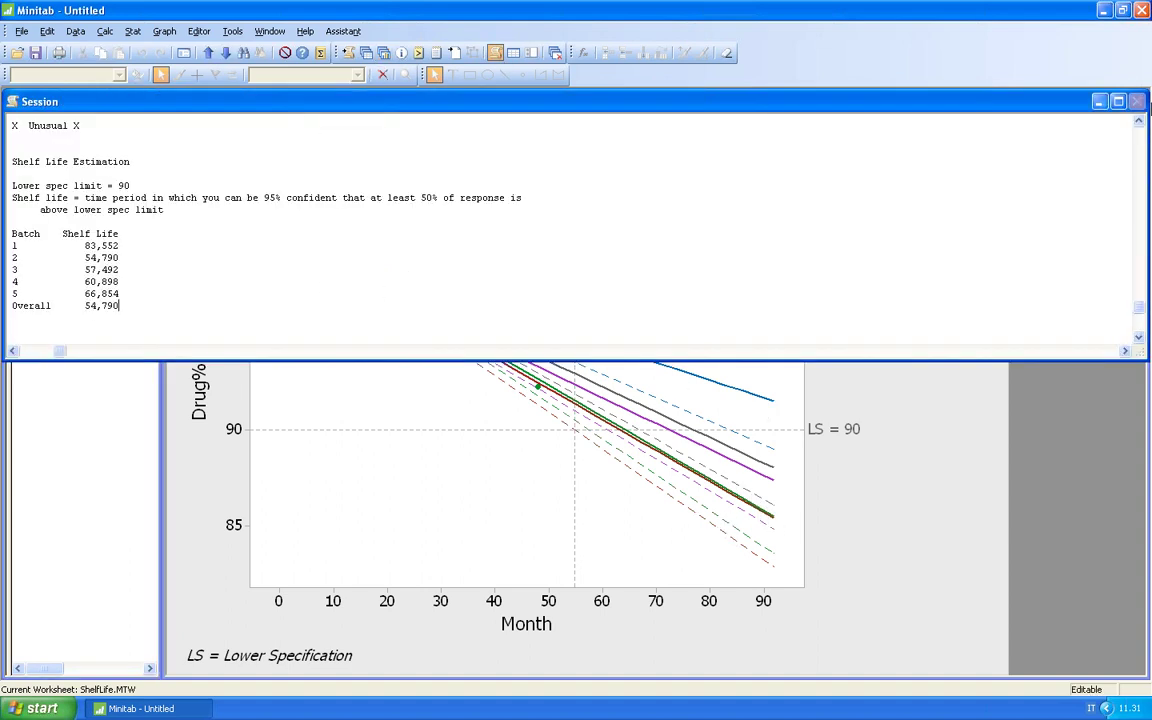
click(1120, 108)
scroll(240, 310, up, 3)
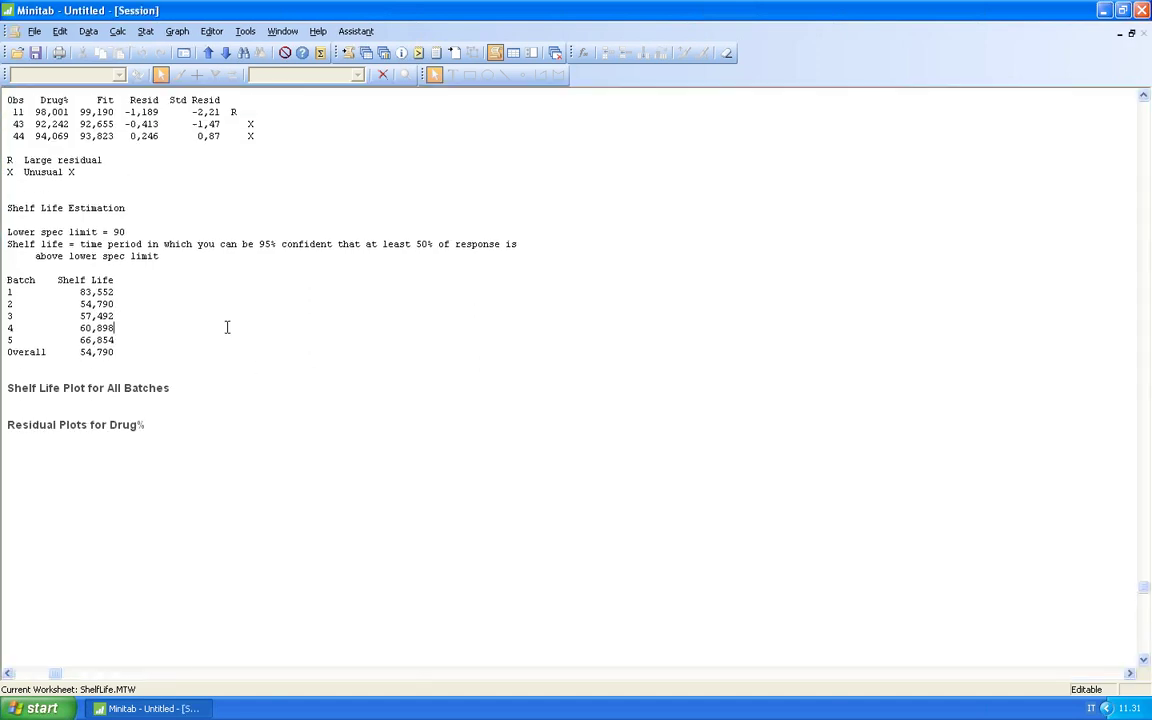
scroll(278, 390, up, 9)
scroll(260, 480, up, 10)
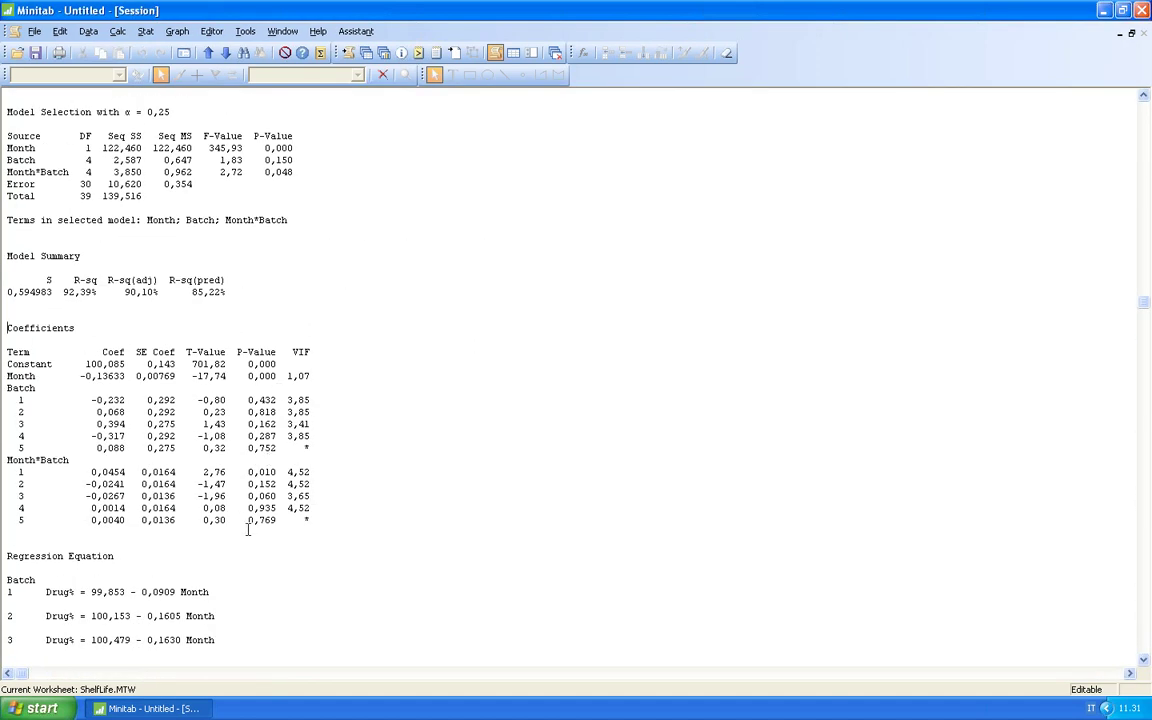
scroll(249, 529, down, 7)
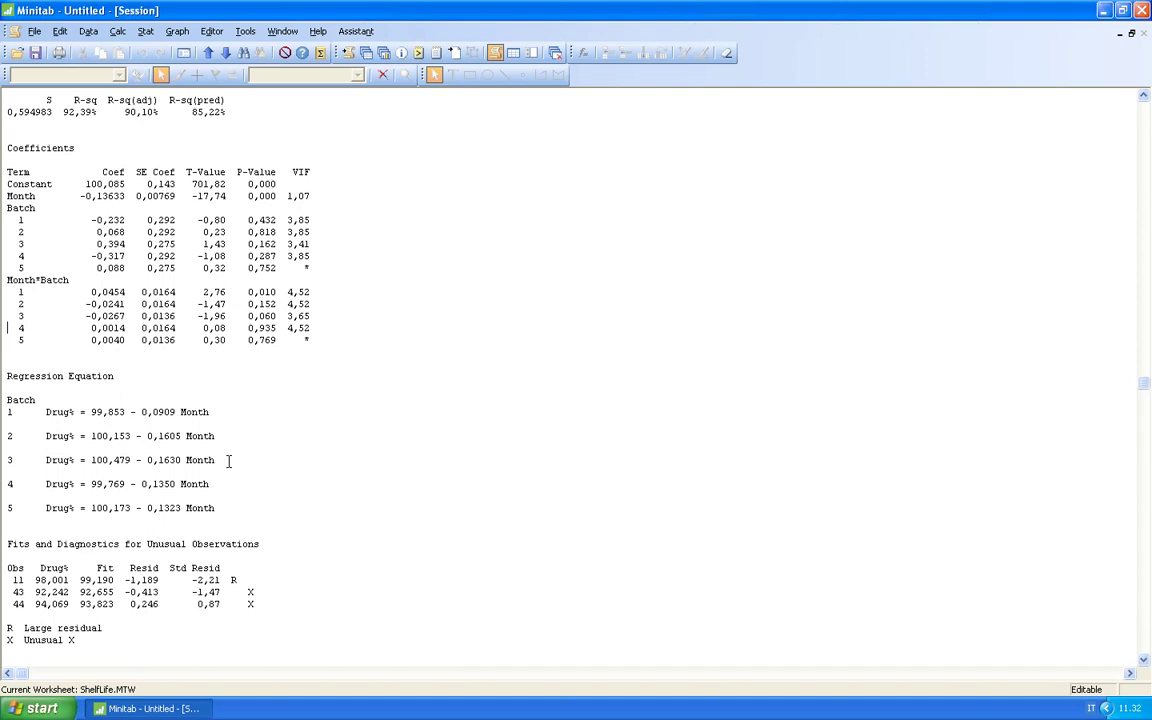
key(Down)
key(Down)
key(Down)
Show the graphs again and examine the residual plots for Drug%, rechecking the shelf life plot for all batches
click(384, 52)
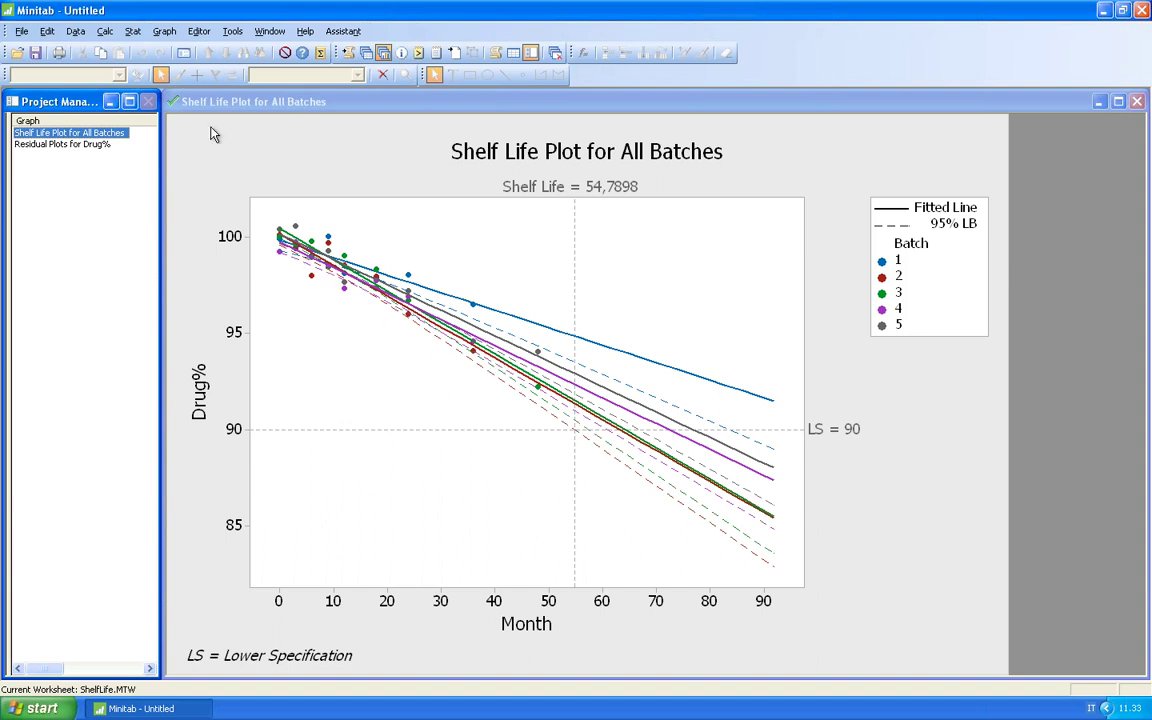
click(104, 150)
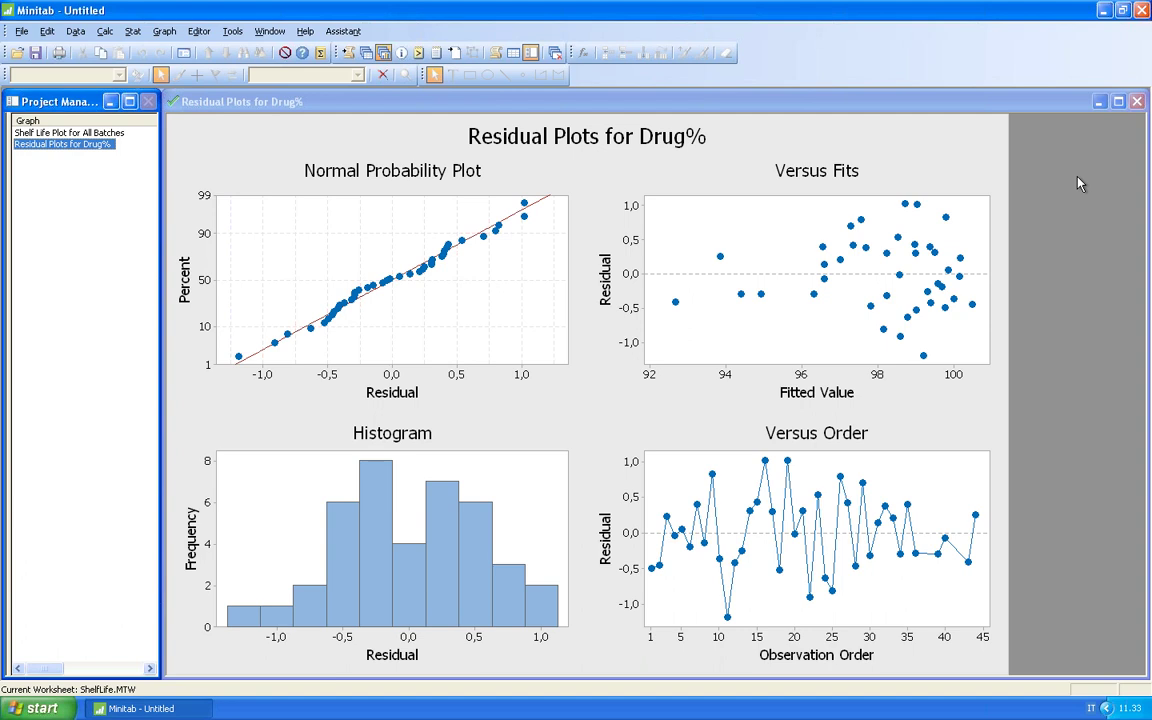
click(812, 100)
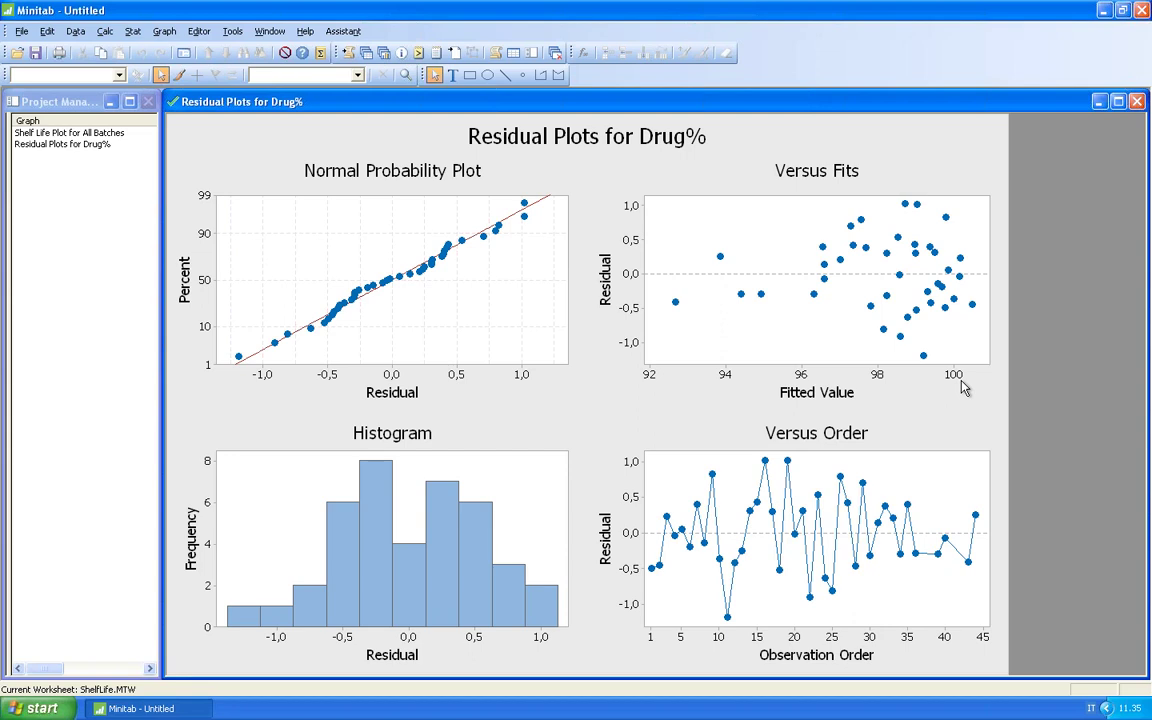
click(45, 133)
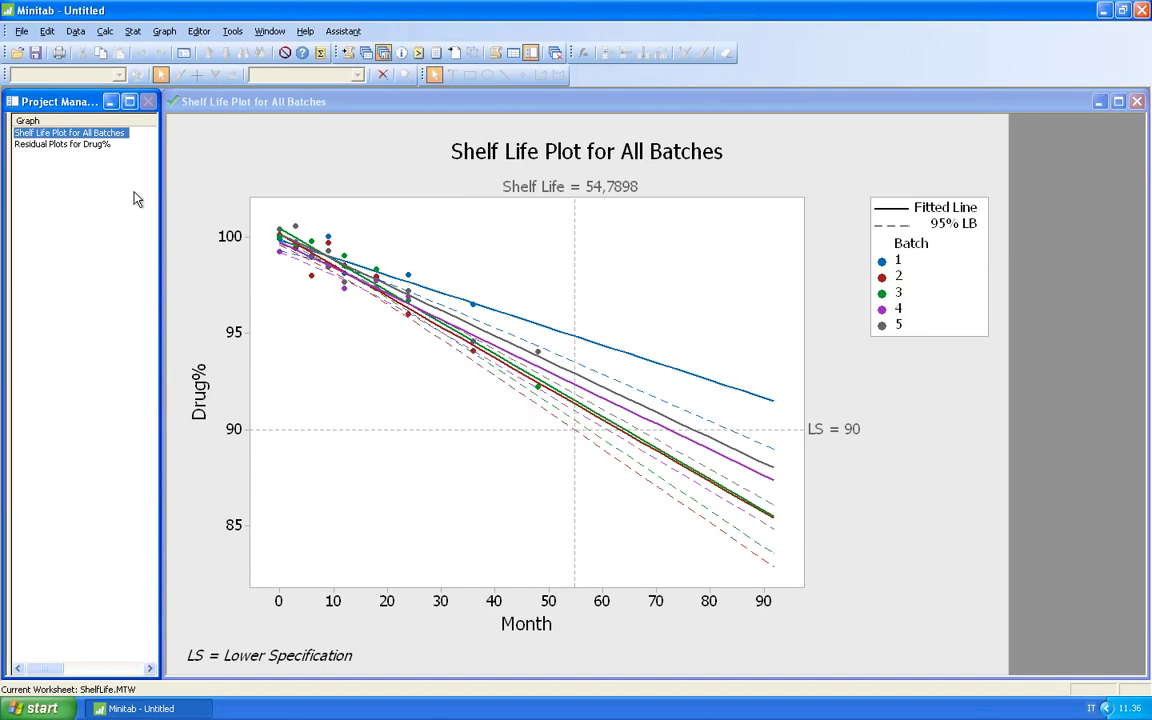
click(90, 145)
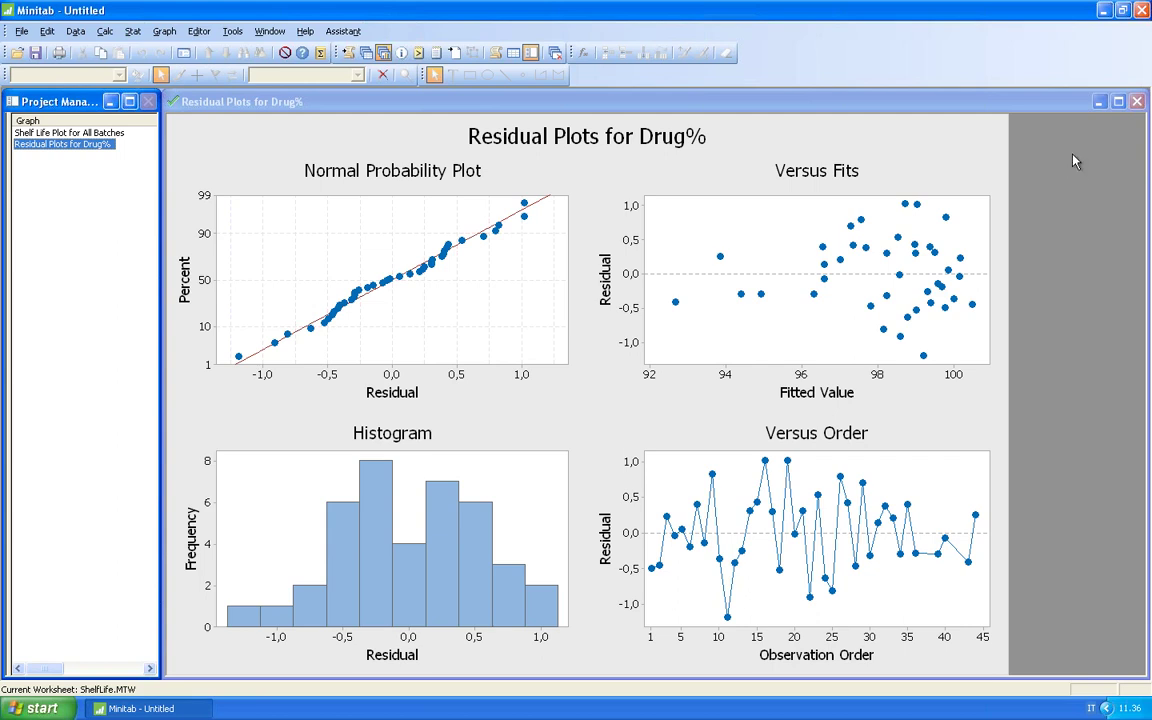
click(644, 112)
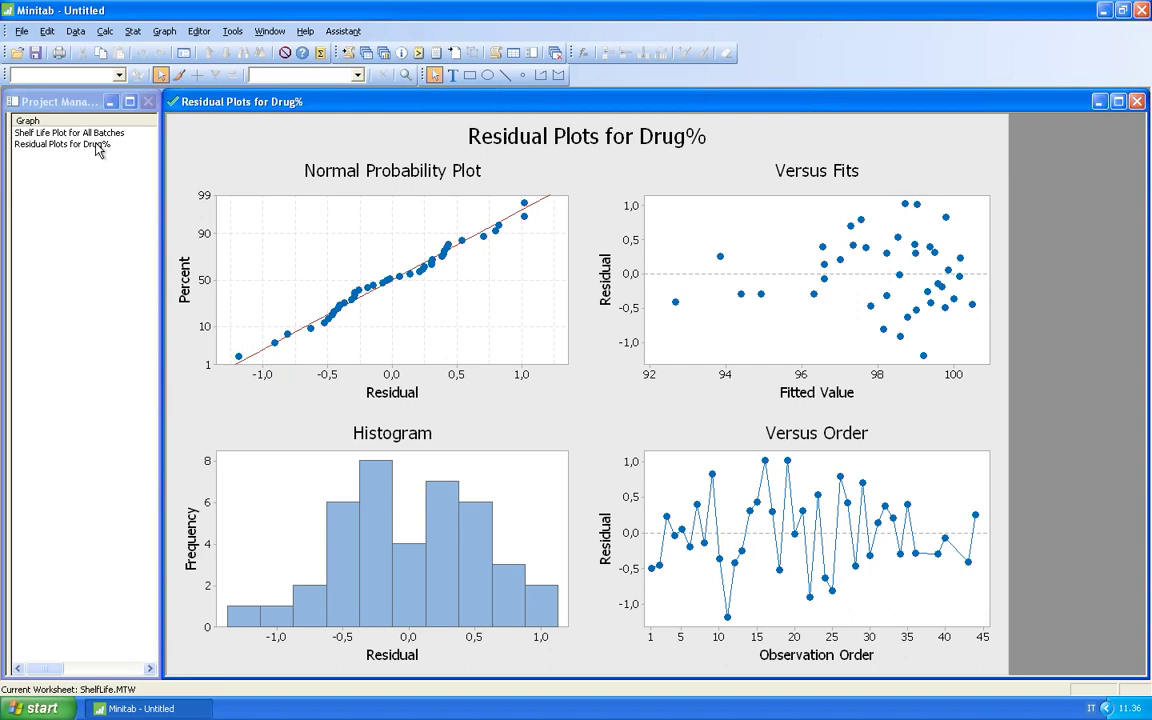
Reopen the stability study options, inspect the fixed and random batch factor choices, and close the study without changes
click(185, 55)
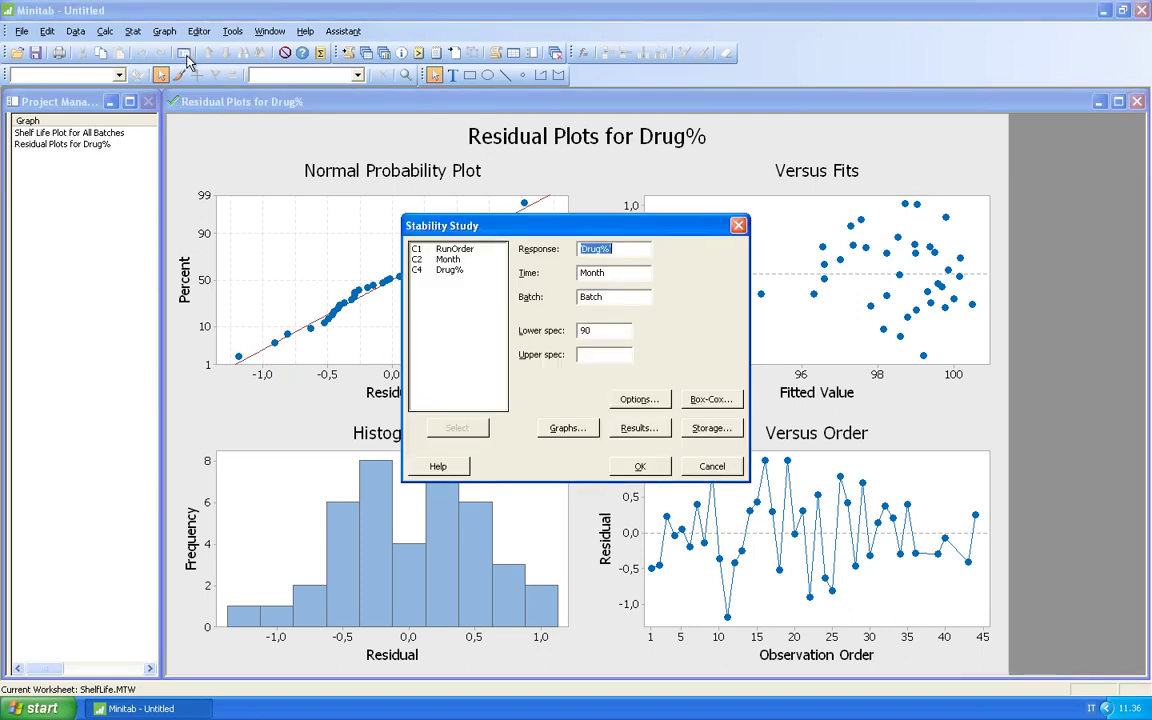
click(630, 400)
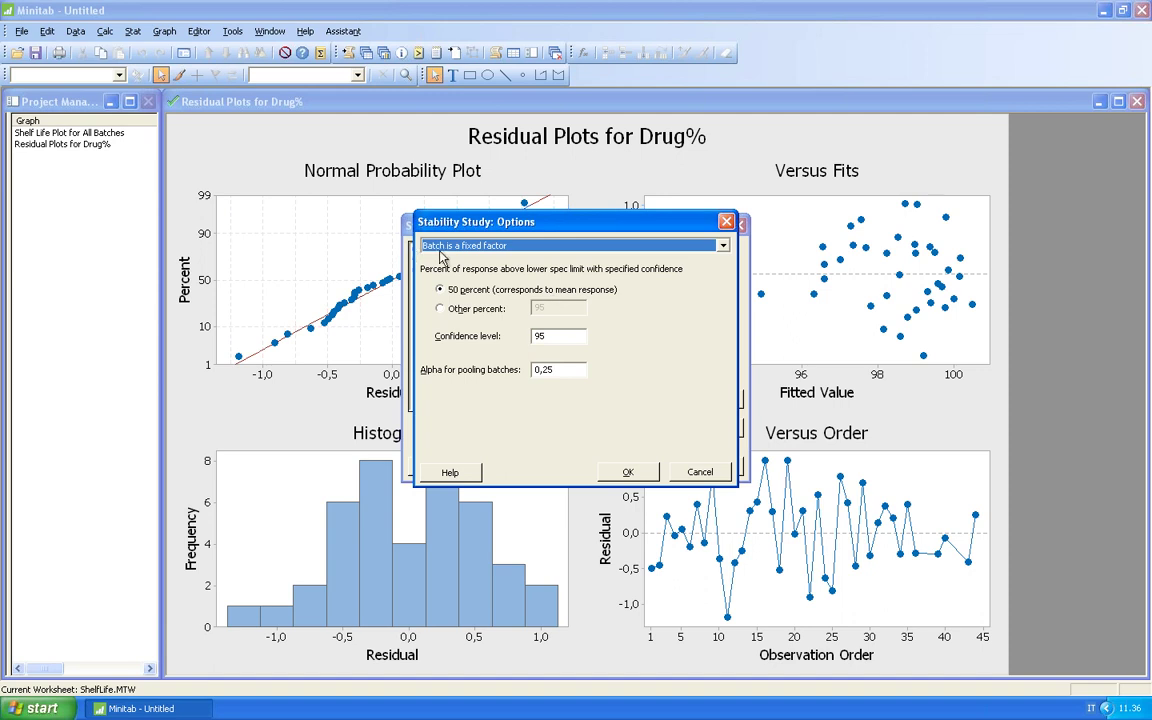
click(724, 246)
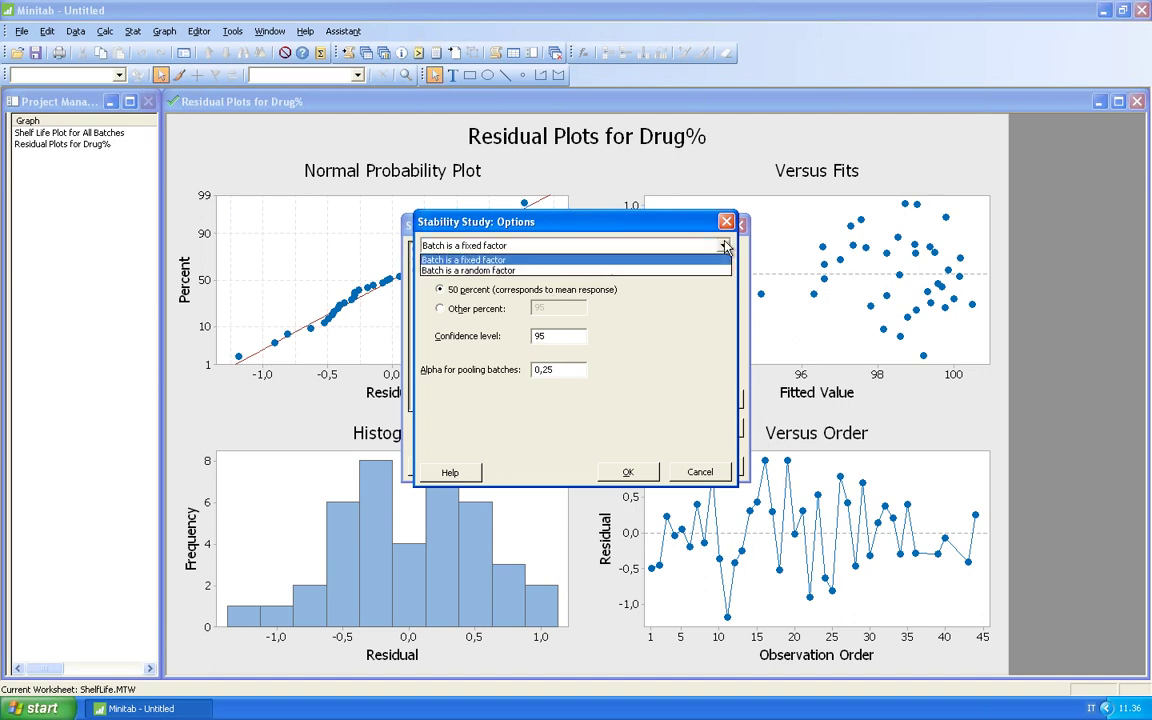
click(710, 350)
drag(623, 221, 709, 175)
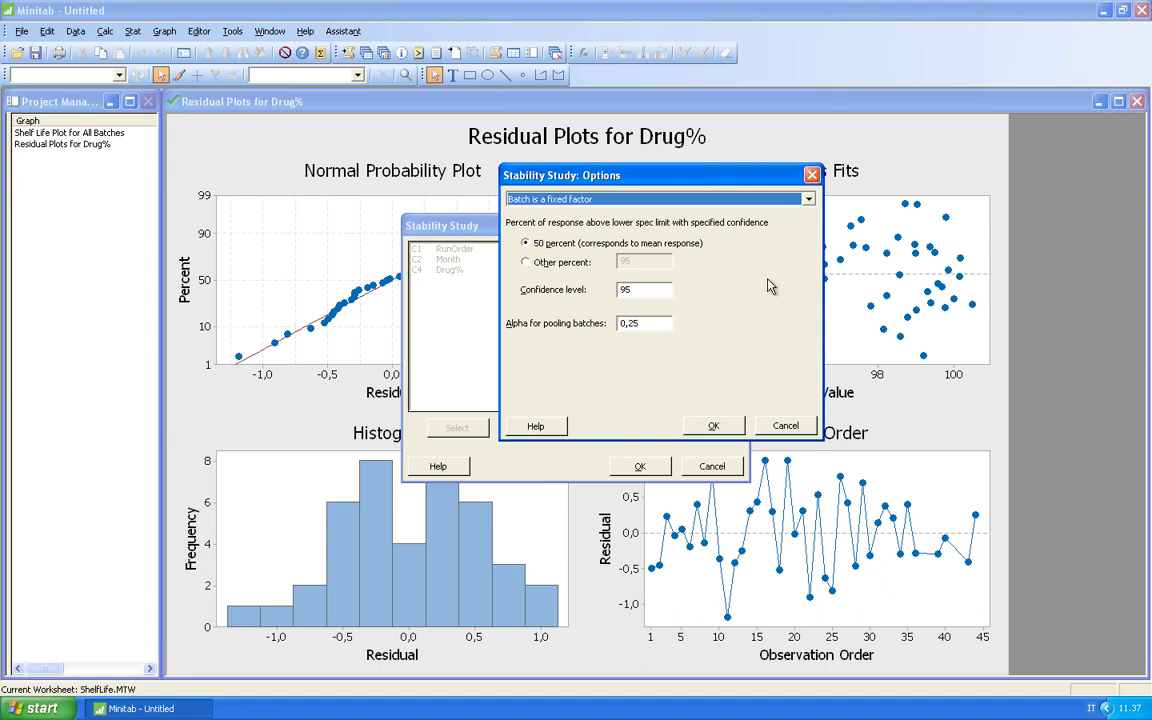
click(786, 426)
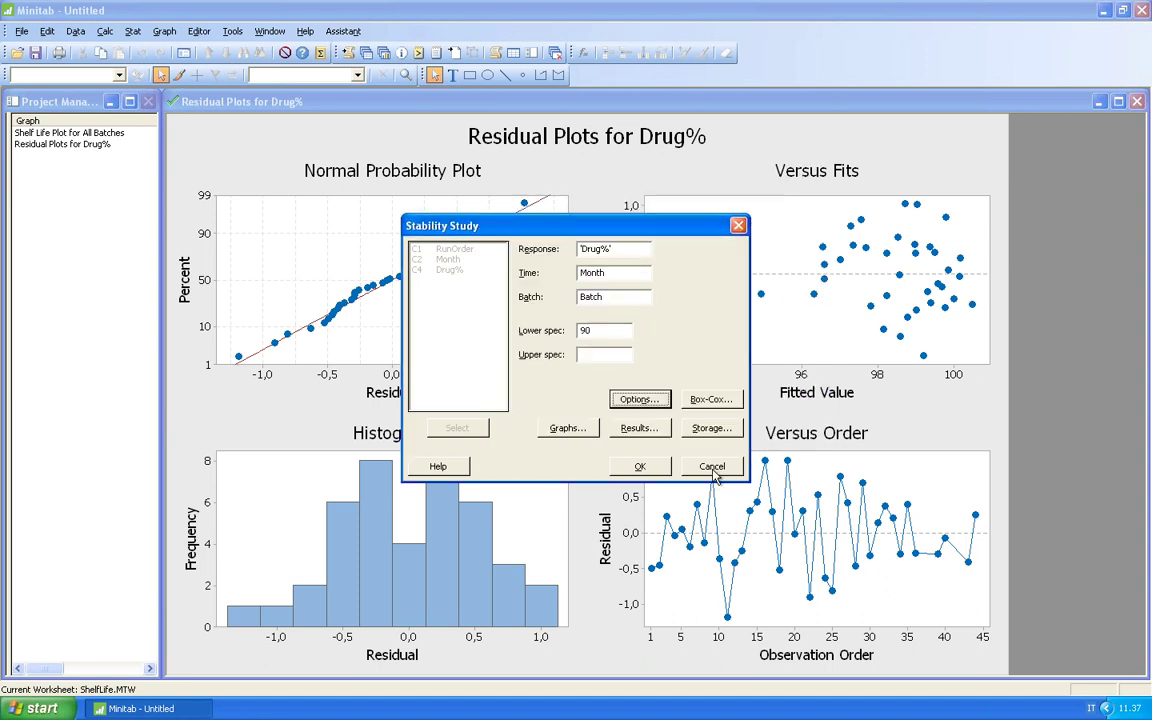
click(640, 466)
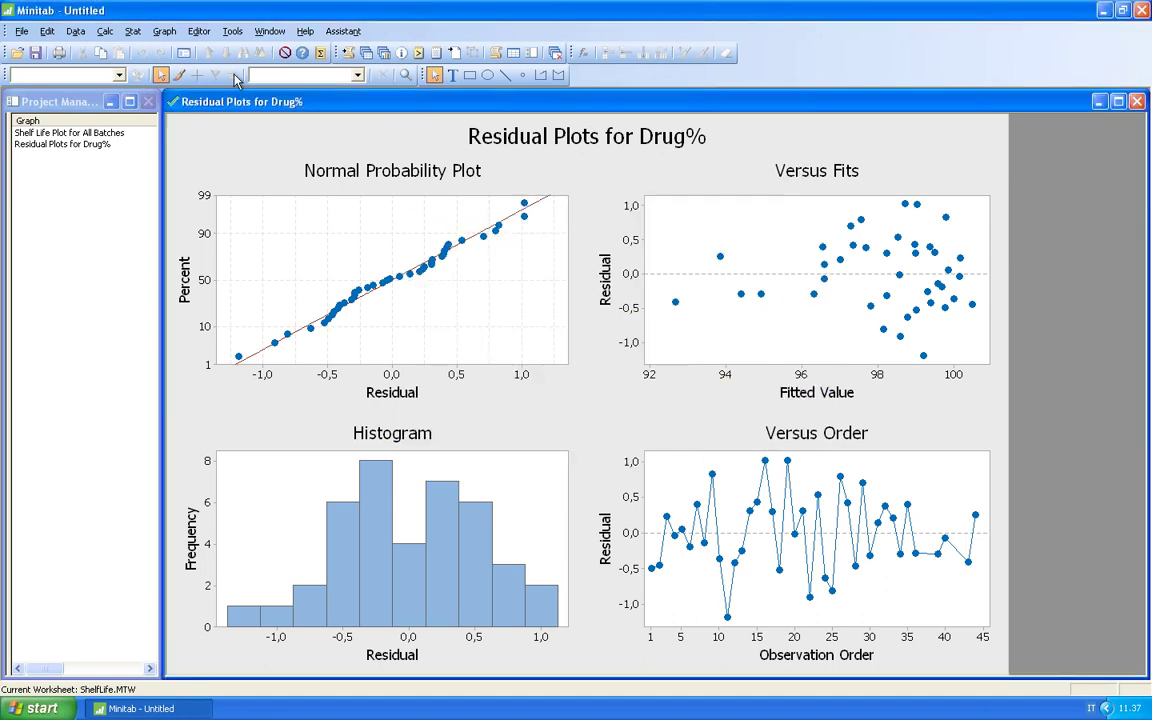
Read the help topic on fixed versus random batch from the stability study options, and close the study without rerunning it
click(184, 52)
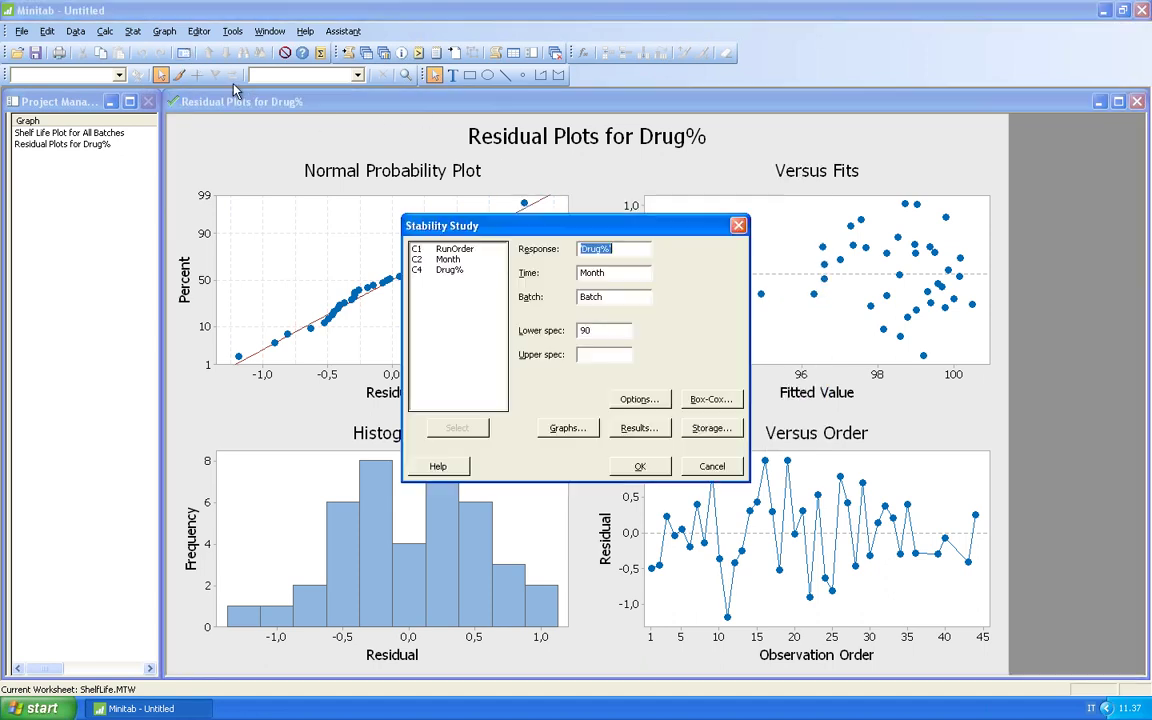
click(639, 399)
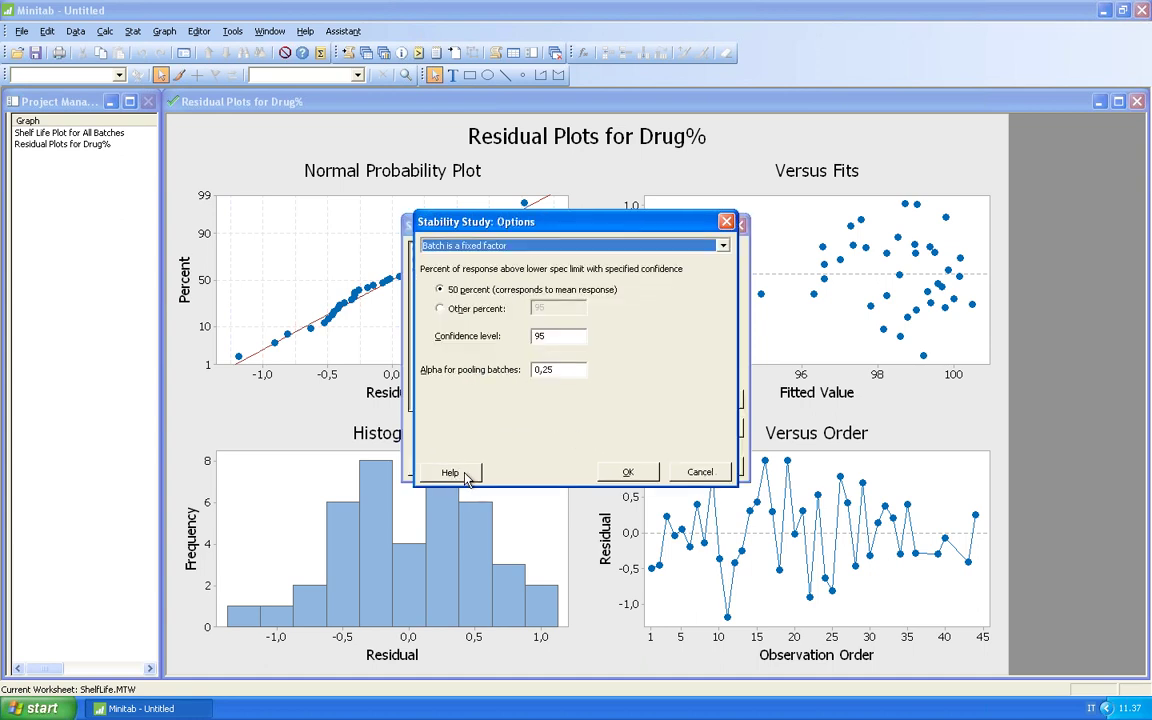
click(462, 475)
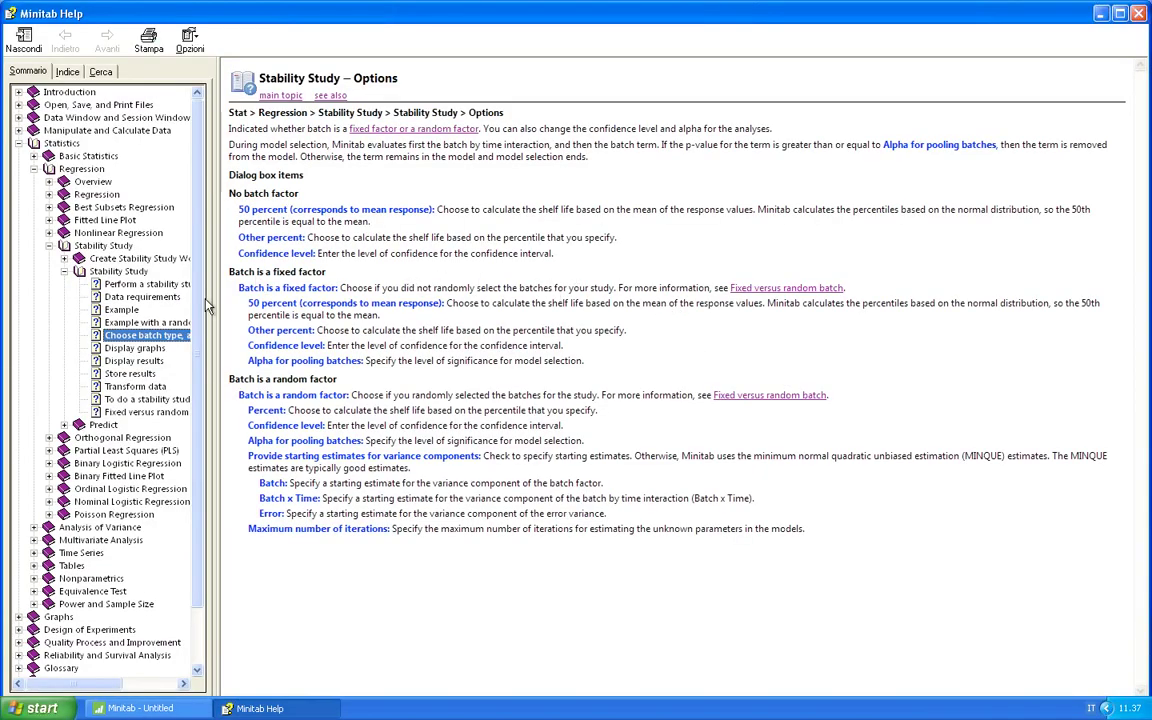
click(152, 338)
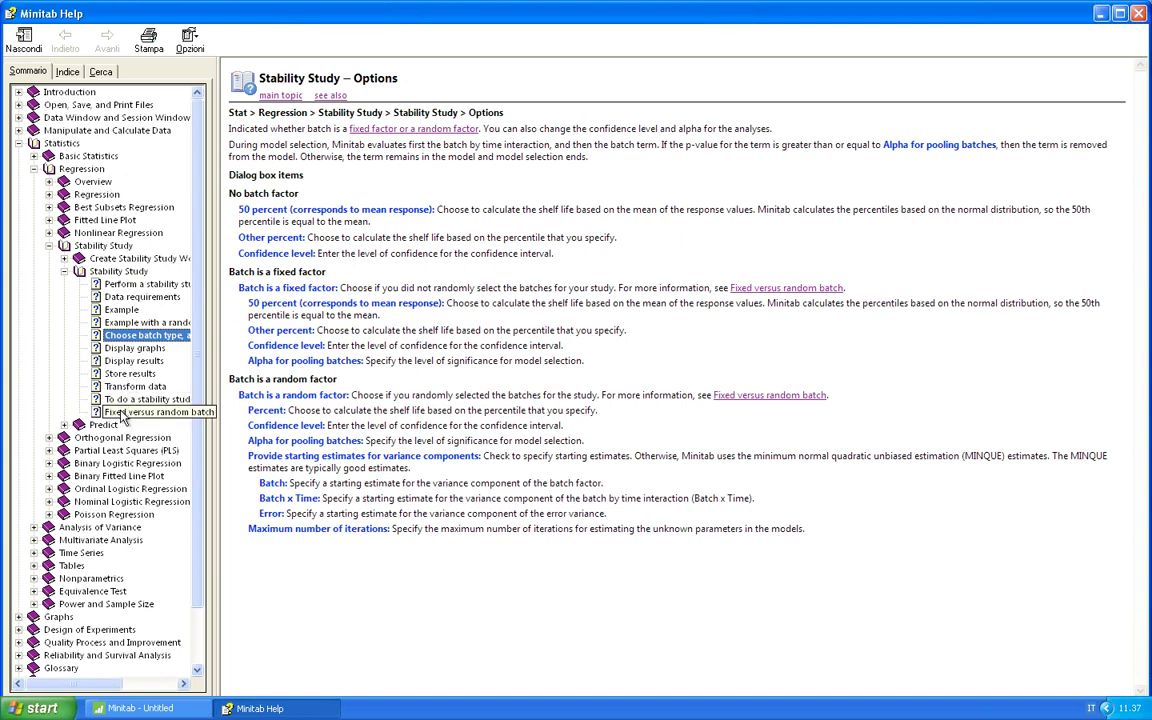
click(120, 416)
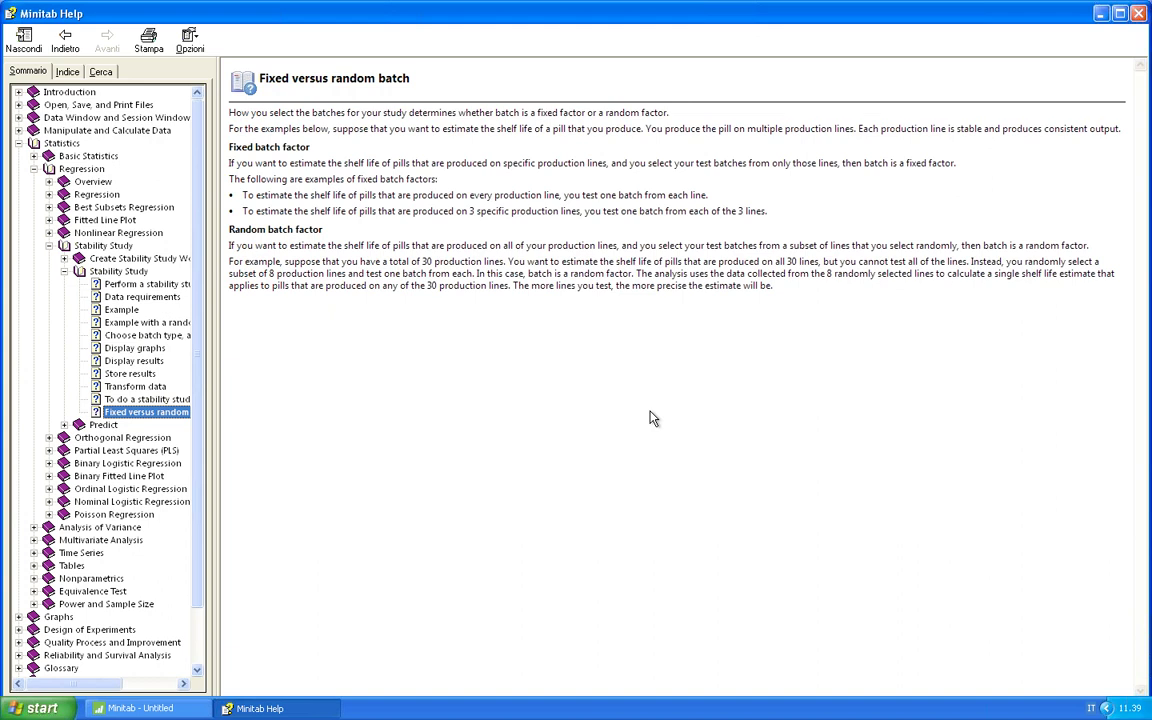
click(155, 708)
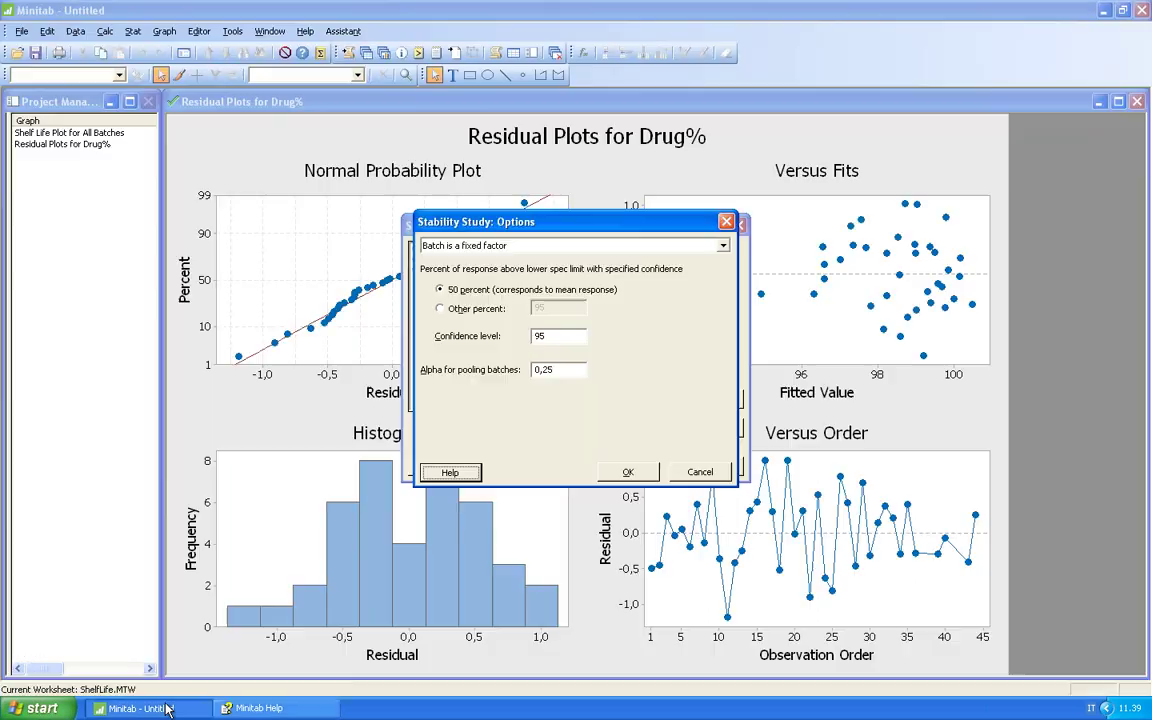
click(628, 472)
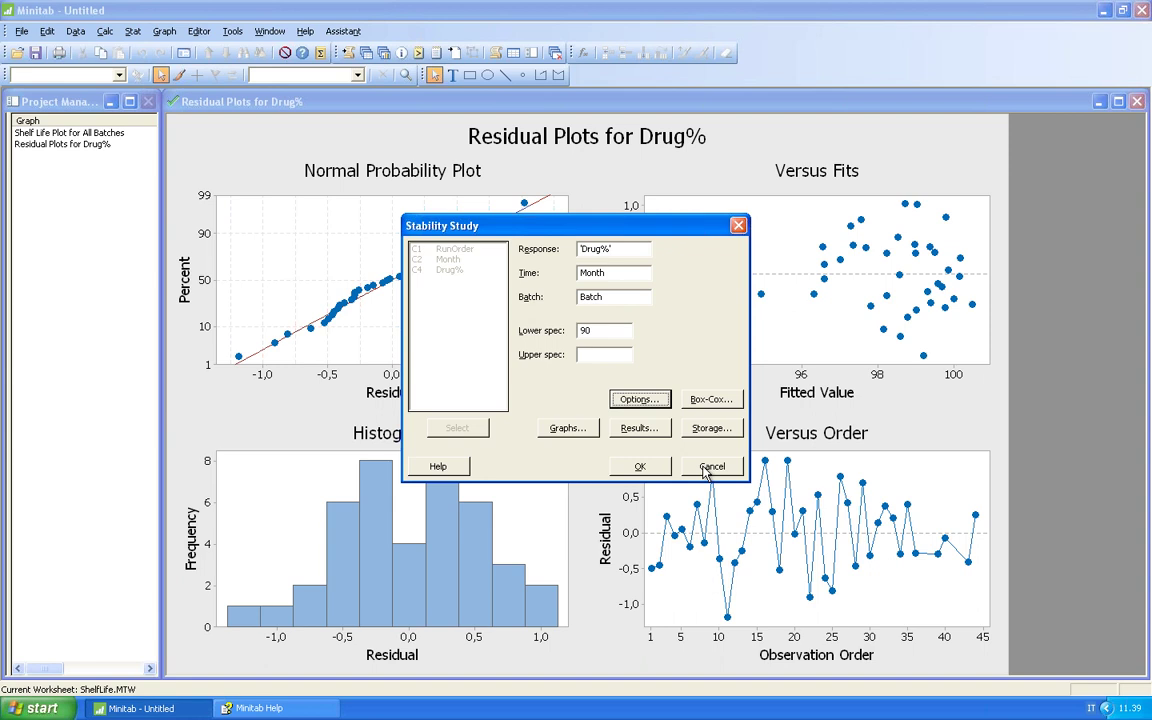
click(706, 470)
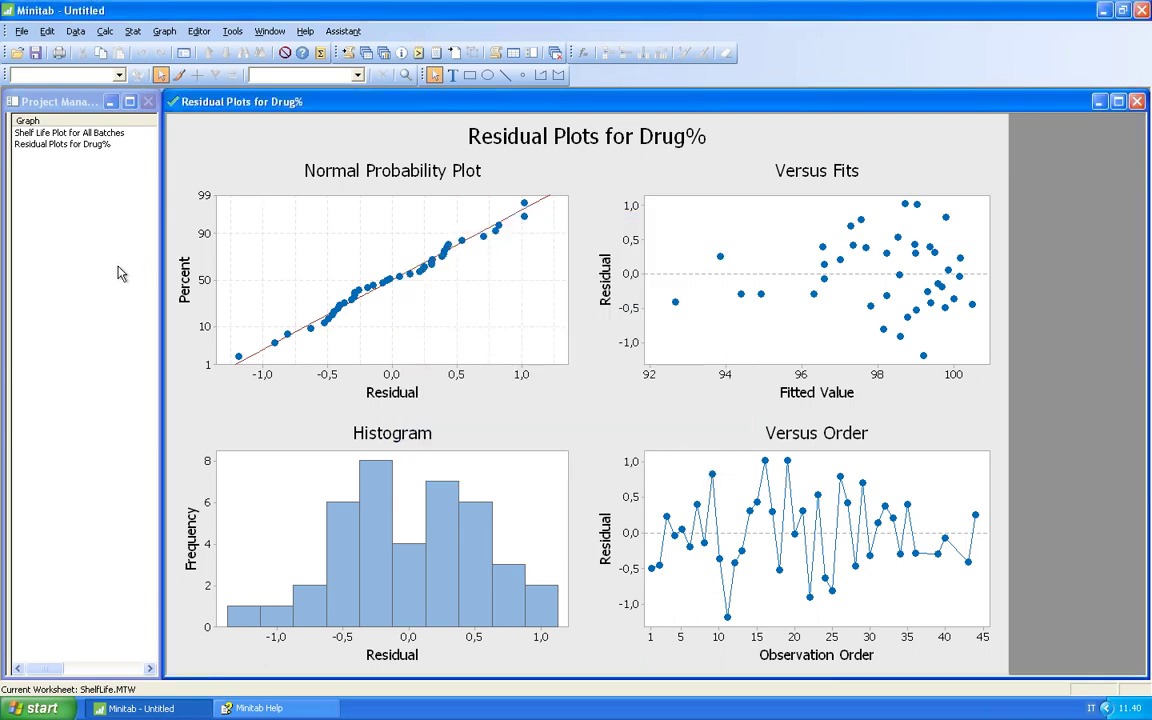
click(20, 33)
click(48, 47)
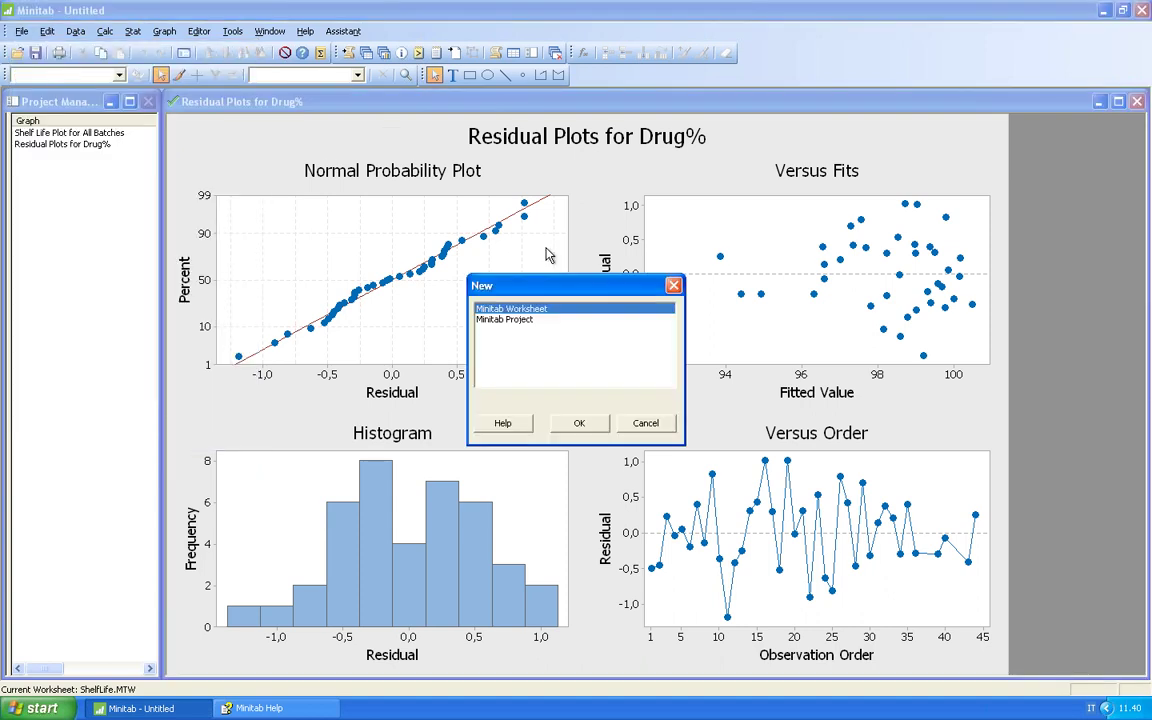
click(507, 322)
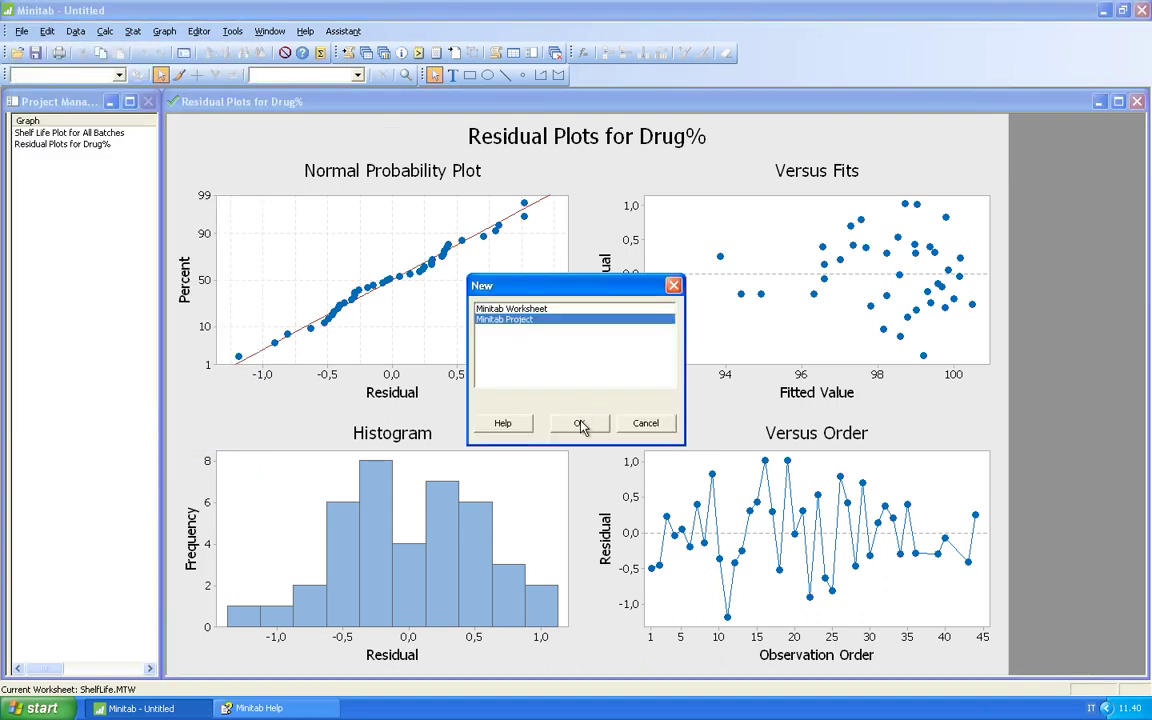
click(643, 426)
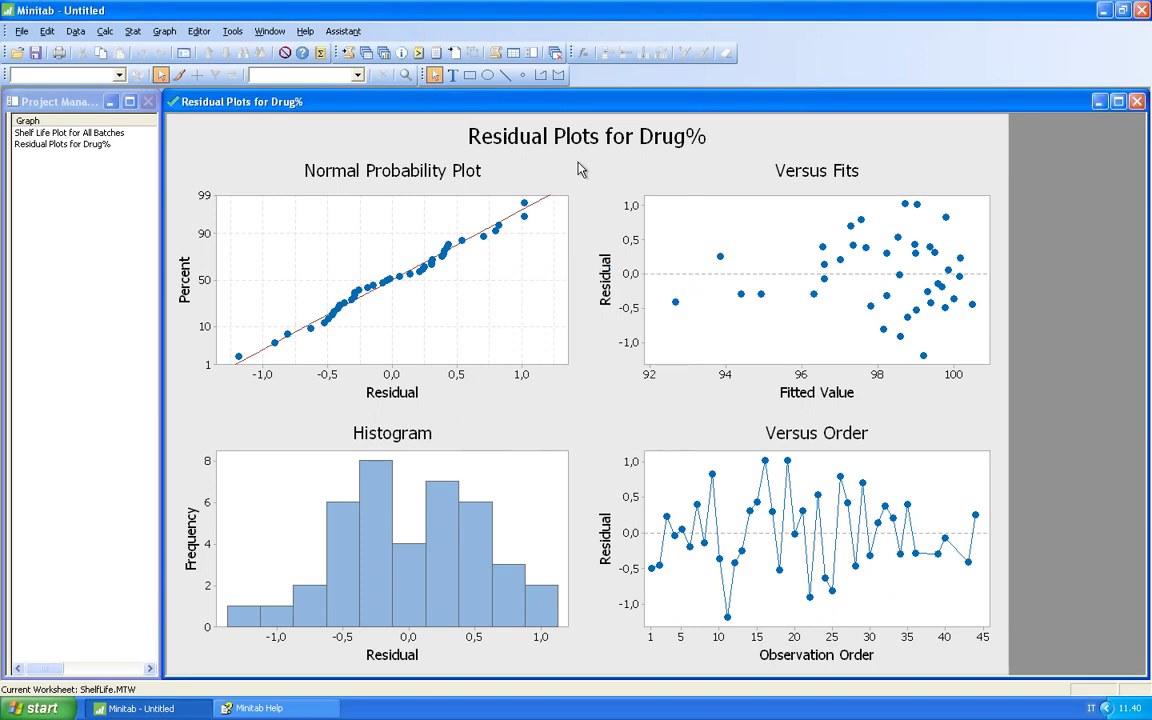
Start a prediction from the stability study for Drug% and review the terms of the stored model
click(140, 34)
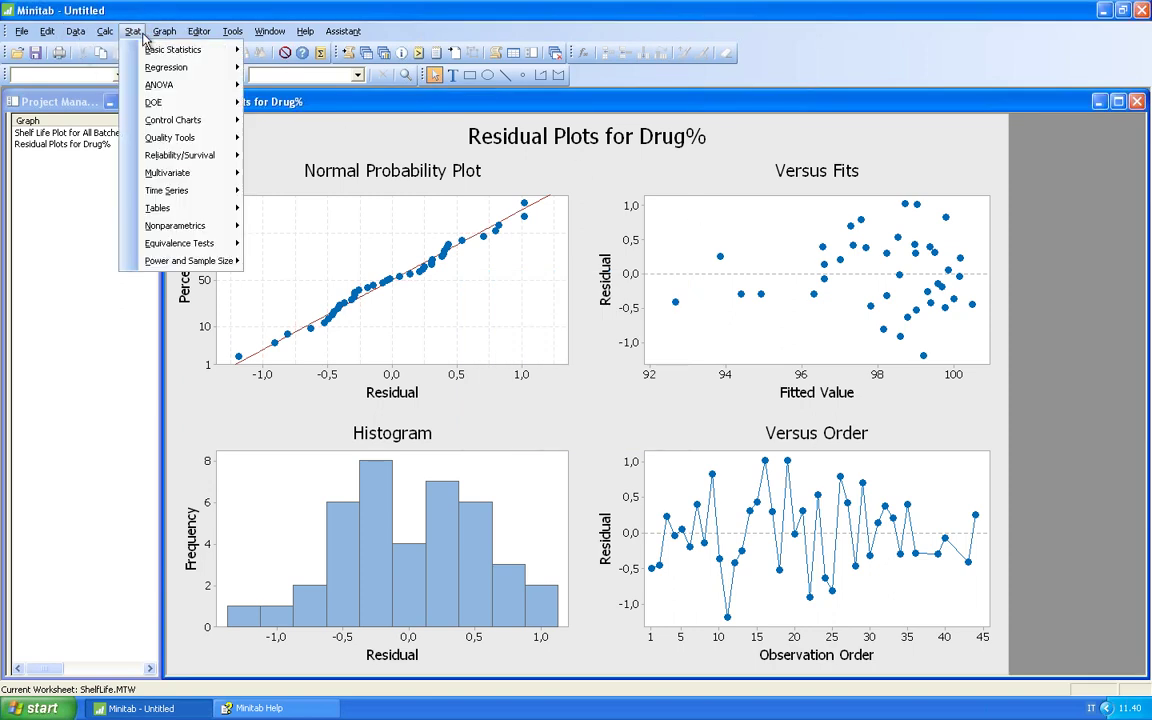
mouse_move(160, 68)
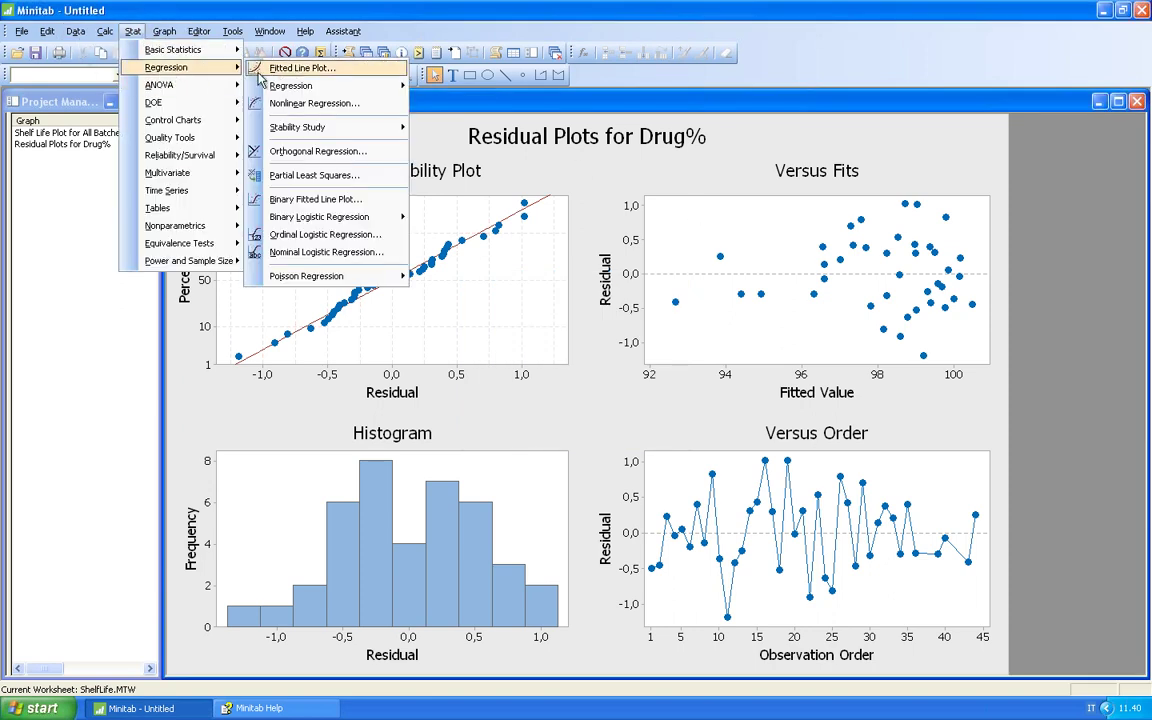
mouse_move(348, 130)
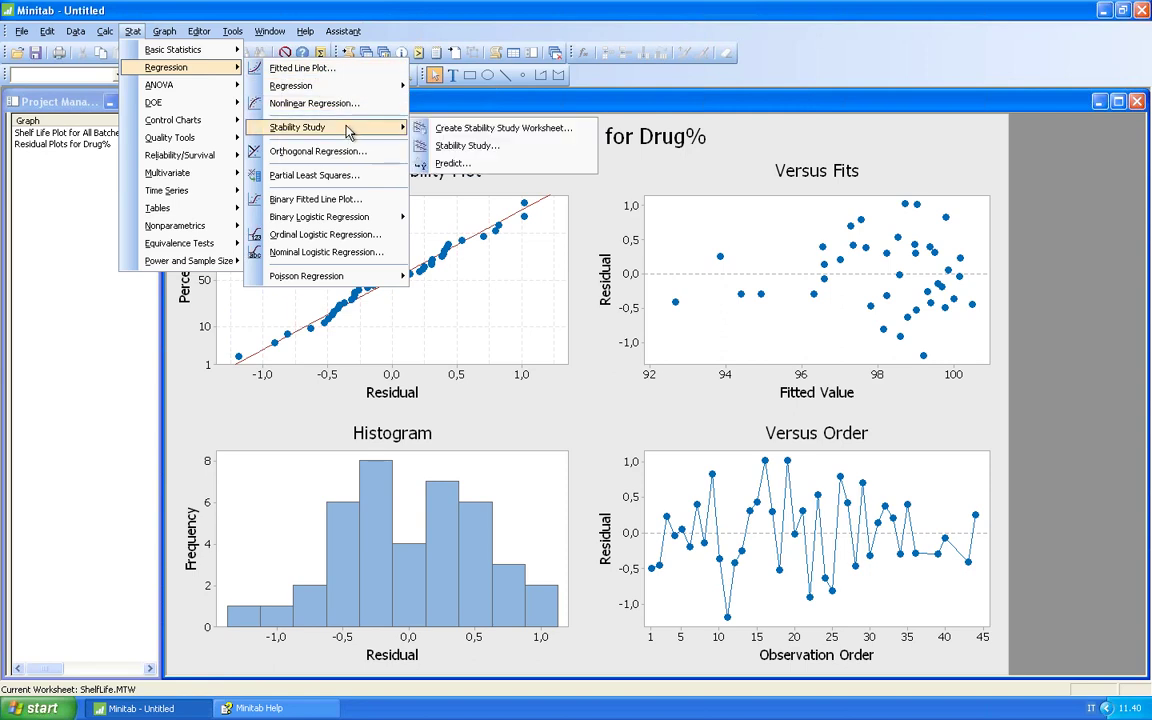
click(505, 168)
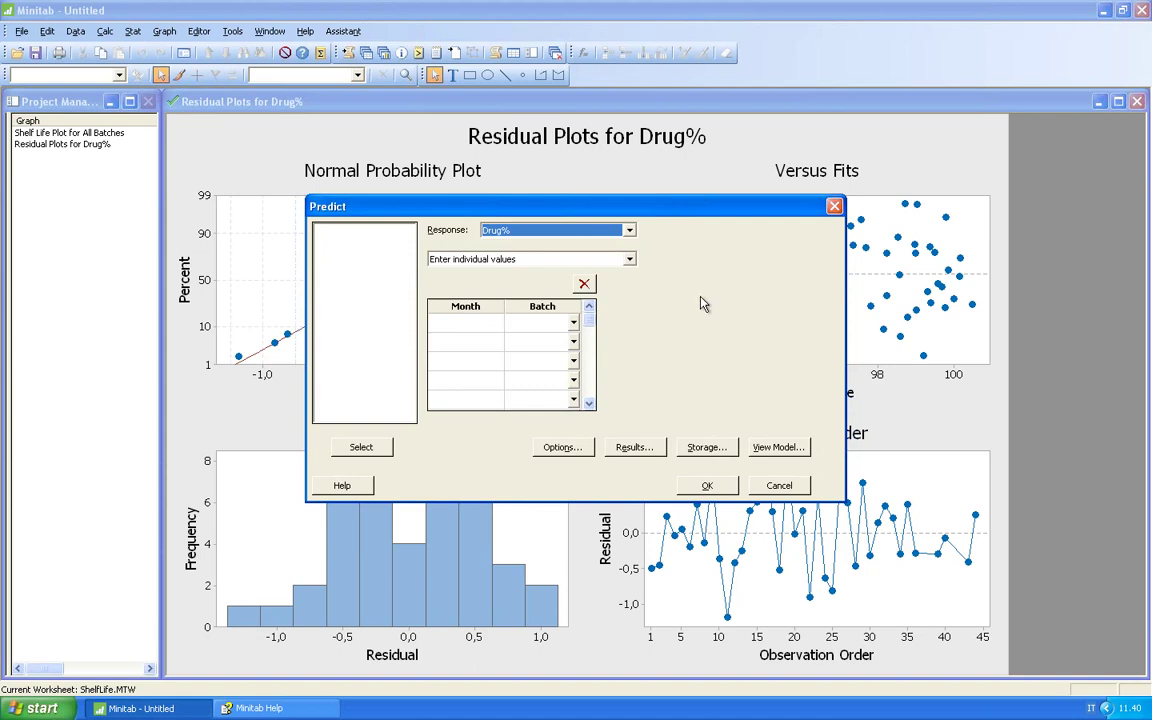
drag(688, 208, 682, 151)
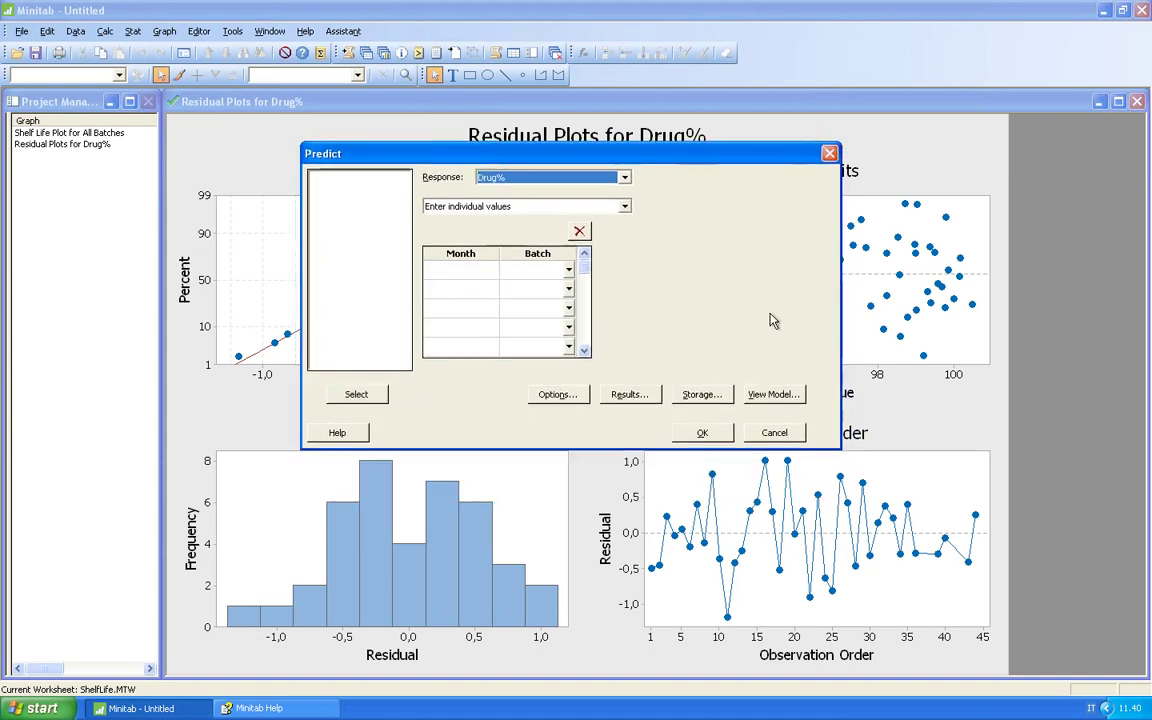
click(773, 391)
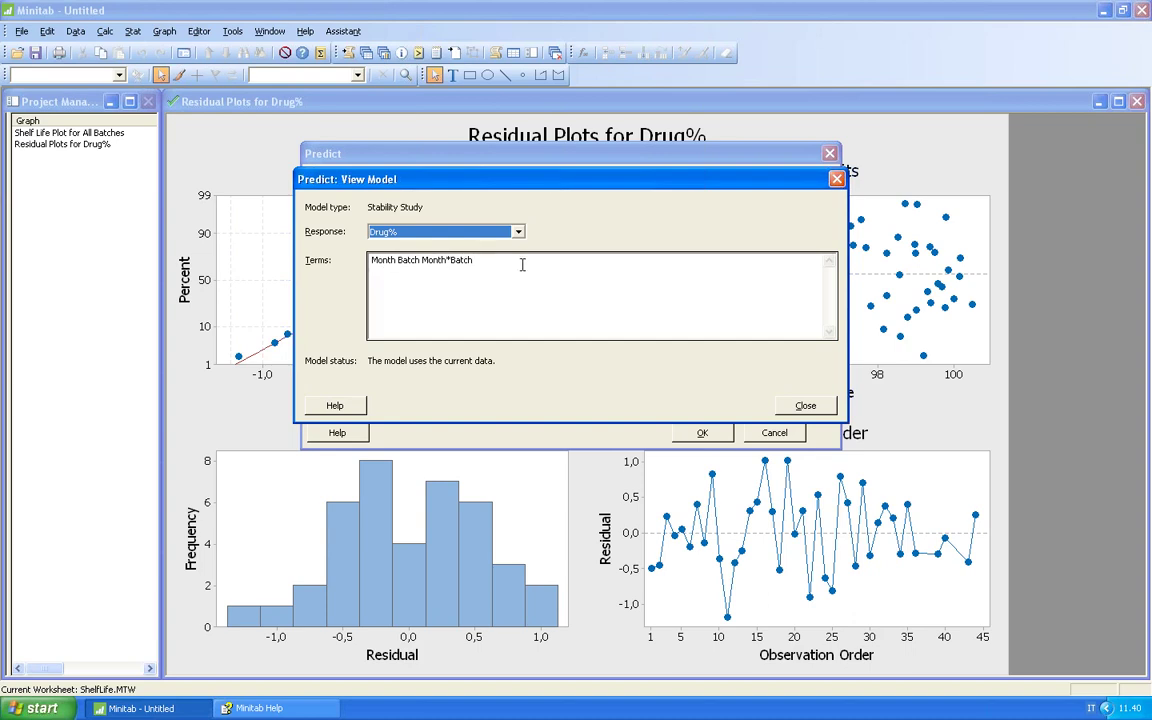
click(810, 405)
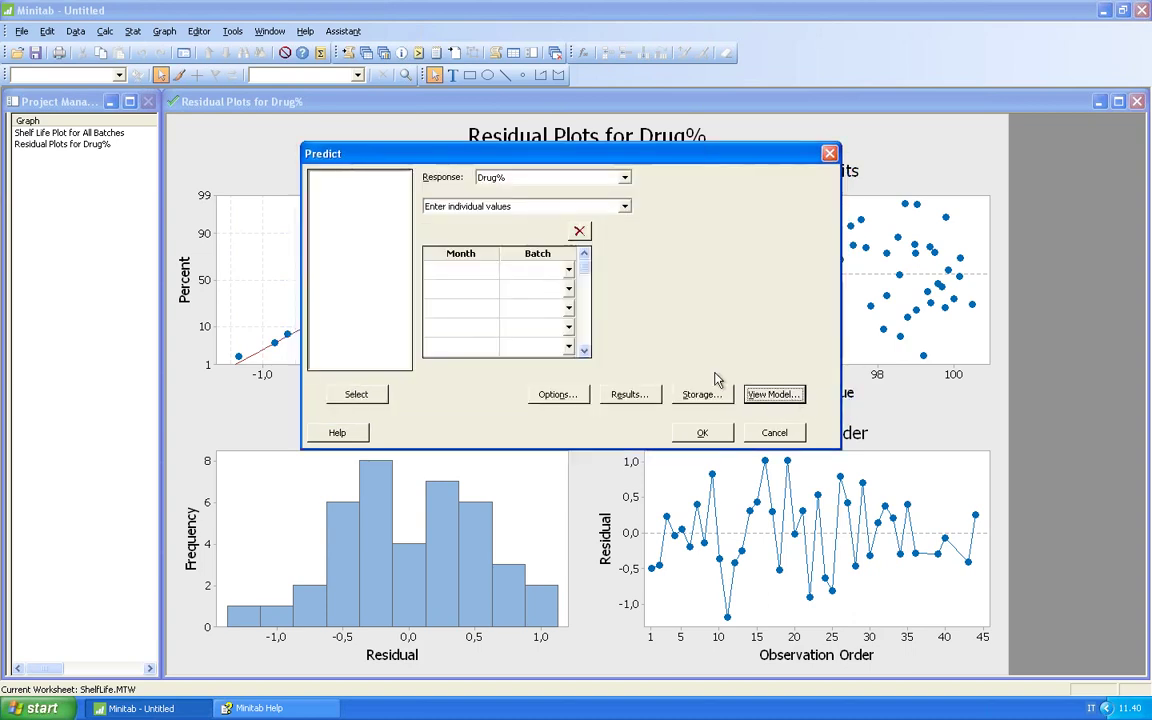
Enter individual prediction values of month 60 for batch 1 and month 60 for batch 2
click(481, 272)
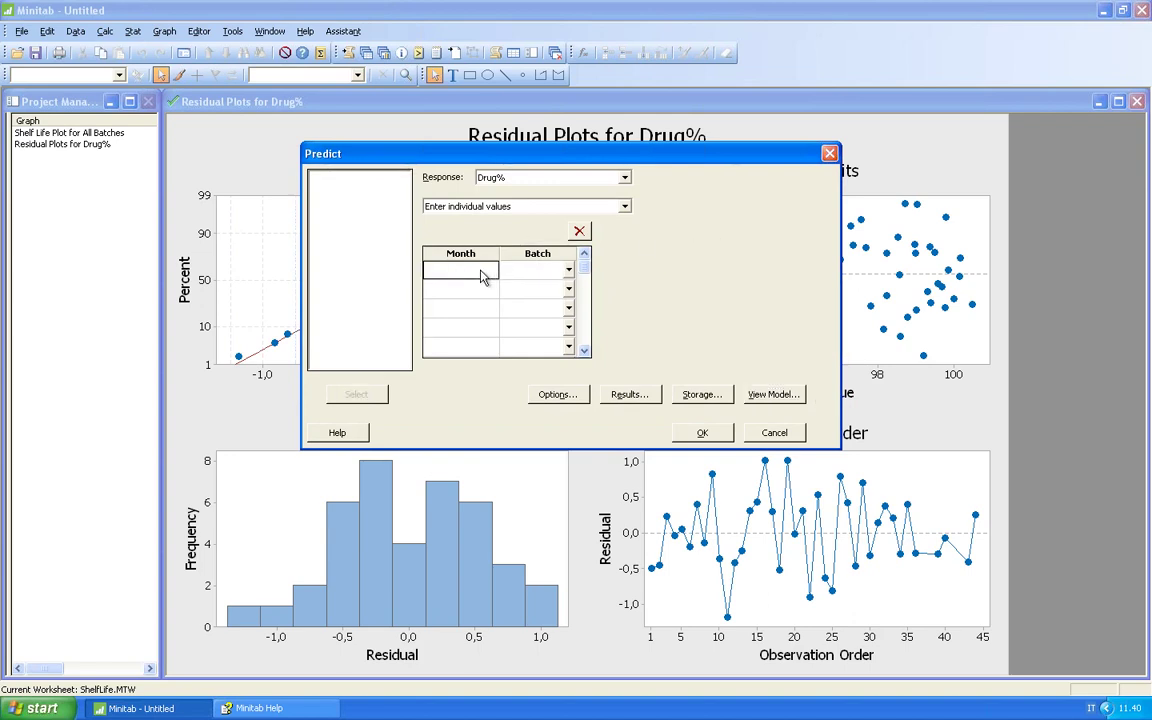
text(60)
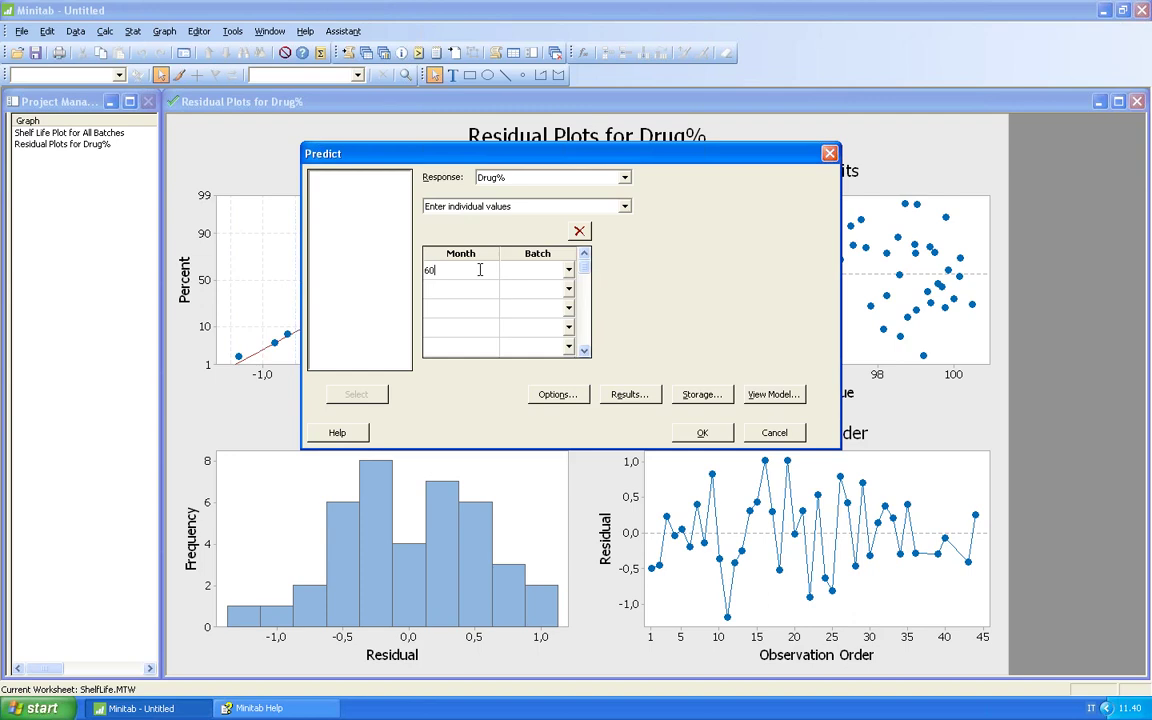
click(568, 272)
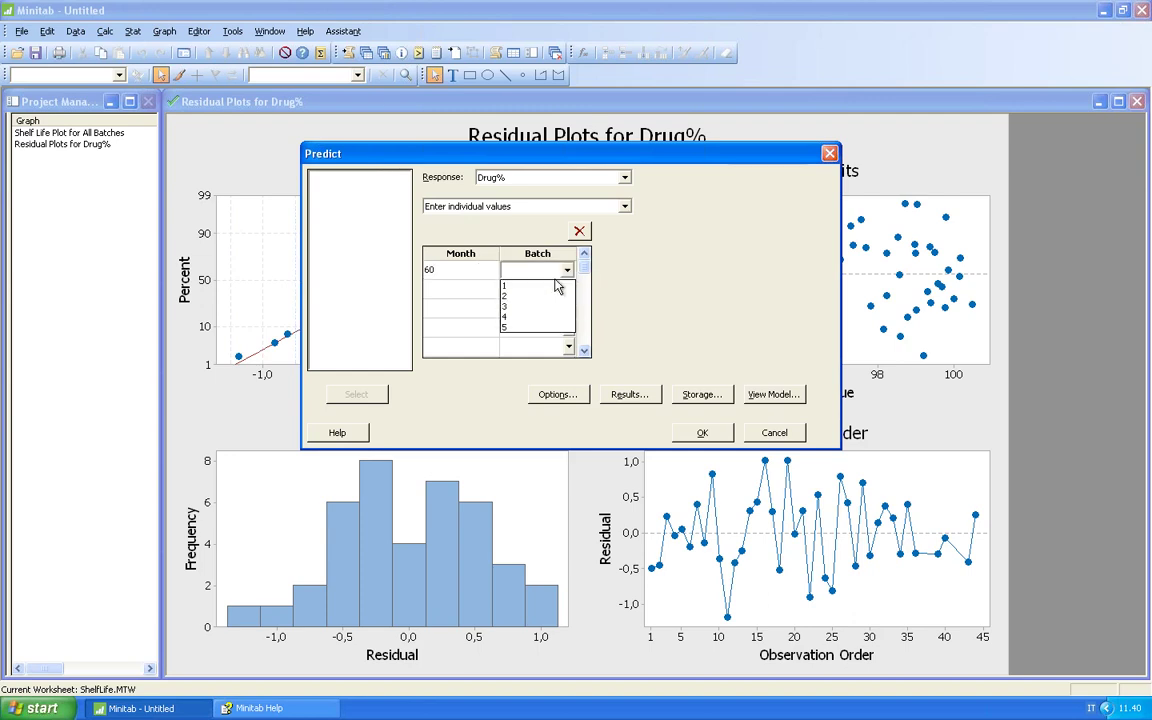
click(549, 289)
click(465, 290)
text(60)
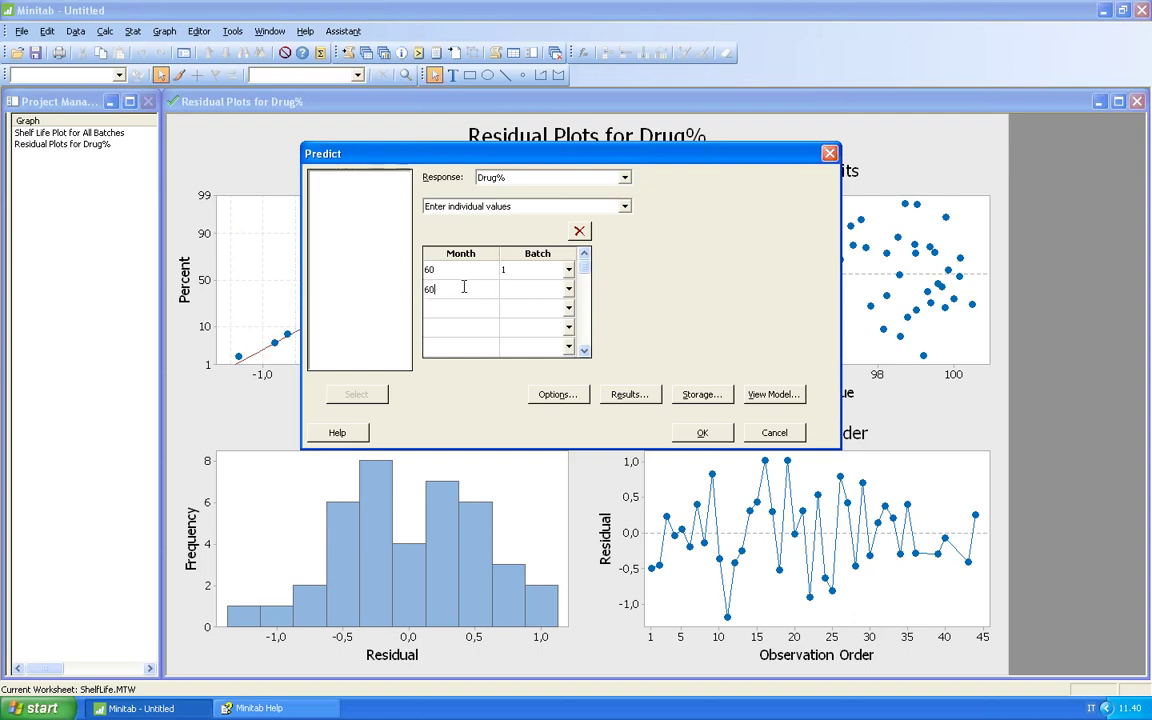
click(568, 289)
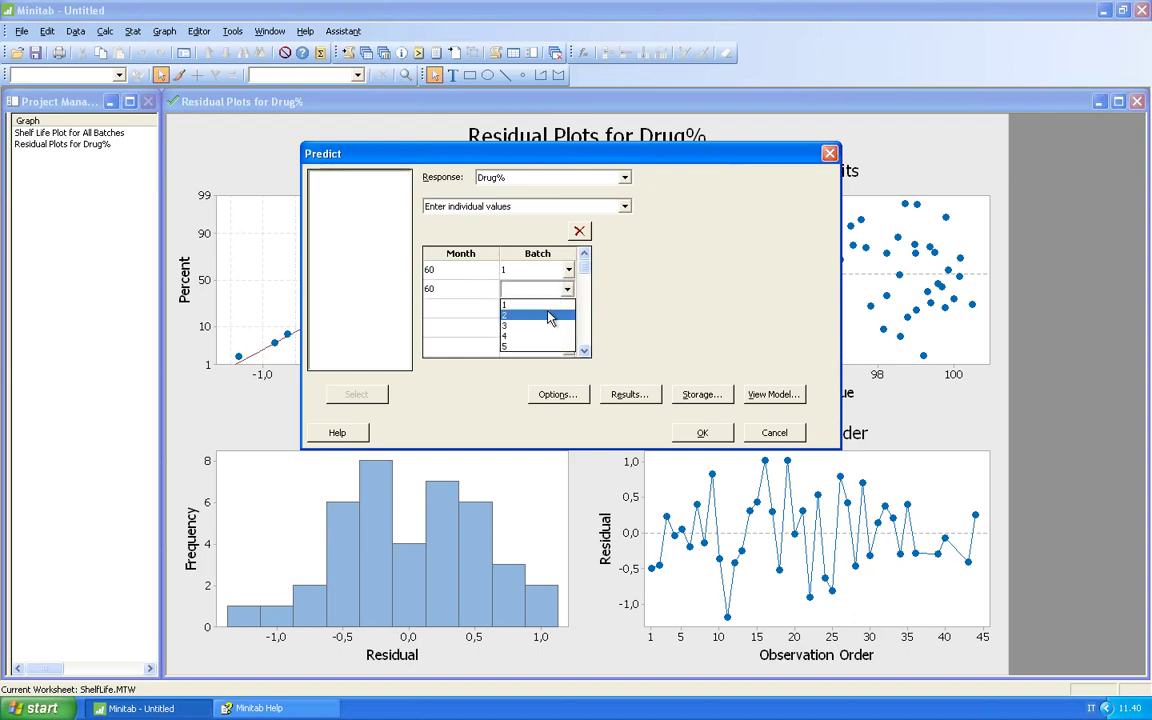
click(549, 316)
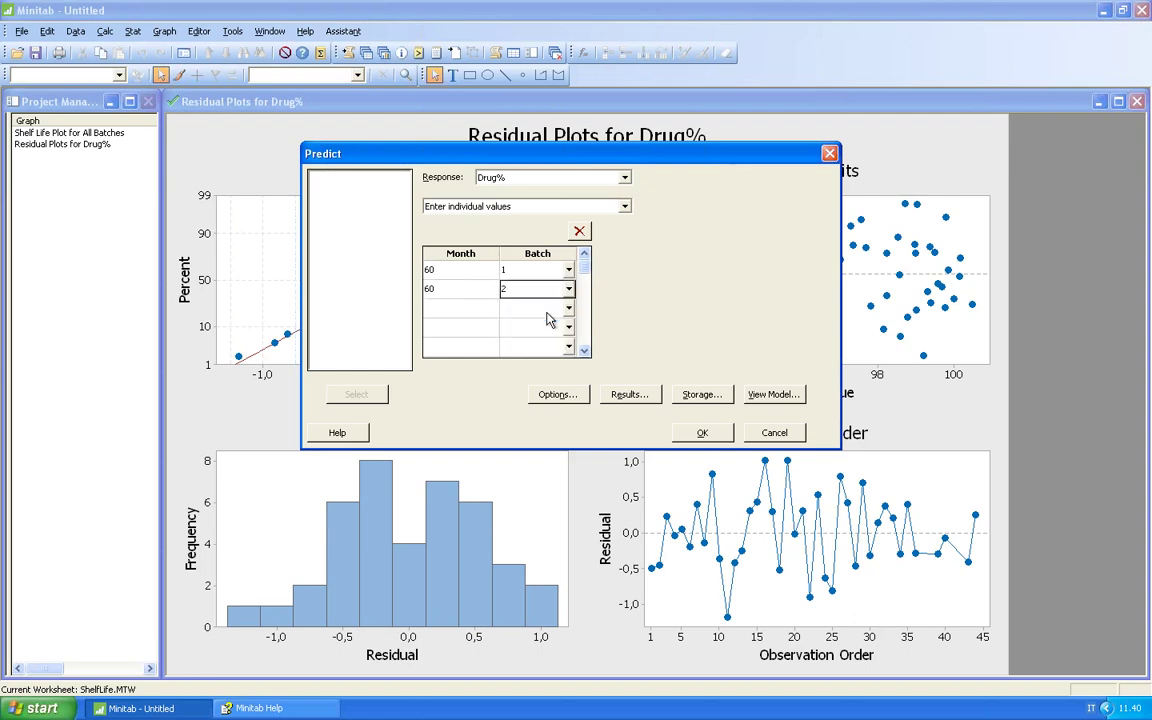
Run the prediction and examine its regression equations, fits, and confidence and prediction intervals in the maximized session output
click(716, 436)
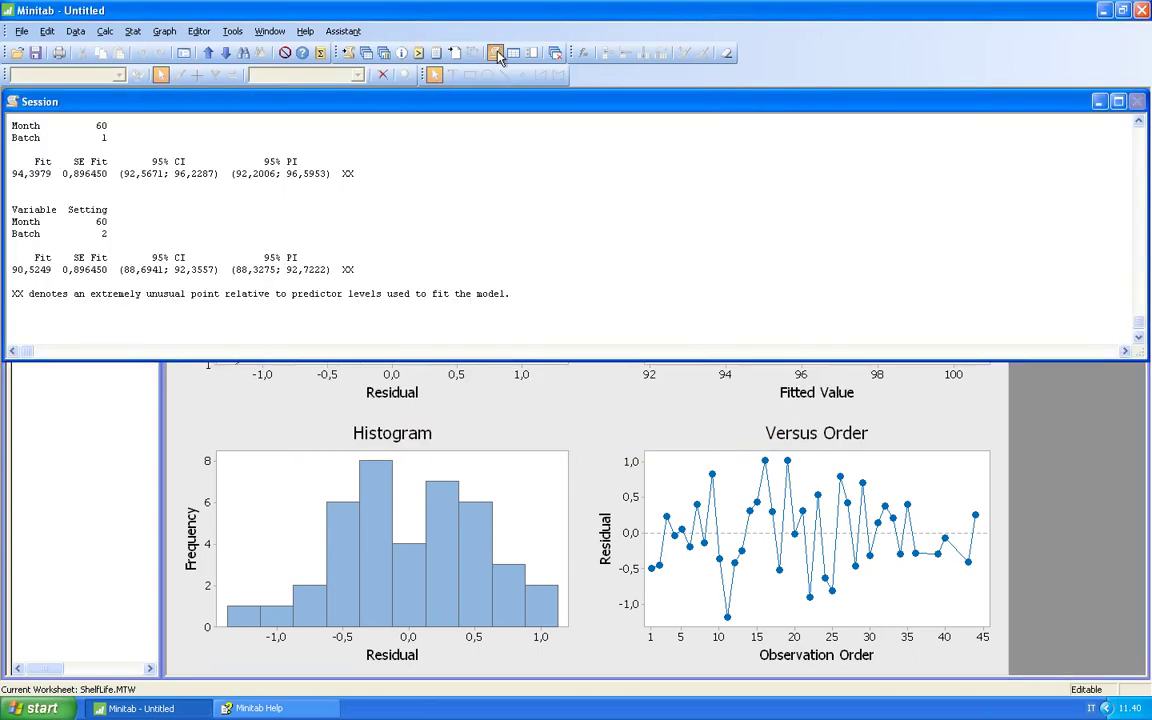
click(1118, 101)
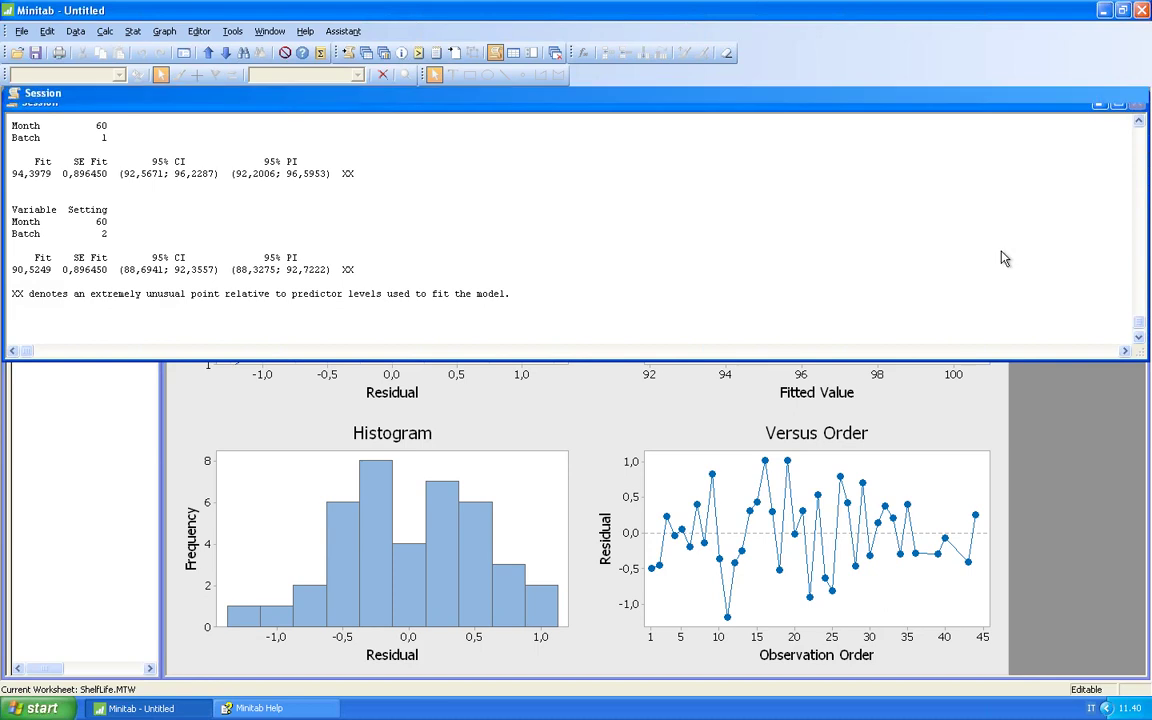
scroll(410, 481, up, 6)
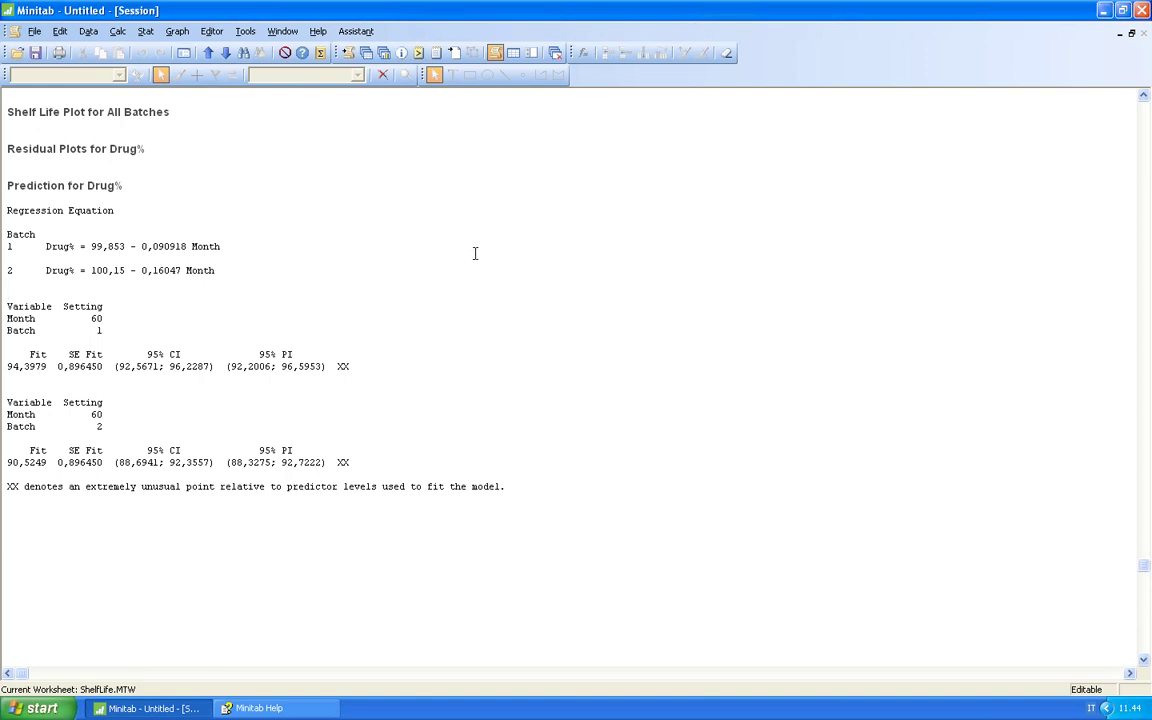
click(145, 31)
mouse_move(165, 67)
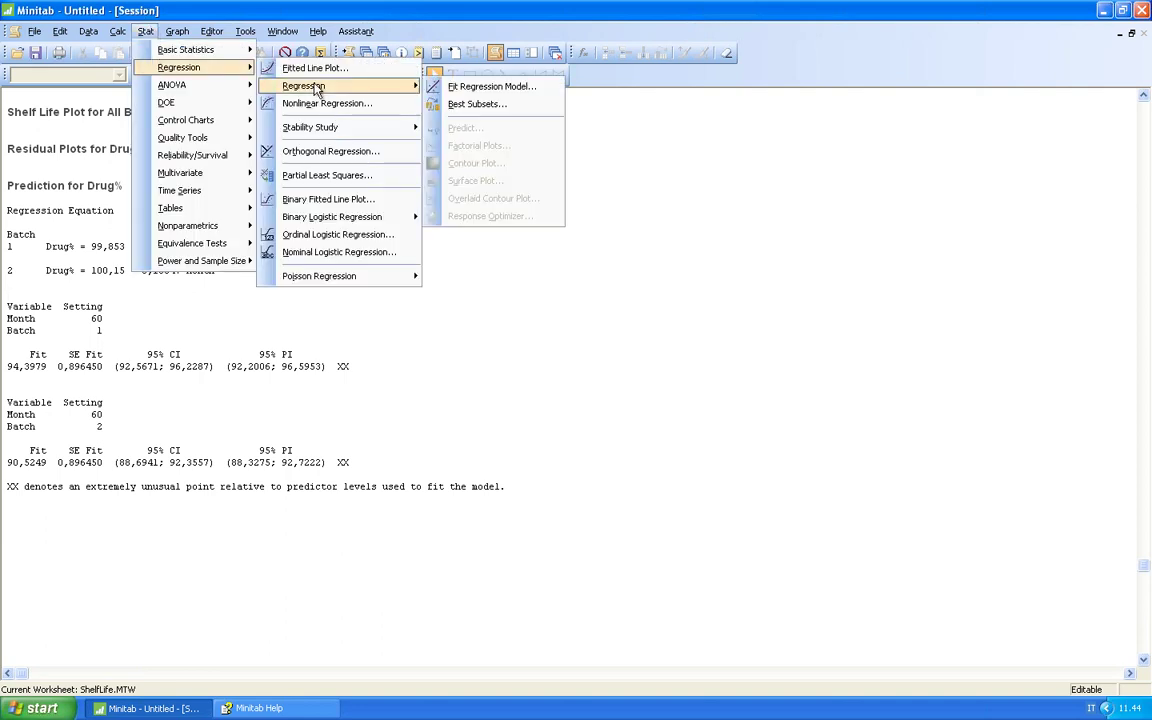
mouse_move(386, 136)
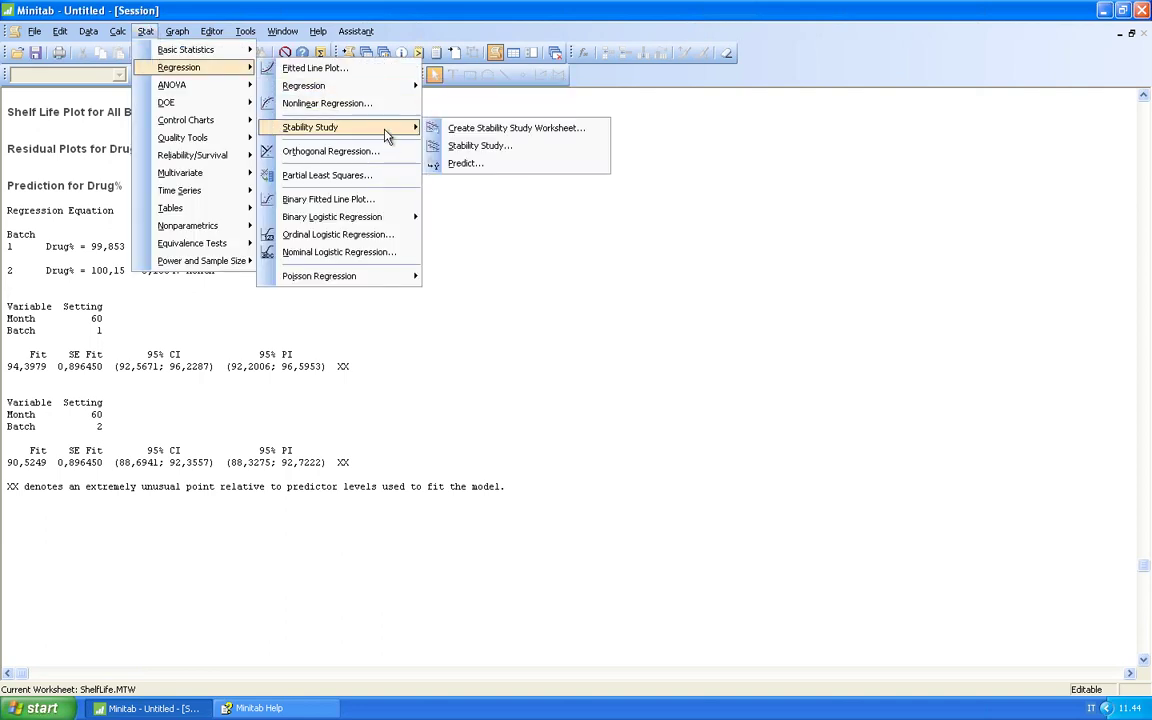
click(498, 166)
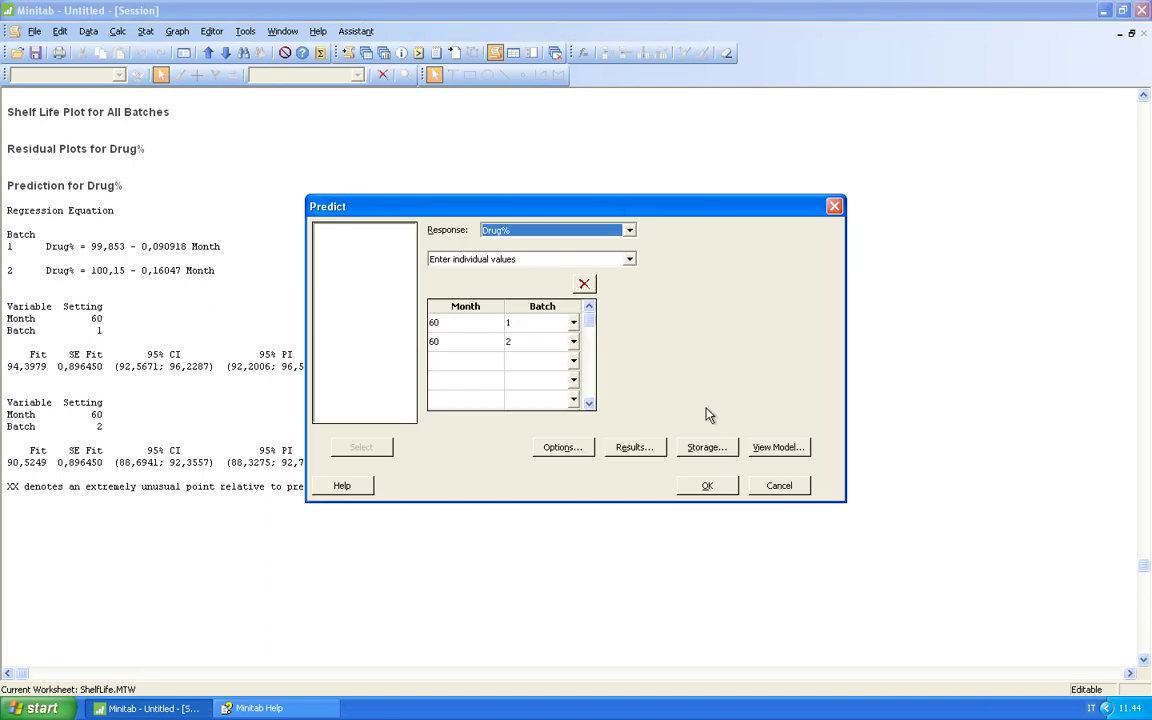
click(542, 346)
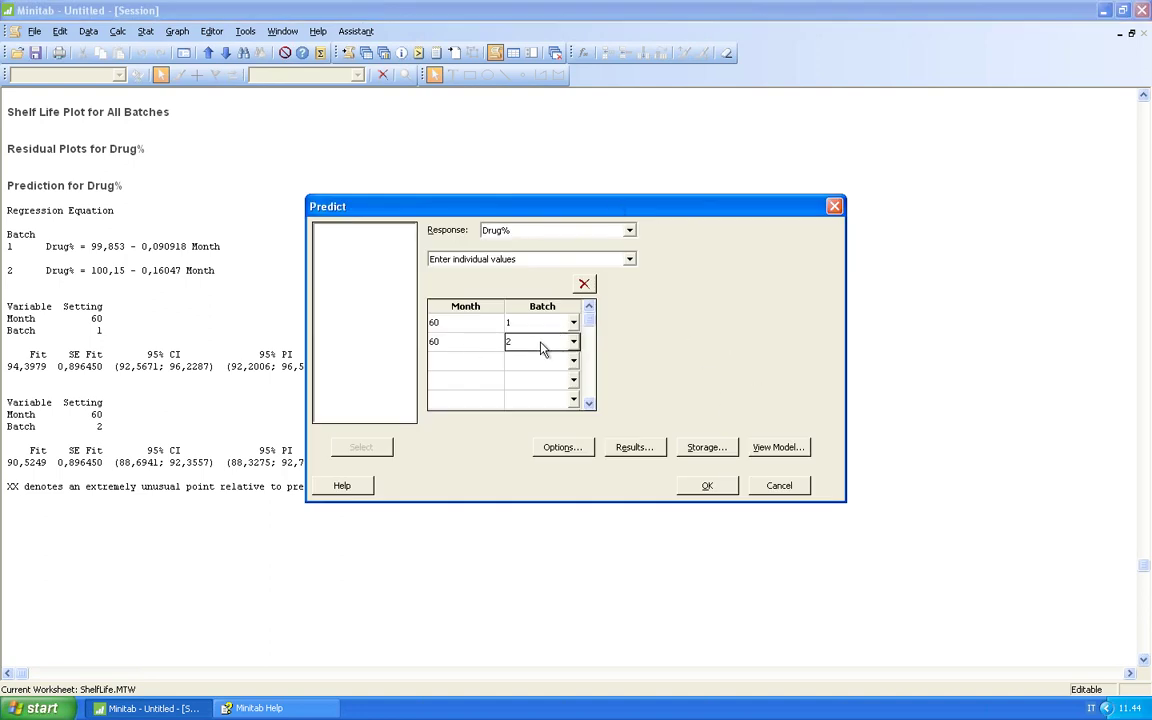
click(573, 344)
click(573, 346)
drag(521, 204, 714, 104)
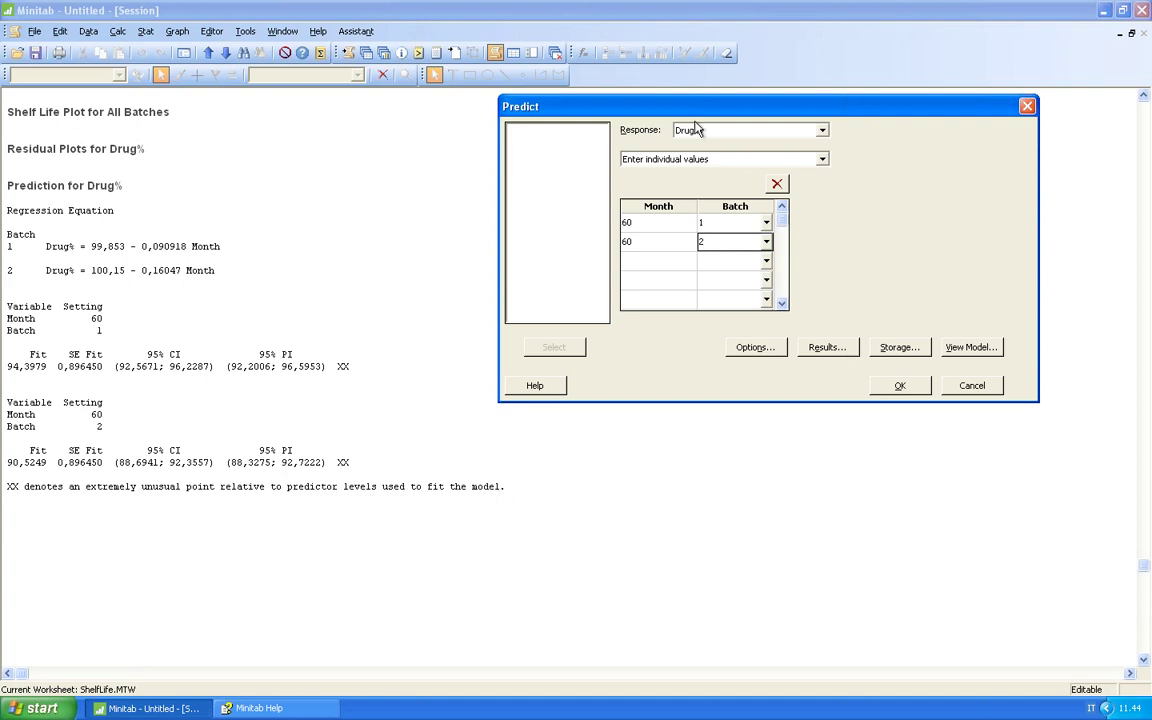
drag(689, 116, 583, 136)
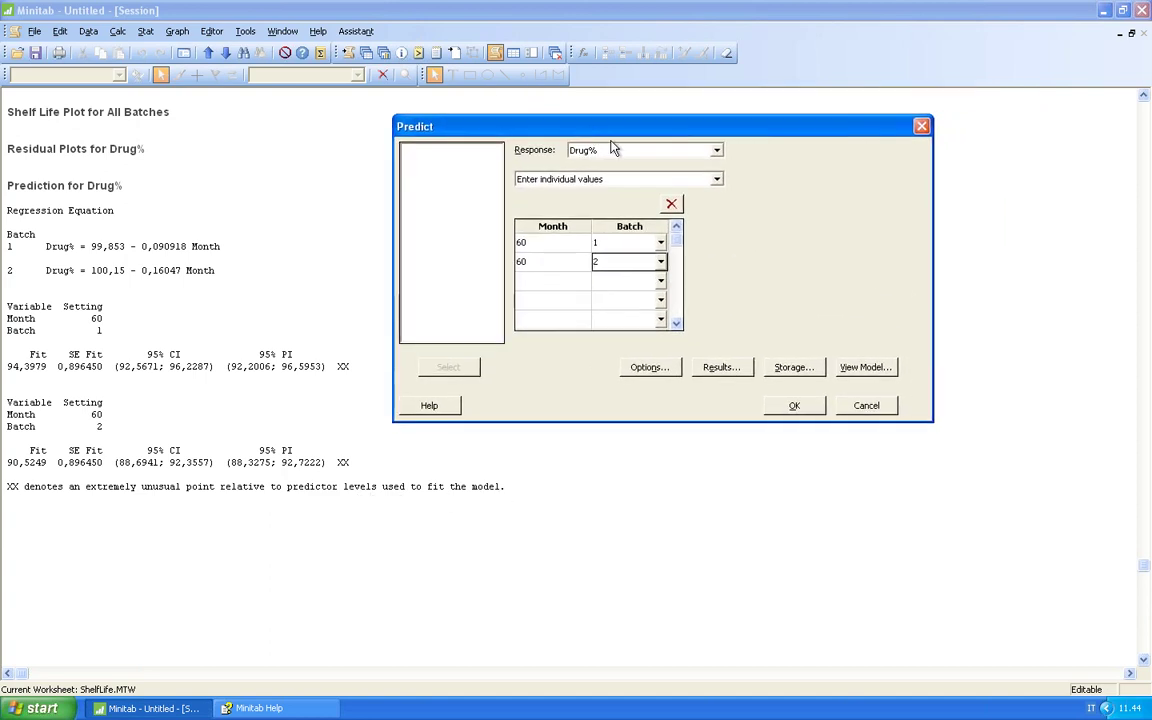
click(527, 245)
key(BackSpace)
text(5)
key(BackSpace)
text(0)
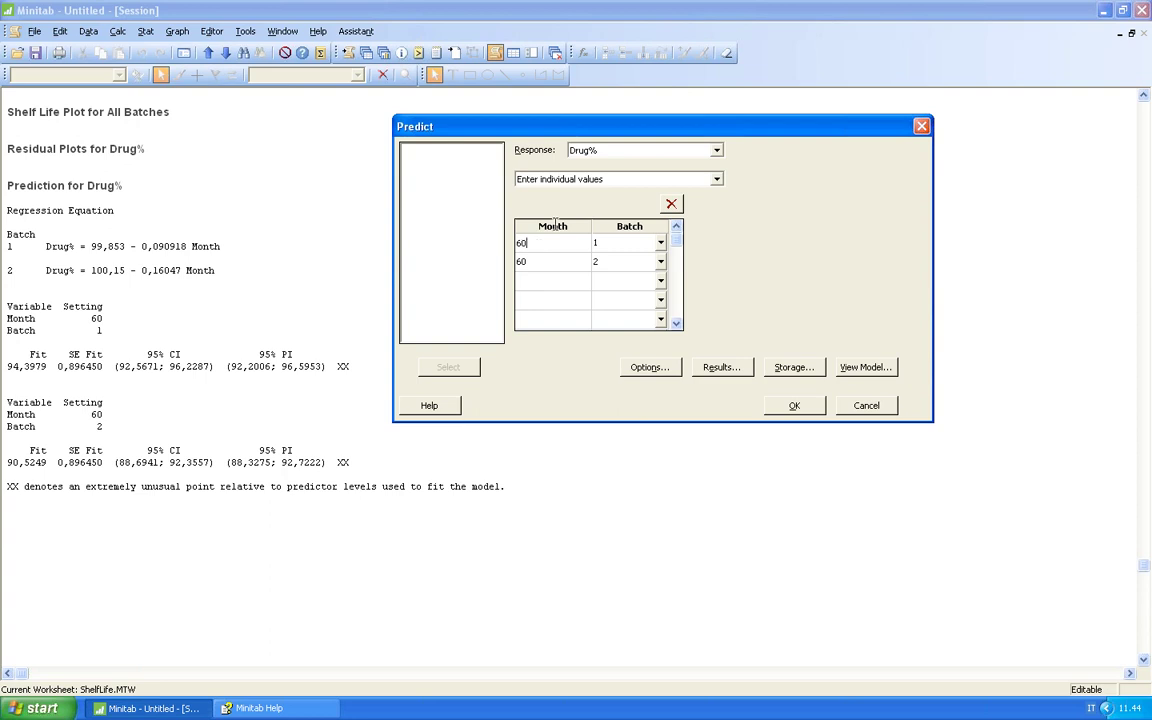
click(886, 405)
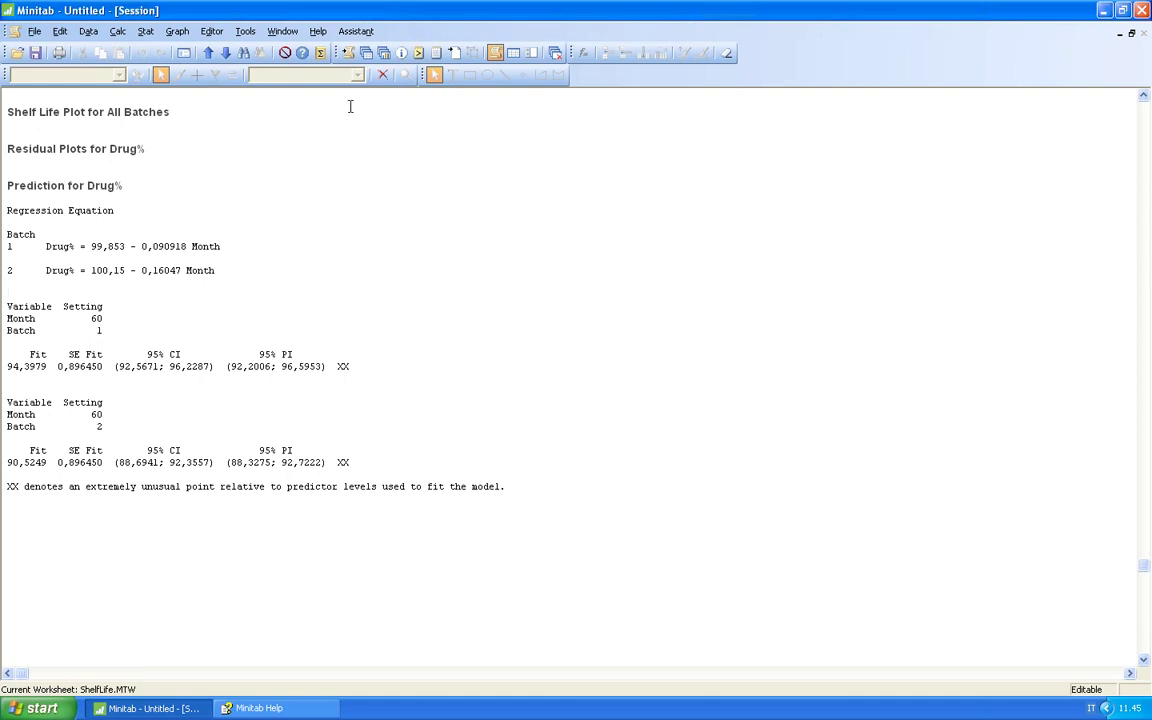
Show the project's graphs and examine the Shelf Life Plot for All Batches
click(384, 53)
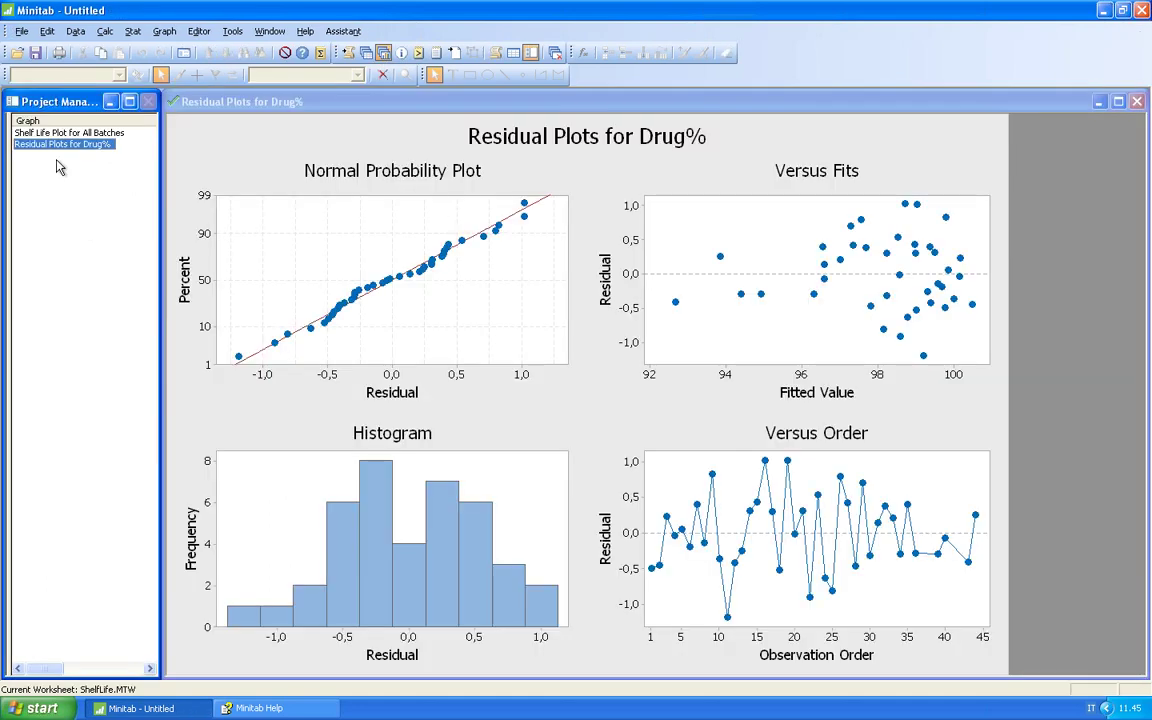
click(75, 133)
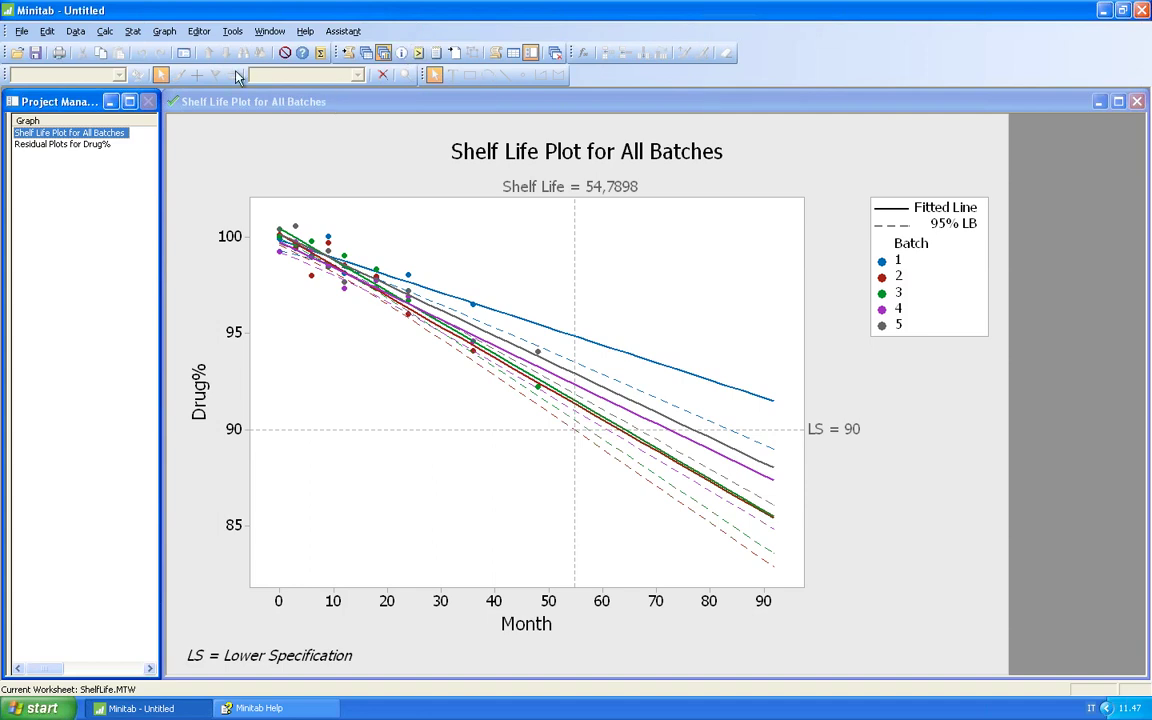
Start a new Minitab project without saving the changes to the current one
click(21, 31)
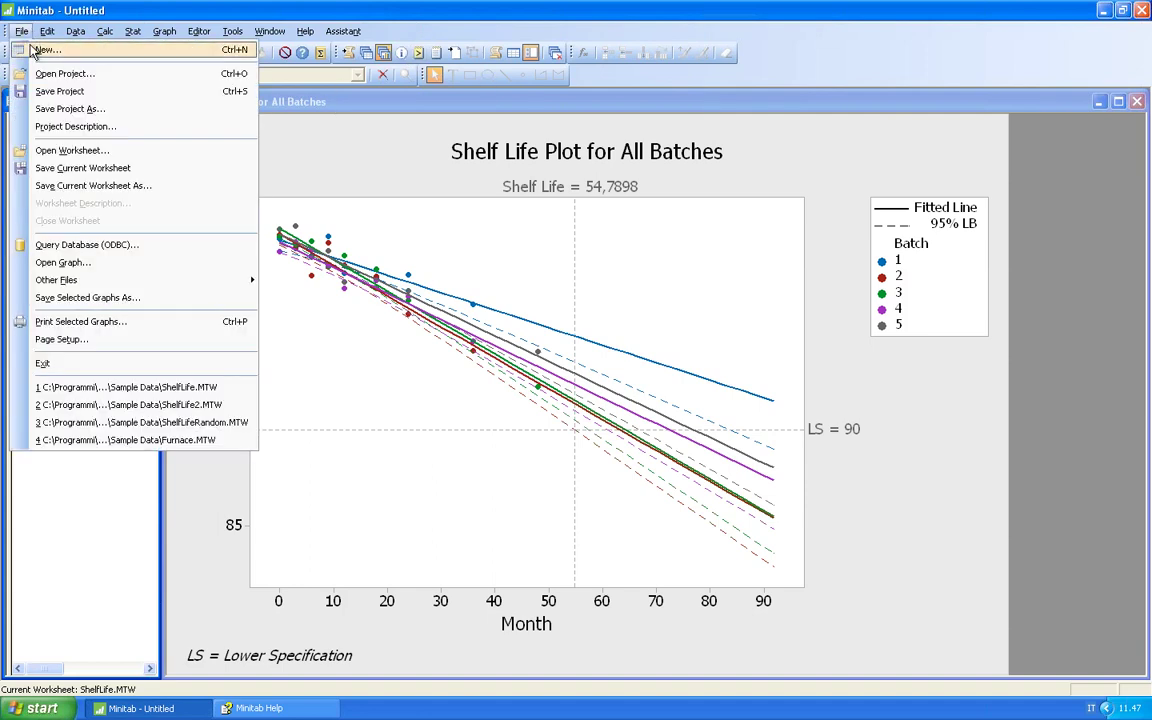
click(30, 47)
click(492, 320)
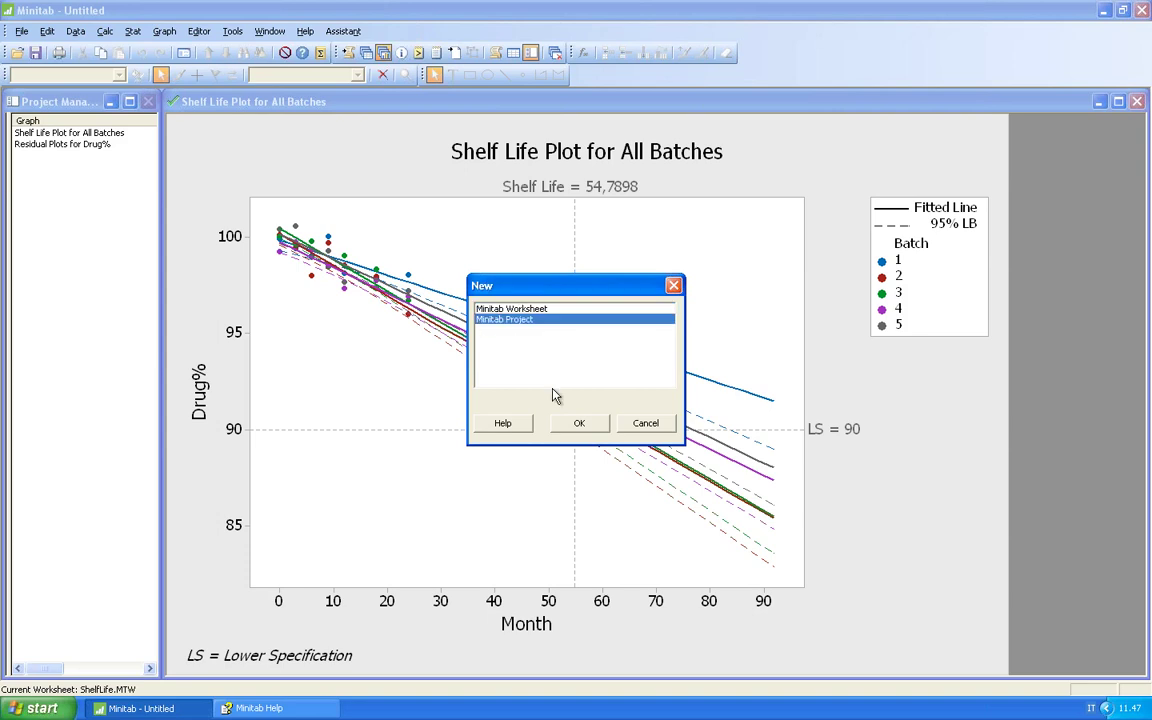
click(579, 423)
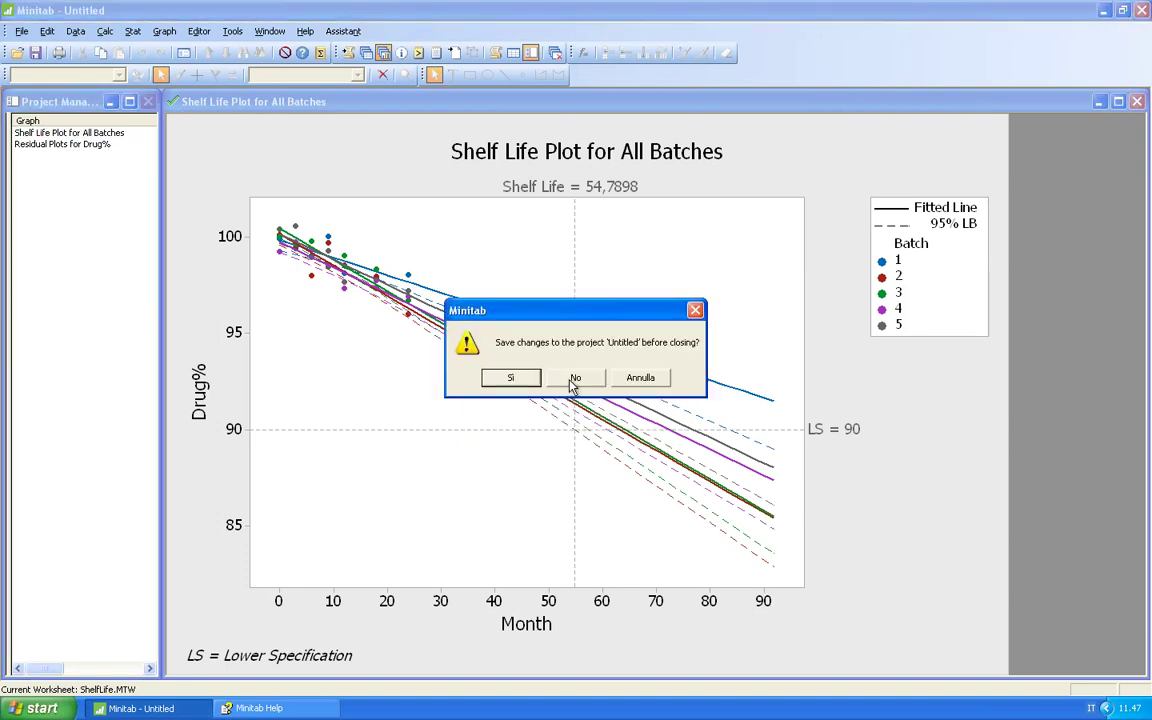
click(574, 379)
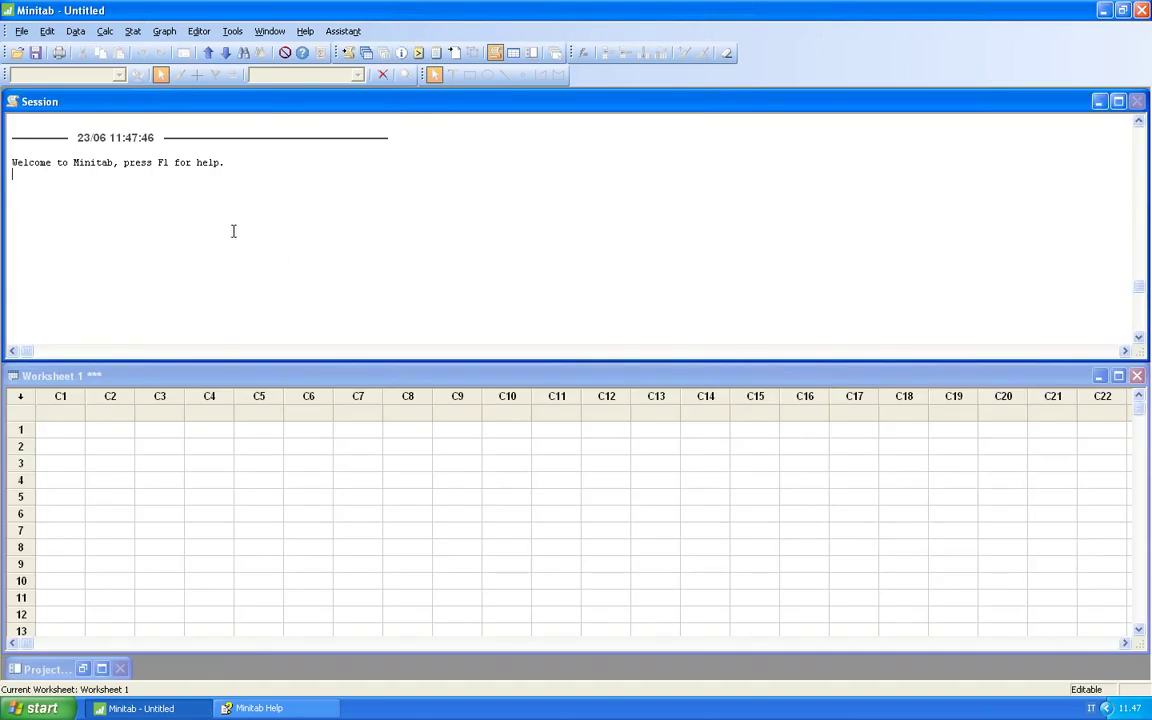
Open the ShelfLifeRandom worksheet from the Minitab Sample Data folder
click(22, 32)
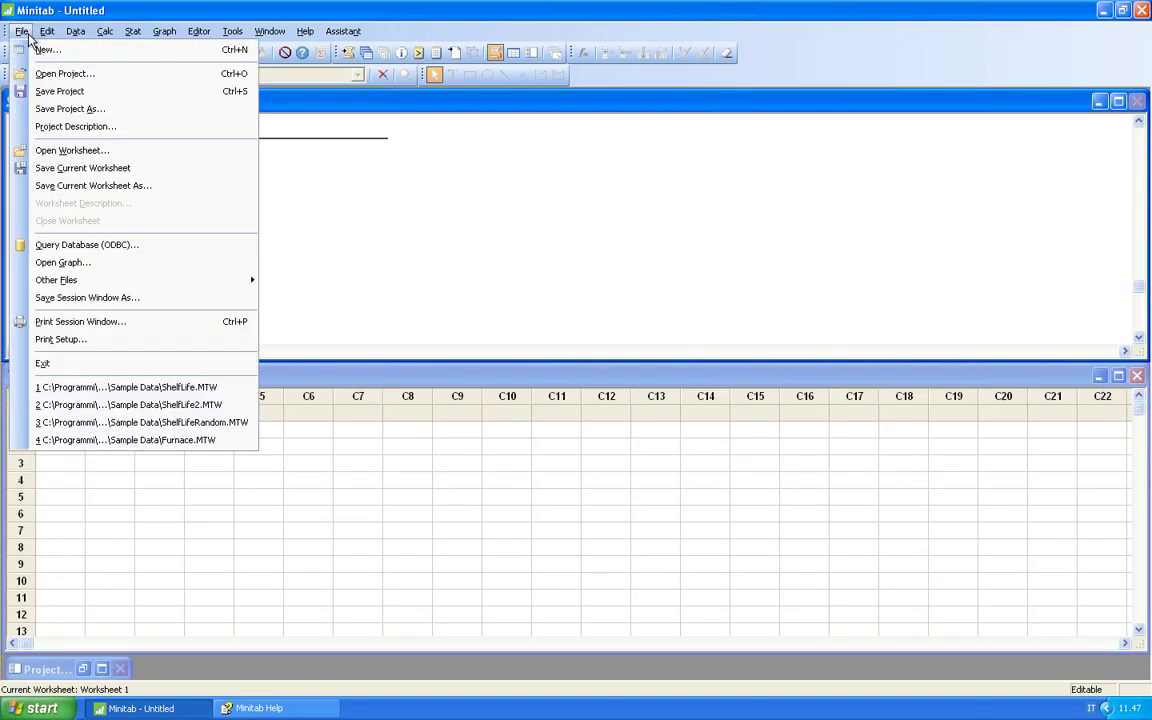
click(62, 151)
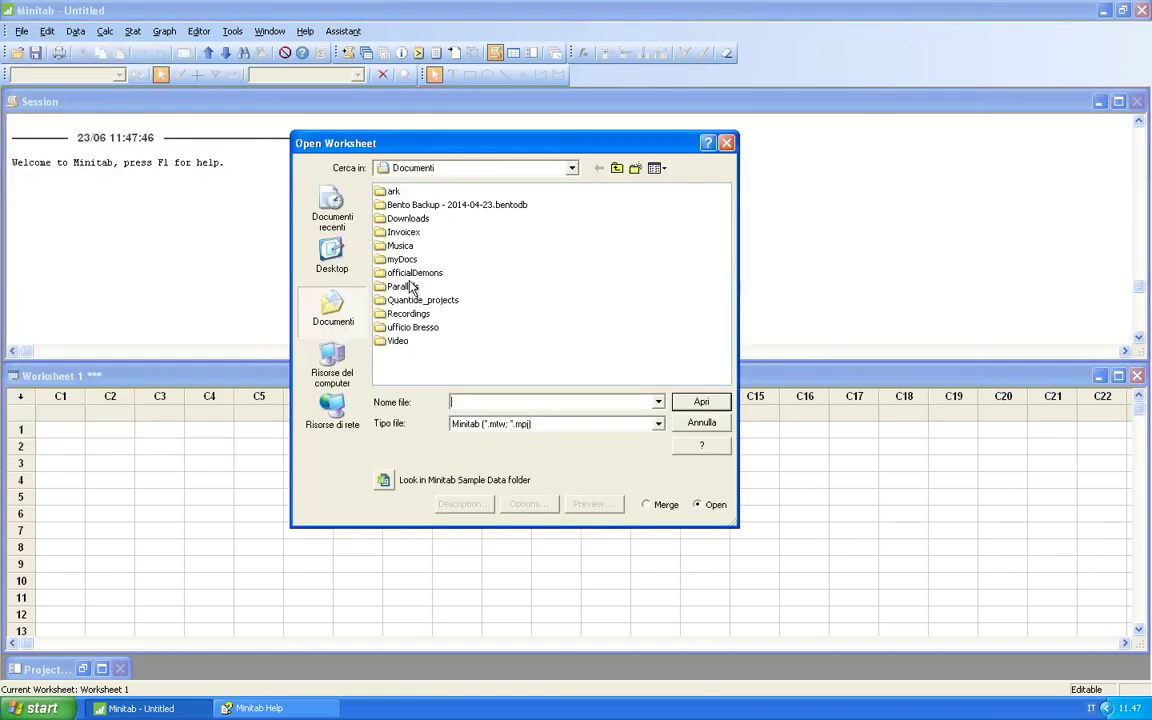
click(389, 486)
drag(401, 382, 632, 393)
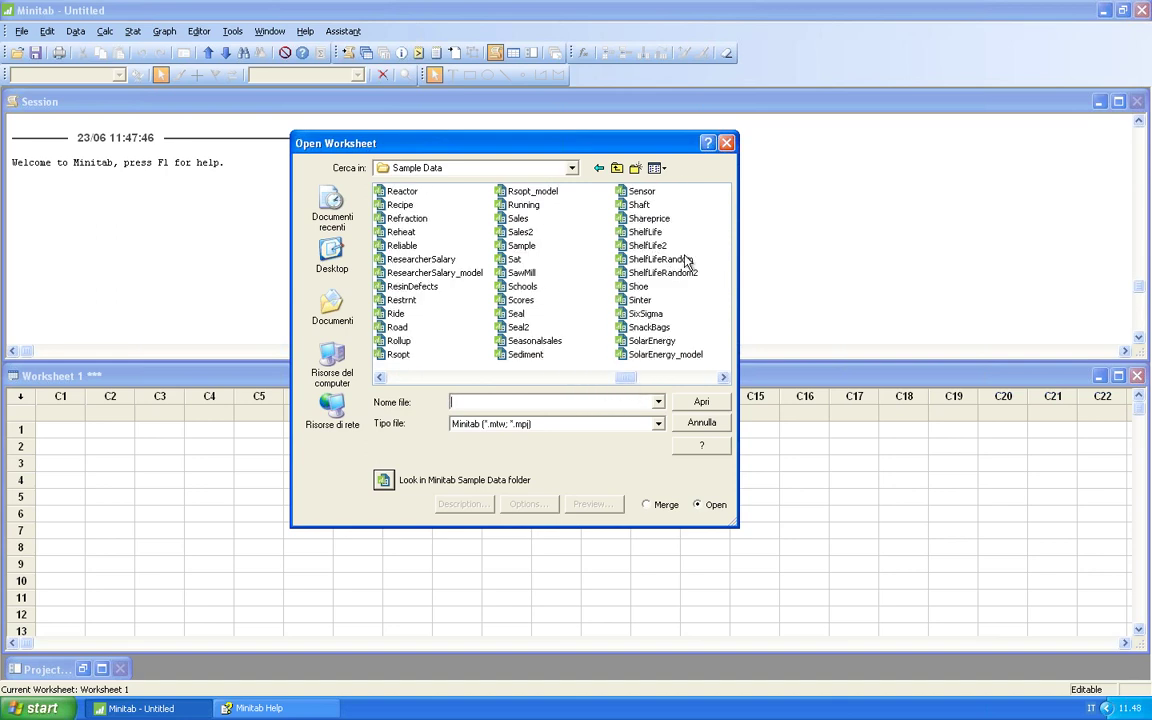
click(694, 262)
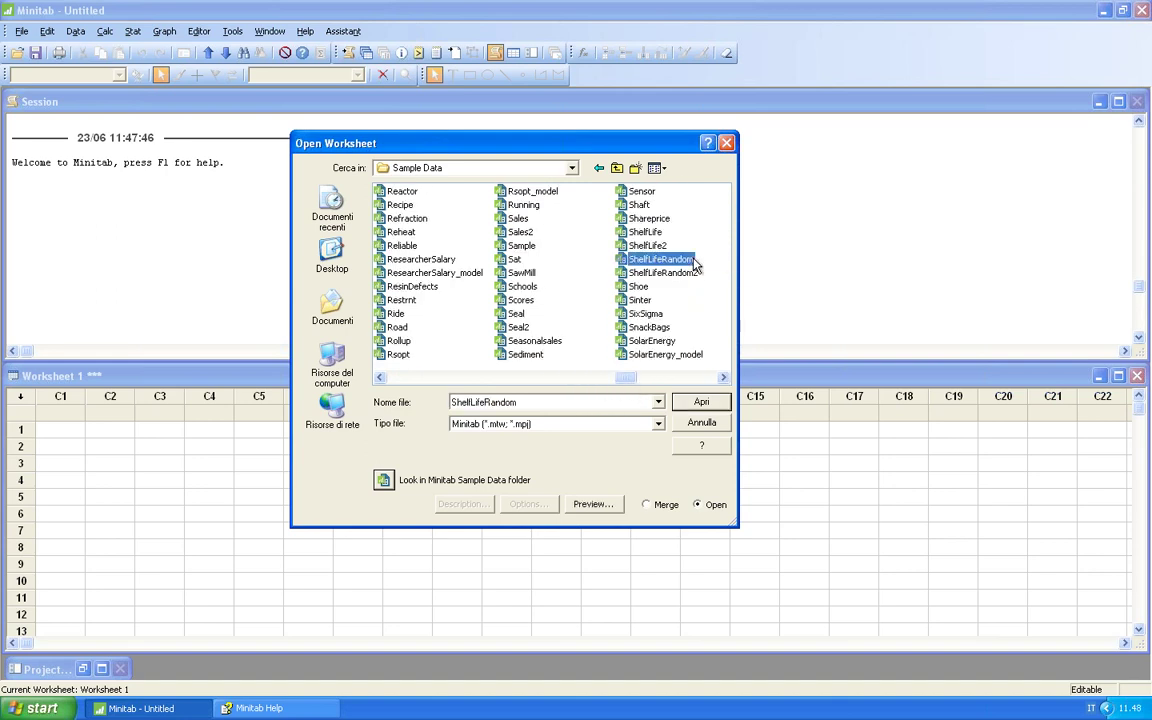
click(701, 402)
Show the column information beside the ShelfLifeRandom worksheet and review the Month, Batch and Drug% data through the last row
click(406, 52)
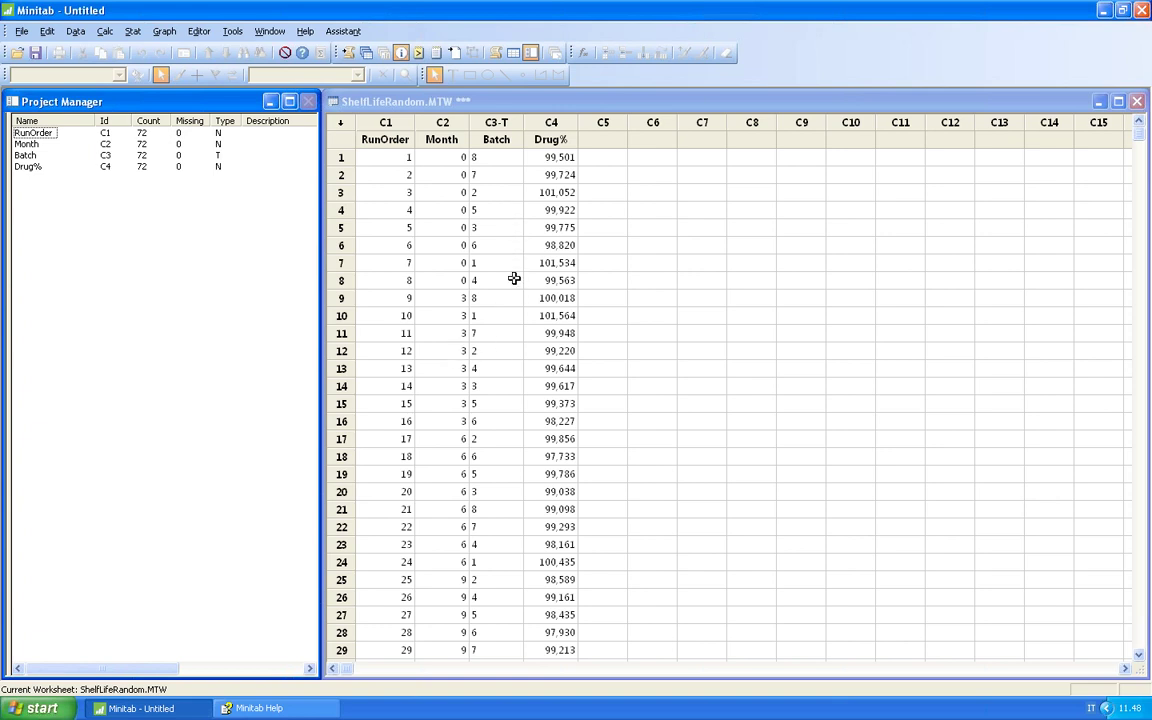
click(682, 317)
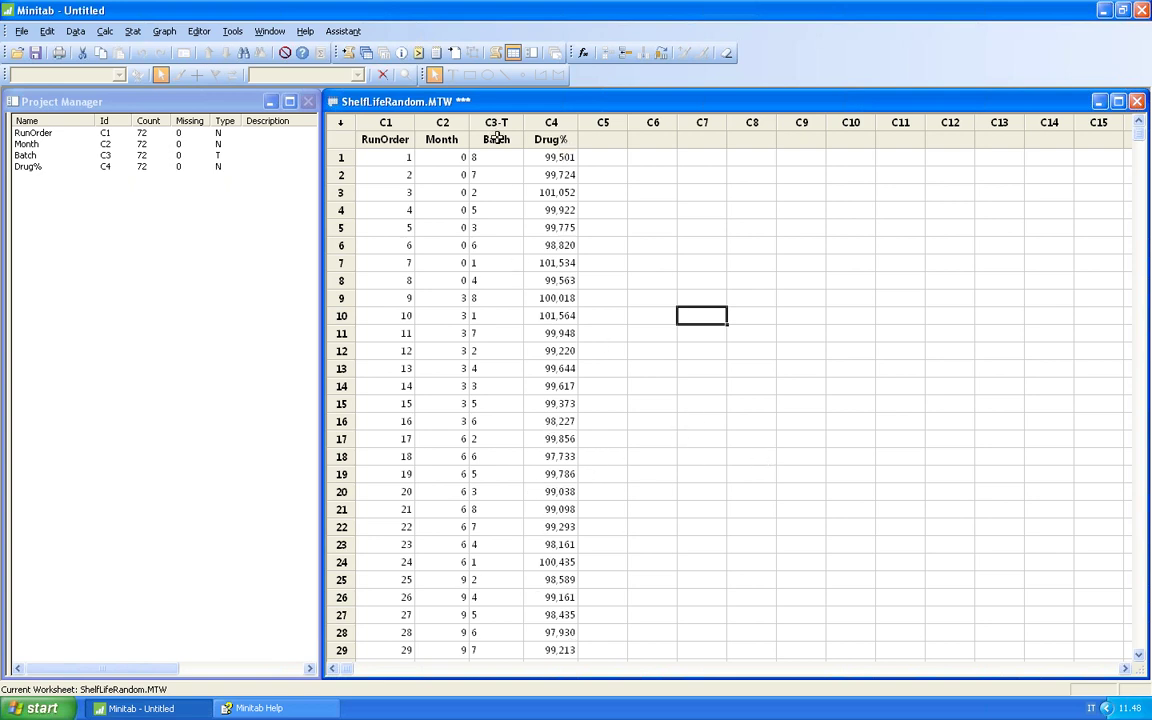
click(447, 250)
scroll(450, 296, down, 8)
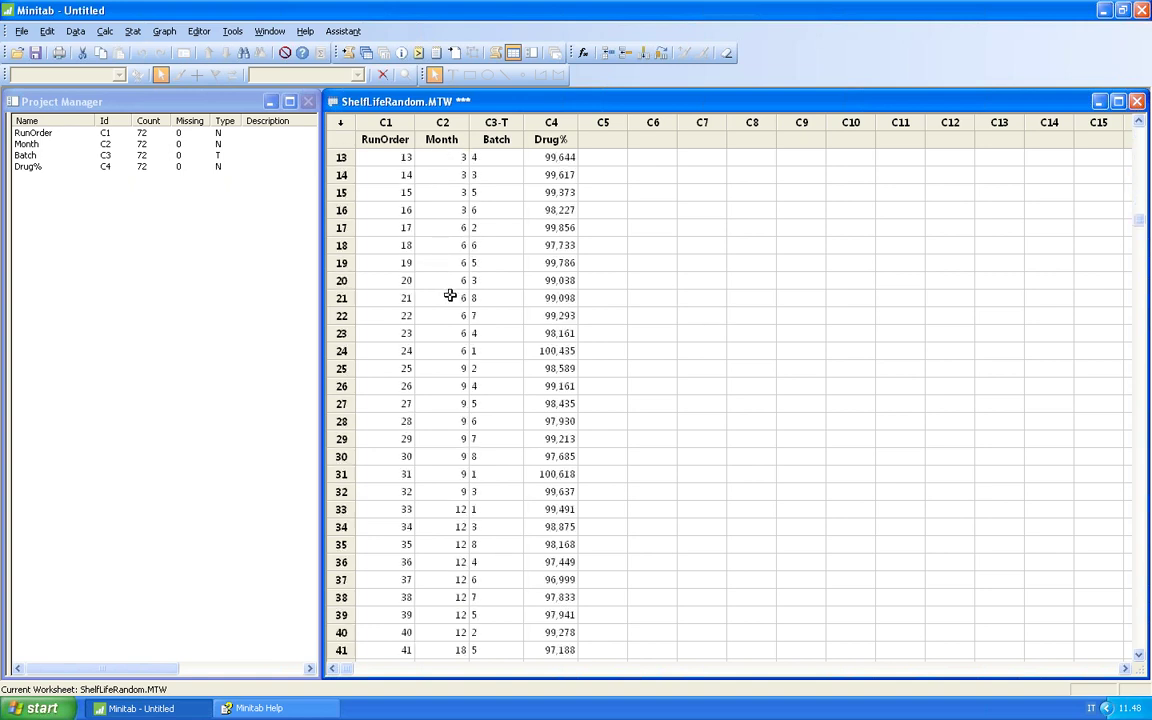
scroll(450, 296, down, 8)
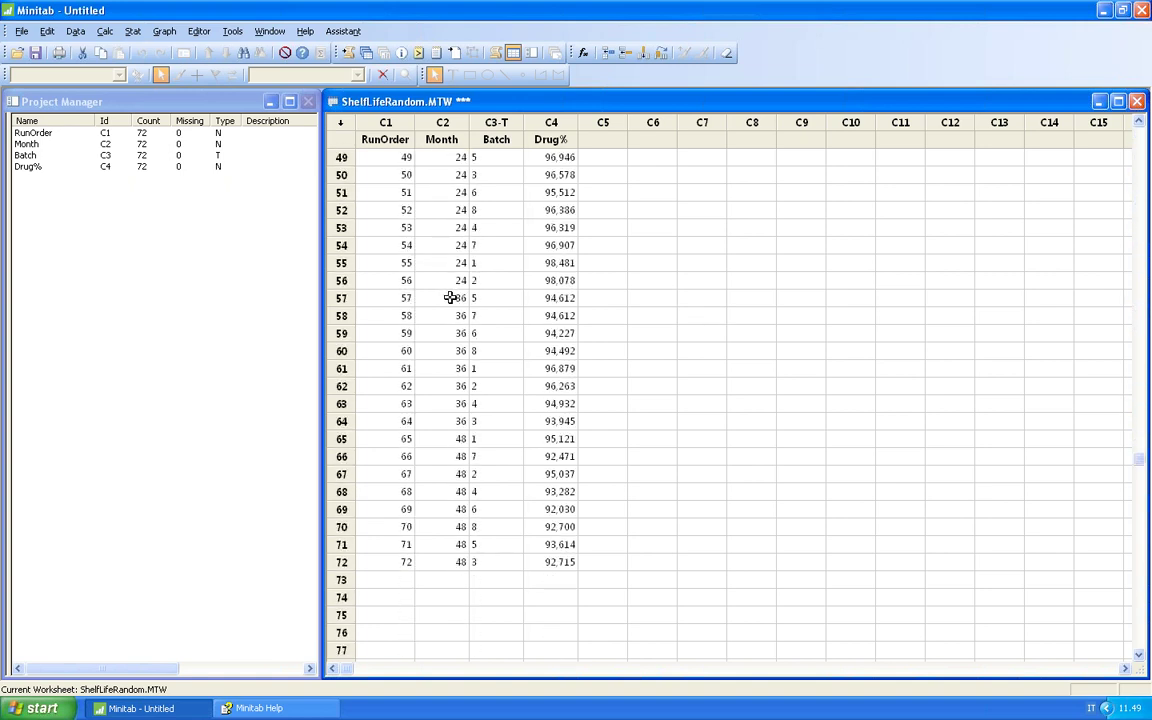
scroll(450, 297, up, 16)
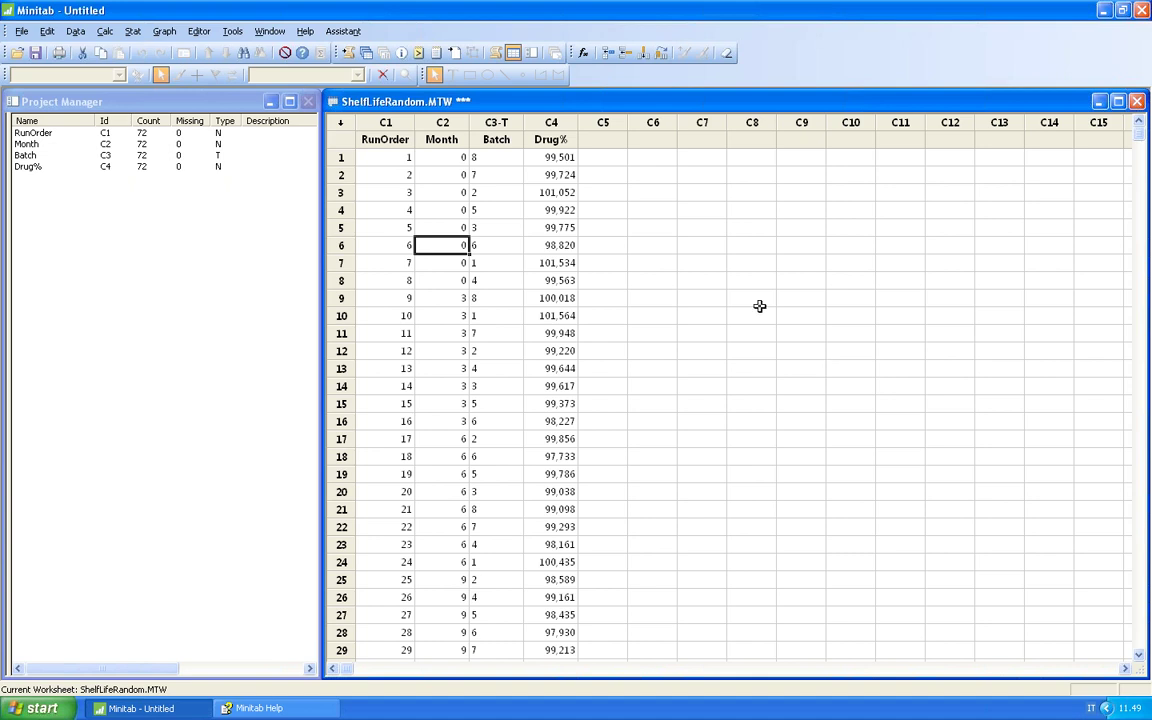
Set up a stability study with response Drug%, time Month, batch Batch and a lower spec of 90
click(140, 32)
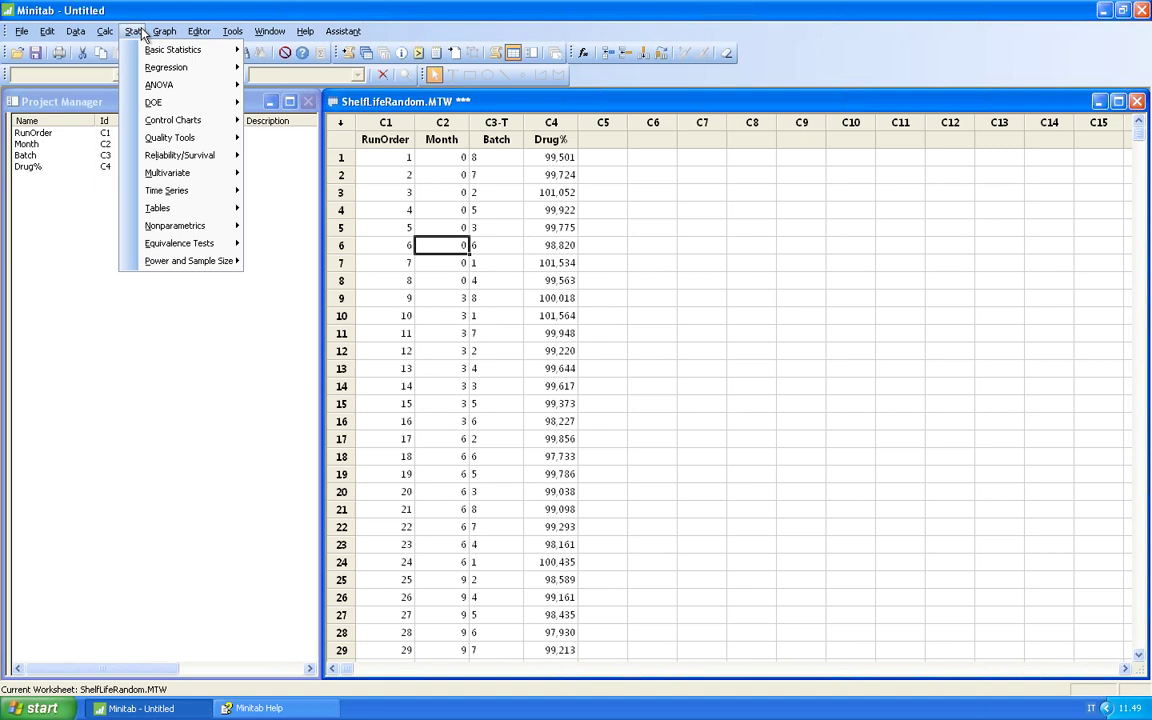
mouse_move(146, 66)
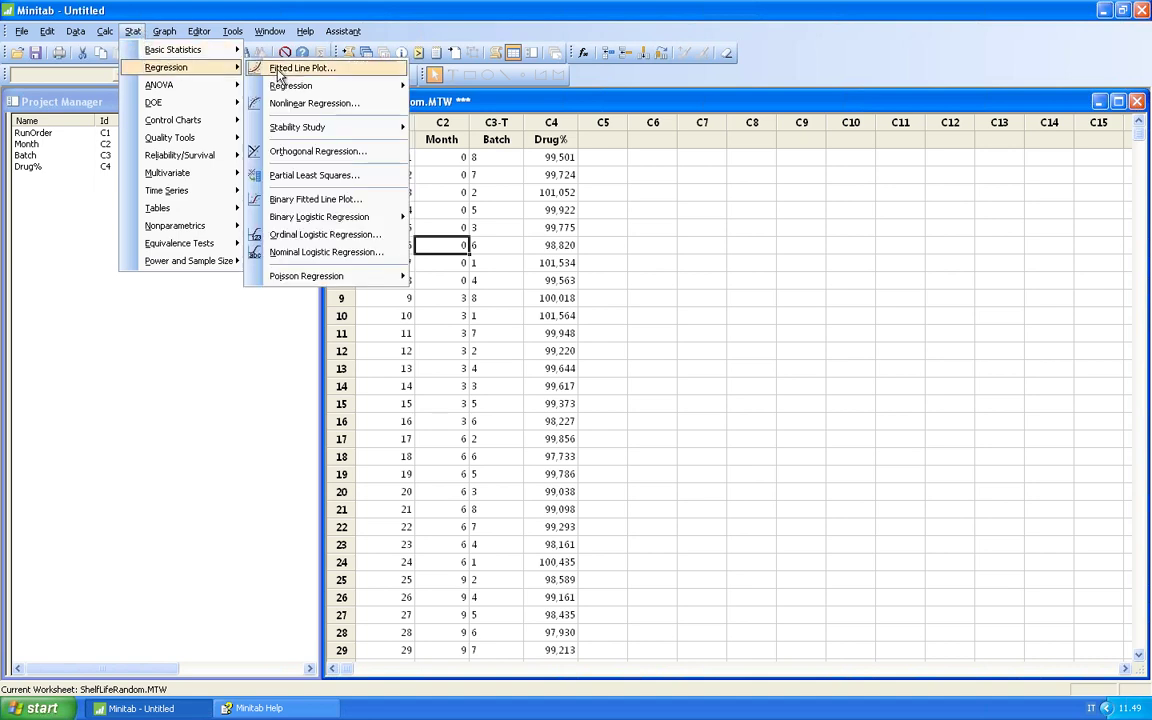
mouse_move(293, 133)
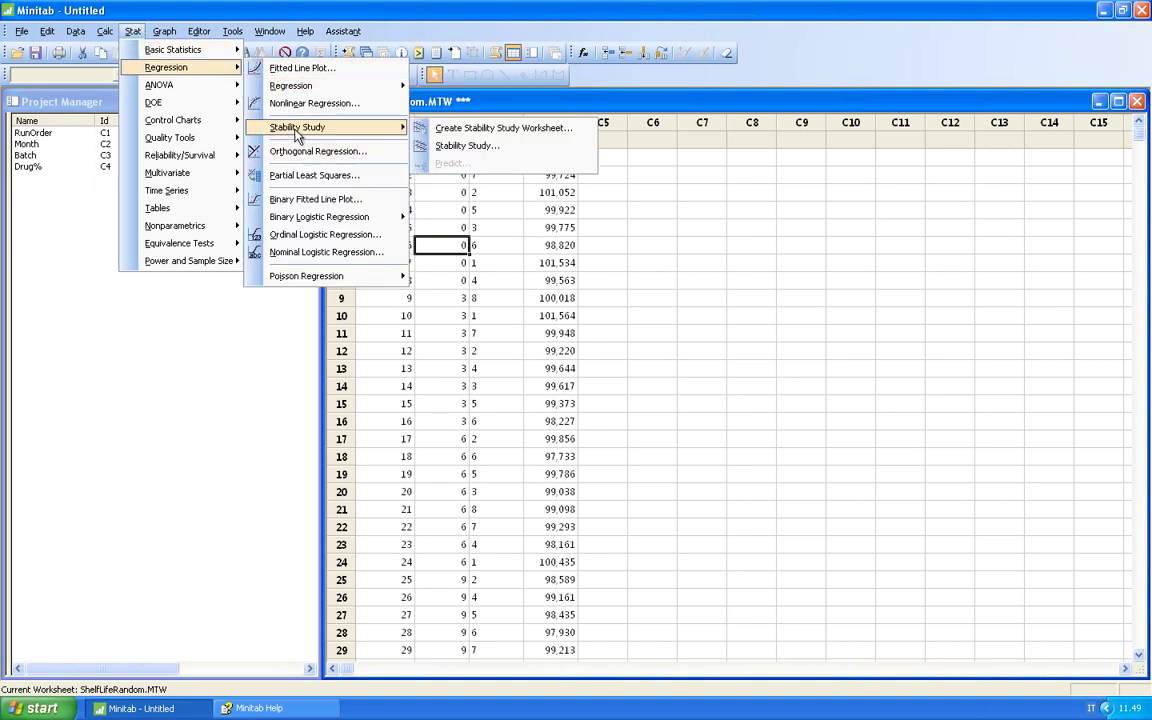
click(468, 146)
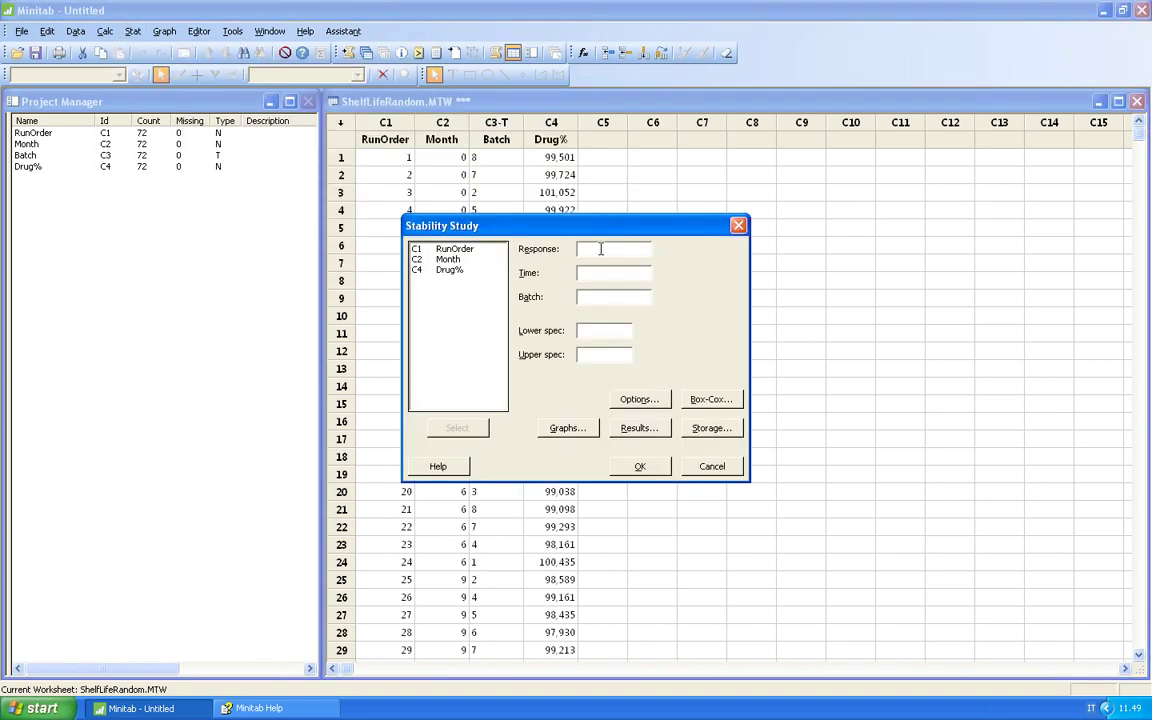
double_click(448, 271)
double_click(457, 261)
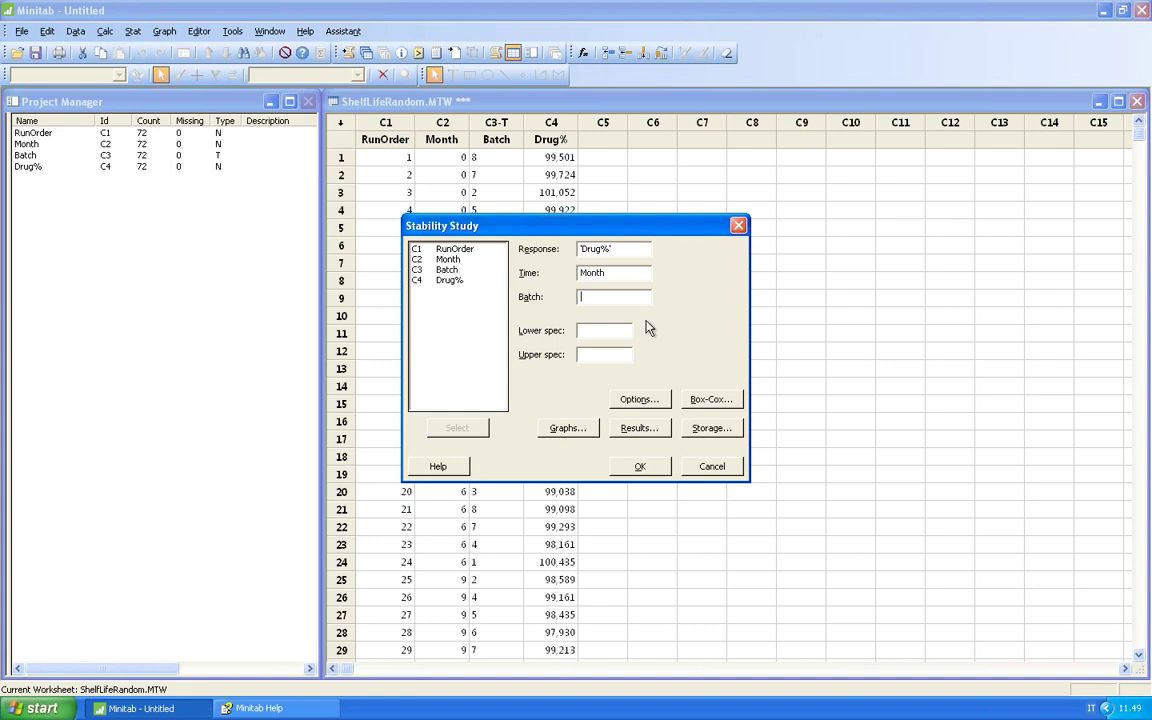
click(452, 271)
double_click(453, 270)
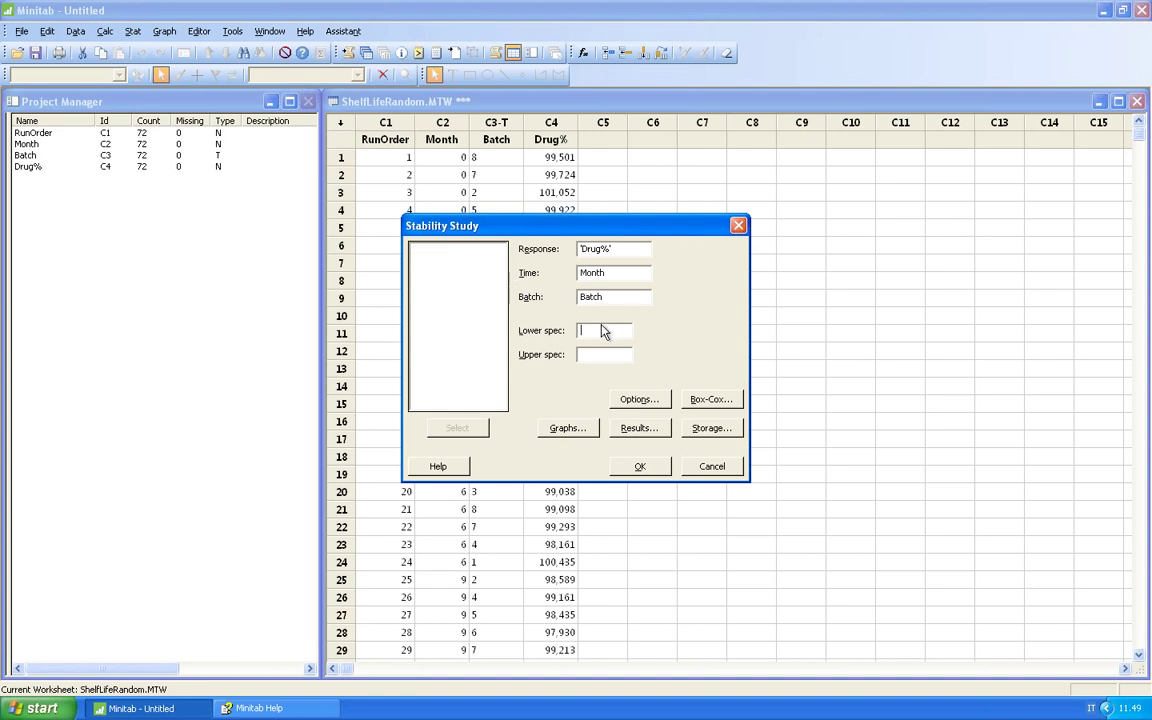
click(600, 329)
text(90)
Set batch as a random factor in the stability study options, keeping the default percent, confidence level and alpha
click(636, 399)
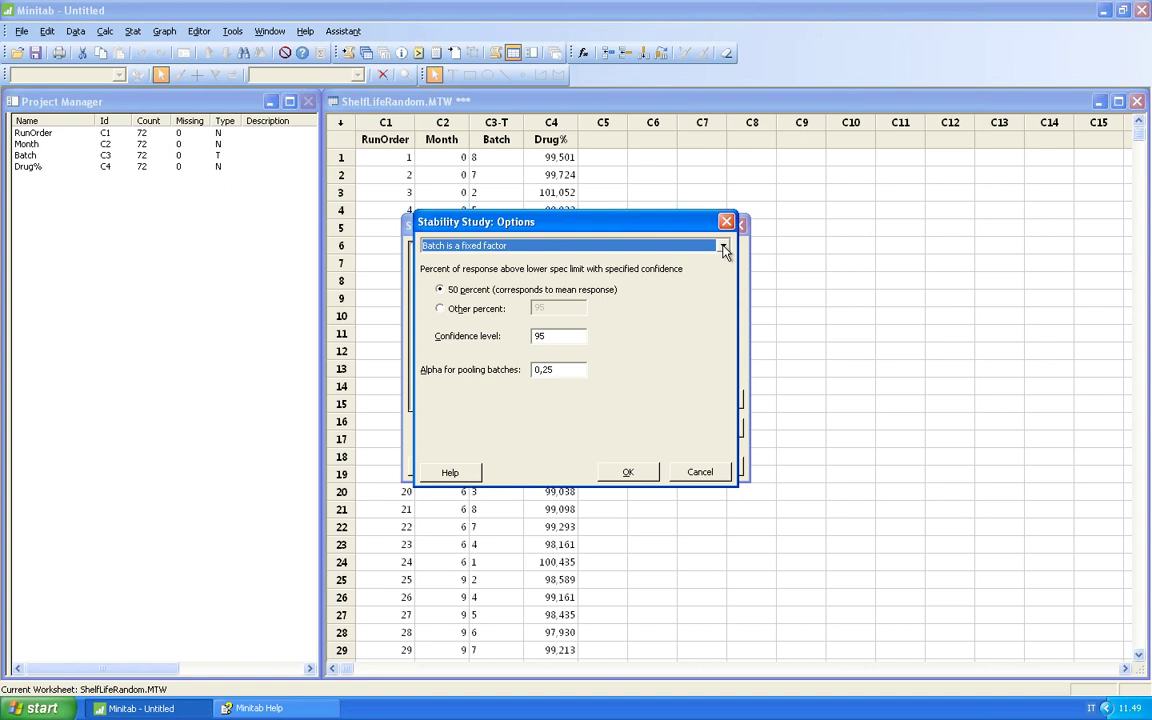
click(723, 246)
click(703, 270)
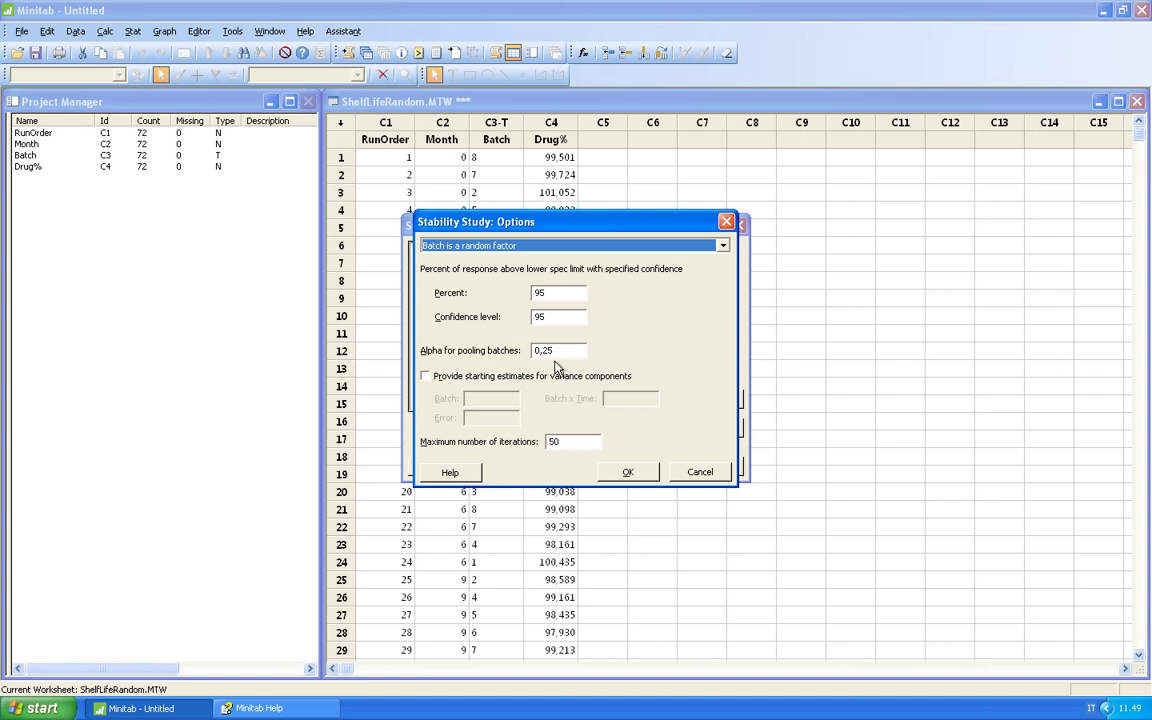
click(627, 472)
Request four-in-one residual plots with marginal regular residuals alongside the shelf life plot, and run the stability study
click(563, 429)
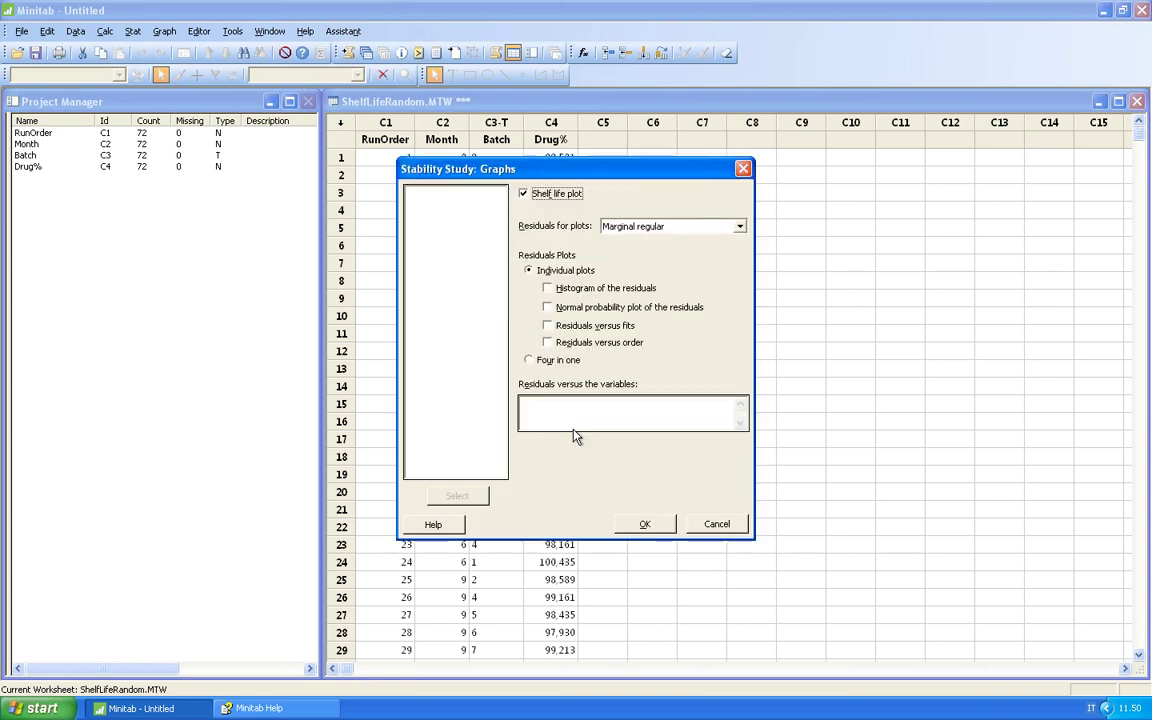
click(530, 360)
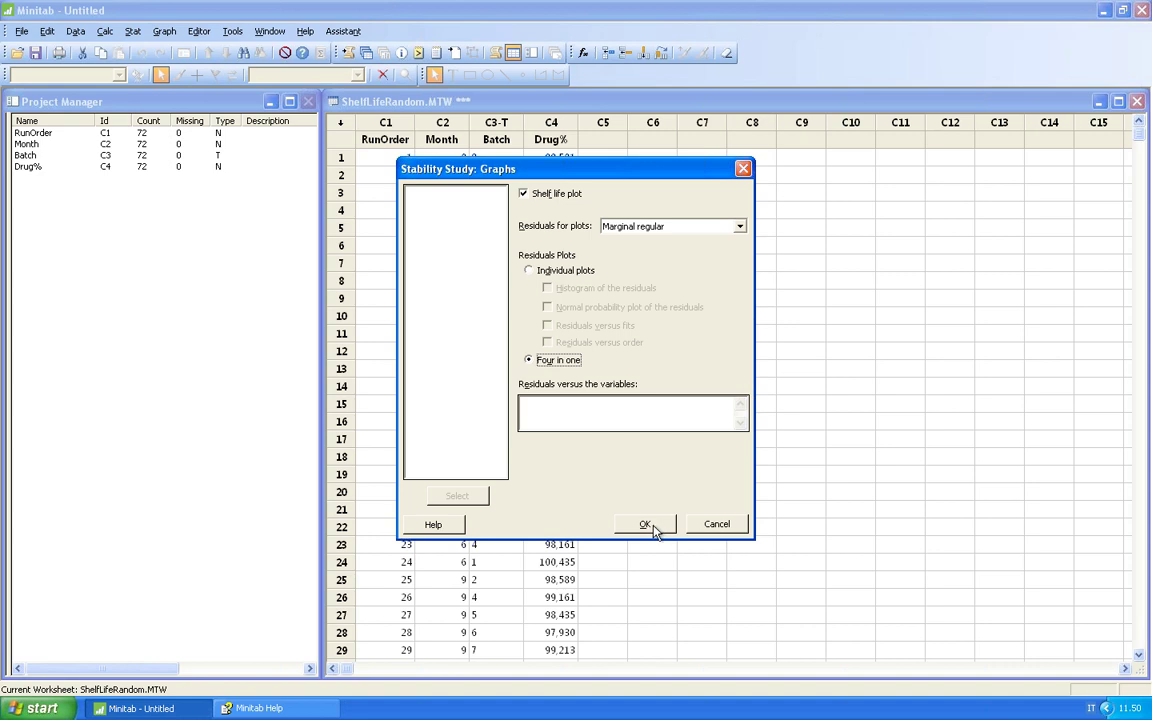
click(740, 227)
click(632, 241)
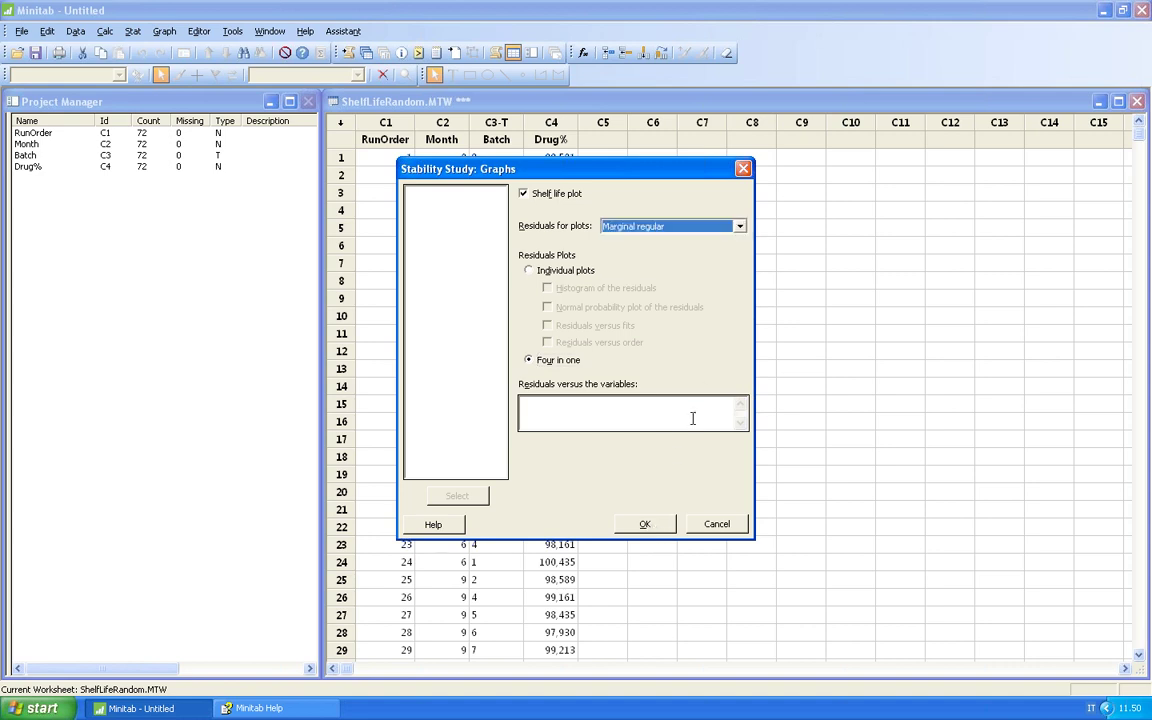
click(644, 524)
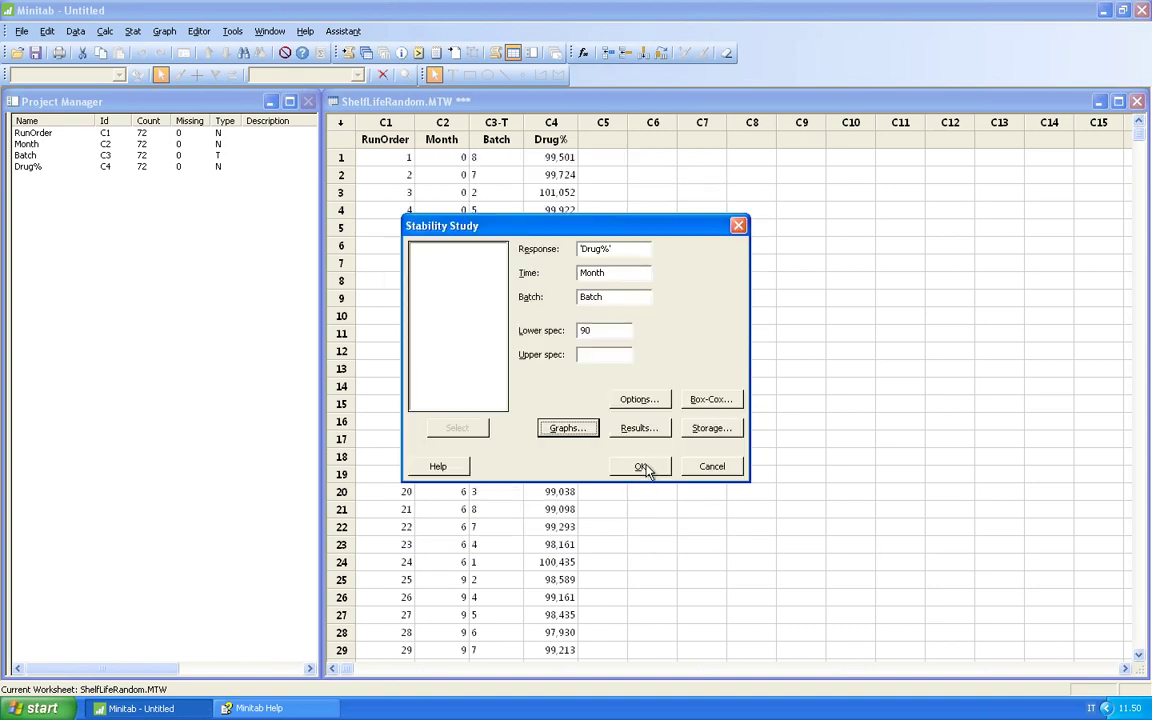
click(647, 467)
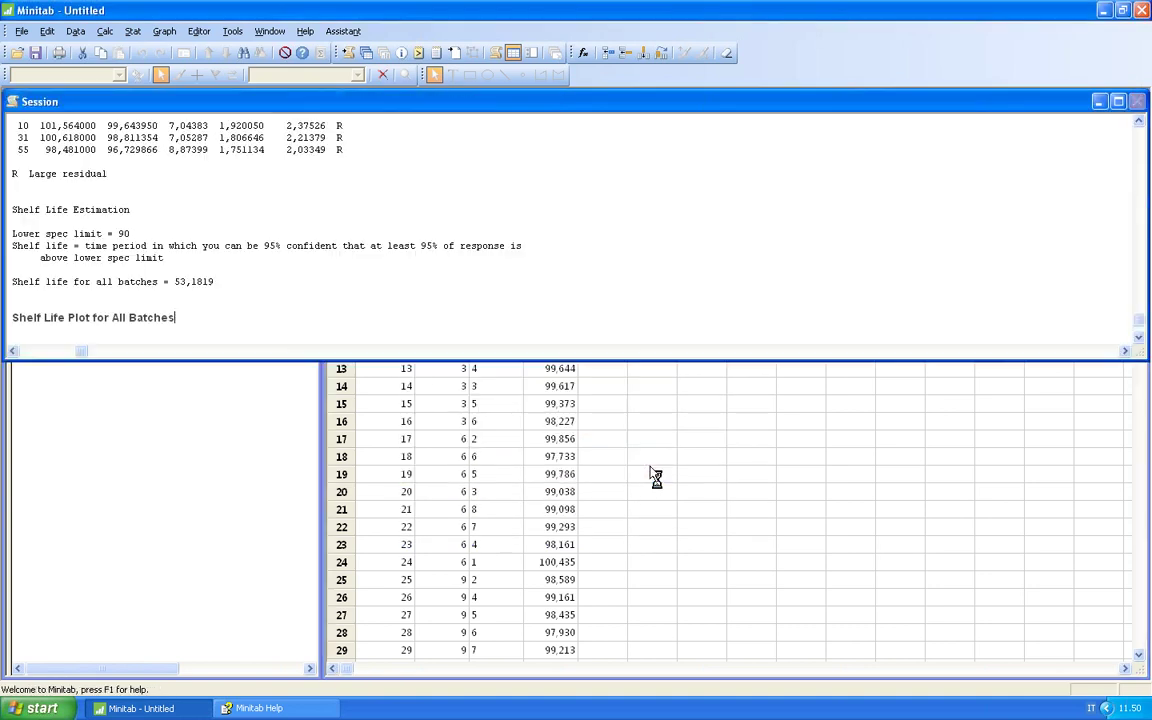
Maximize the session output and examine the study's factor information and model selection from the beginning
click(360, 267)
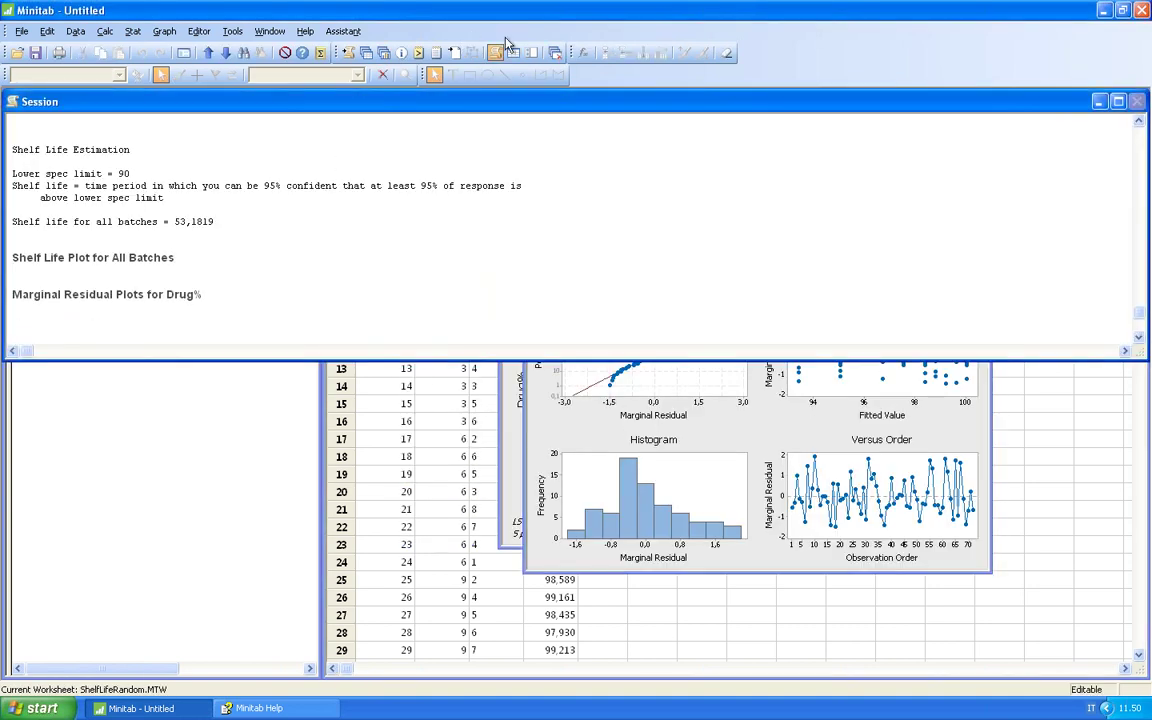
click(1118, 101)
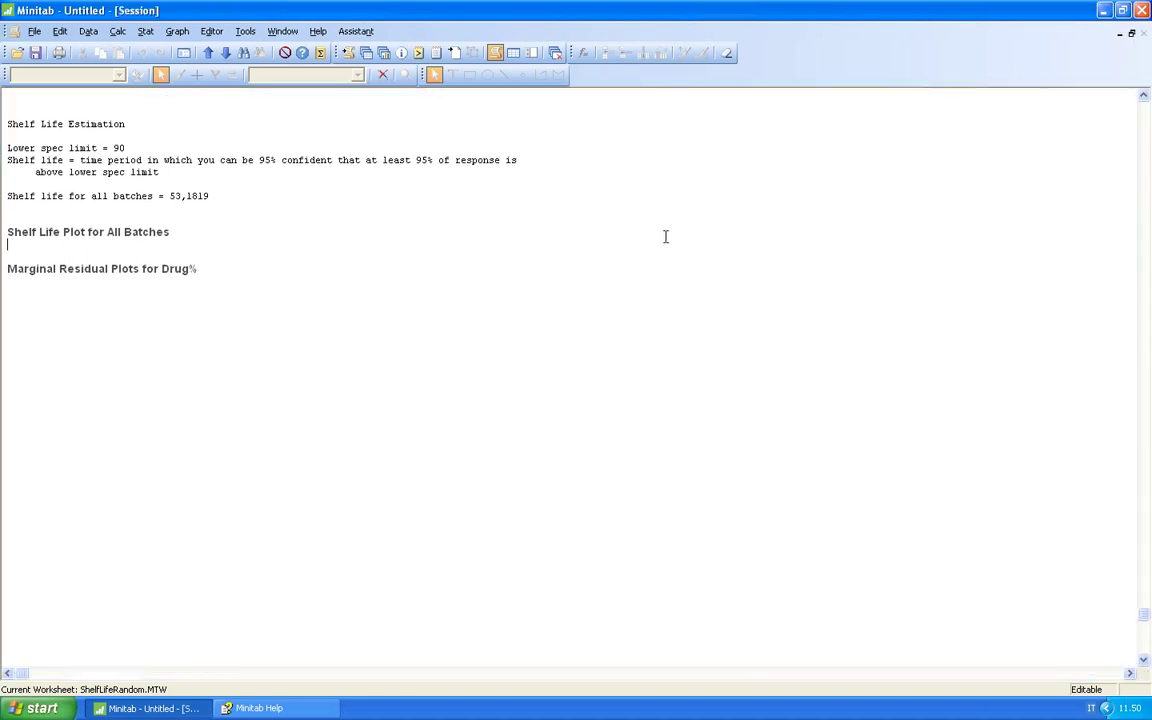
scroll(584, 368, up, 15)
scroll(532, 414, up, 8)
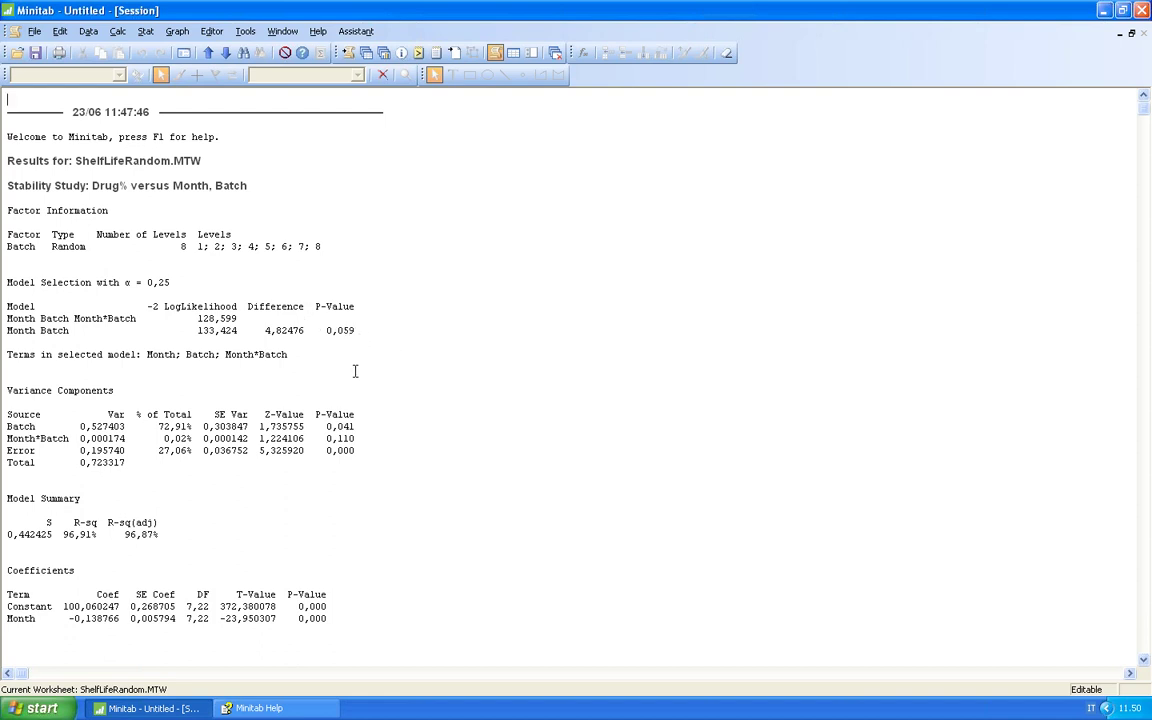
Examine the variance components, model summary, coefficients and random effect predictions in the stability study output
click(542, 389)
scroll(540, 388, down, 5)
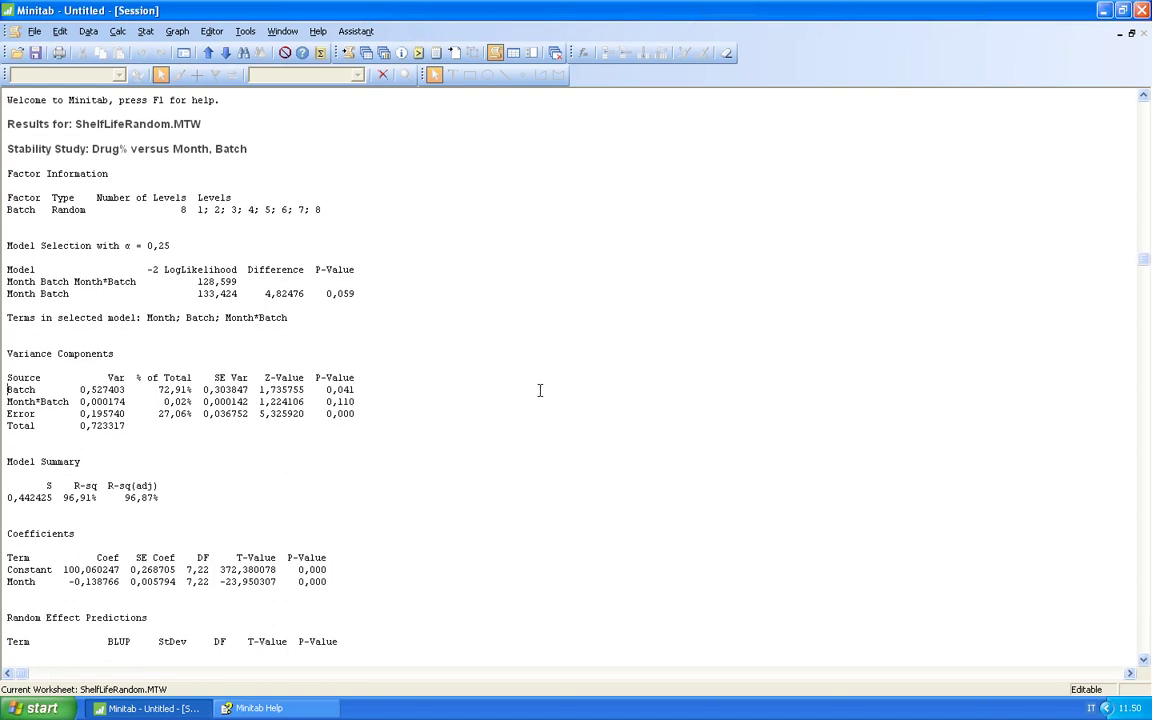
scroll(452, 427, down, 7)
scroll(452, 427, up, 8)
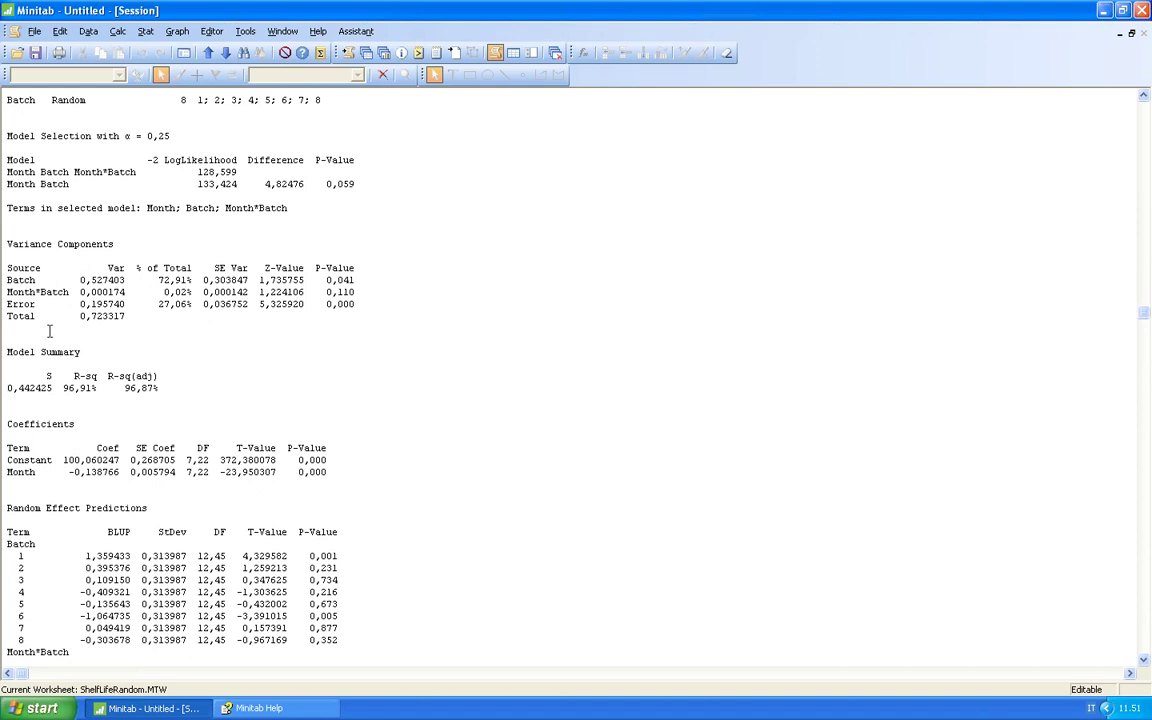
scroll(150, 377, down, 2)
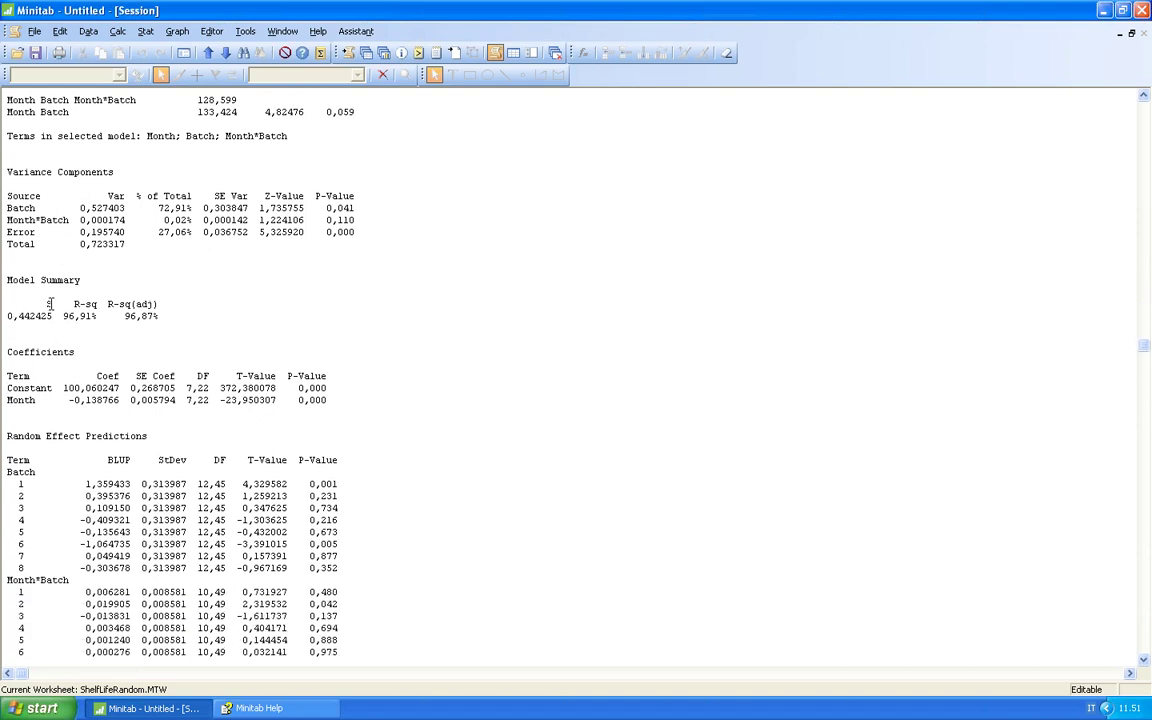
scroll(60, 277, down, 2)
scroll(66, 308, down, 1)
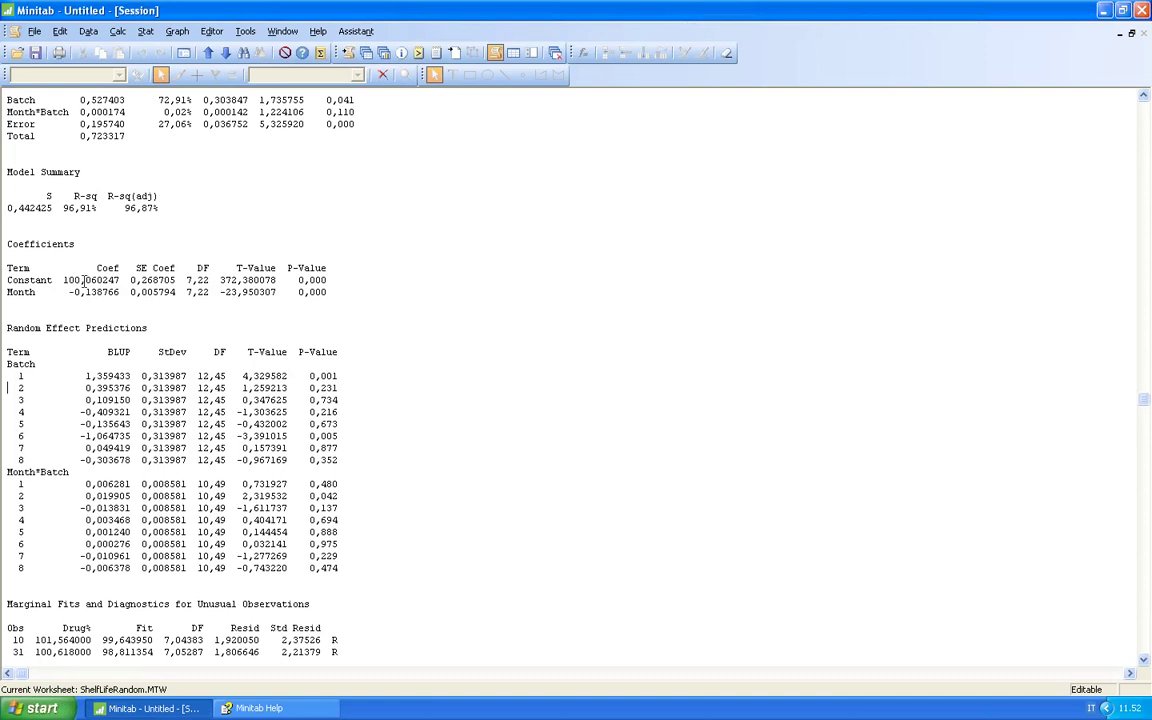
Examine the Batch and Month*Batch random effect predictions and compare them with the model selection and variance components tables
click(455, 405)
scroll(455, 405, down, 2)
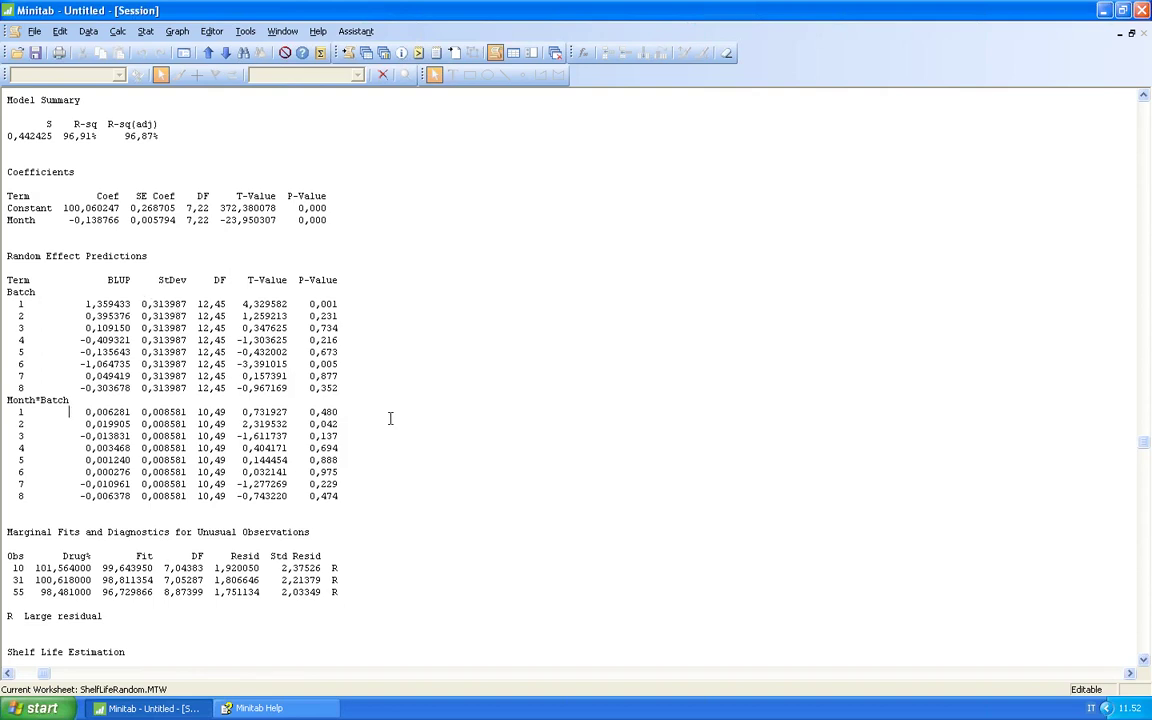
key(Down)
key(Down)
key(Down)
key(Down)
key(Down)
key(Down)
key(Down)
key(Down)
key(Down)
key(Up)
key(Up)
key(Up)
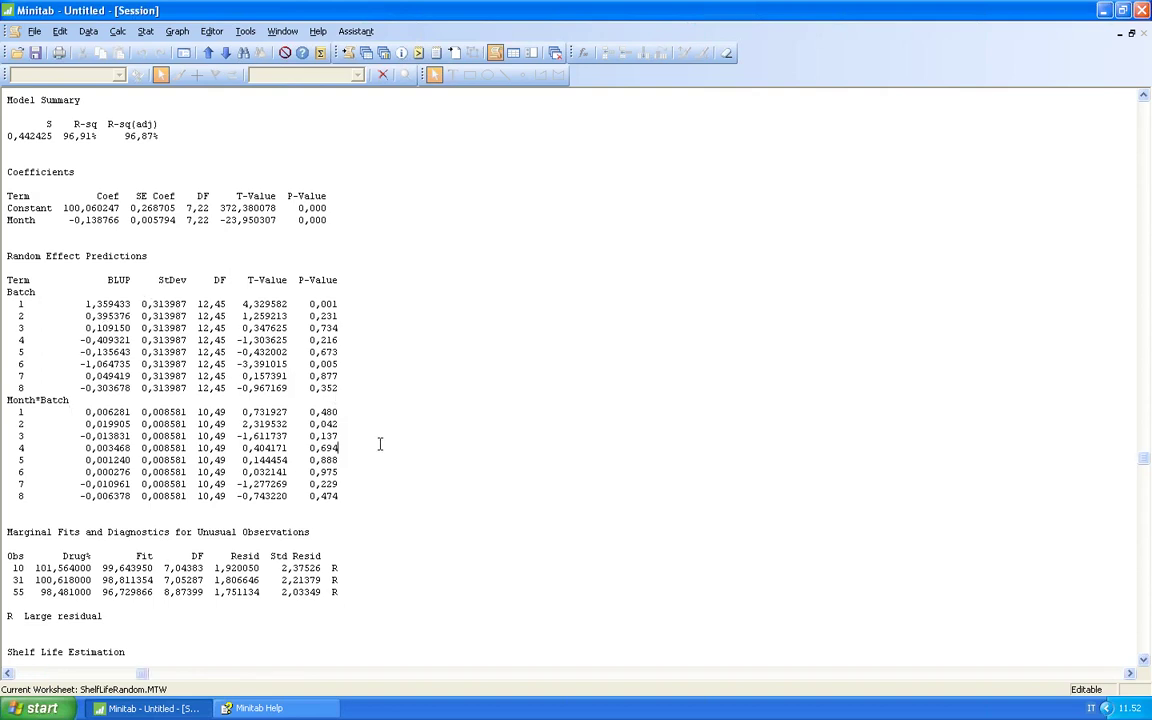
scroll(392, 444, up, 2)
scroll(394, 442, up, 5)
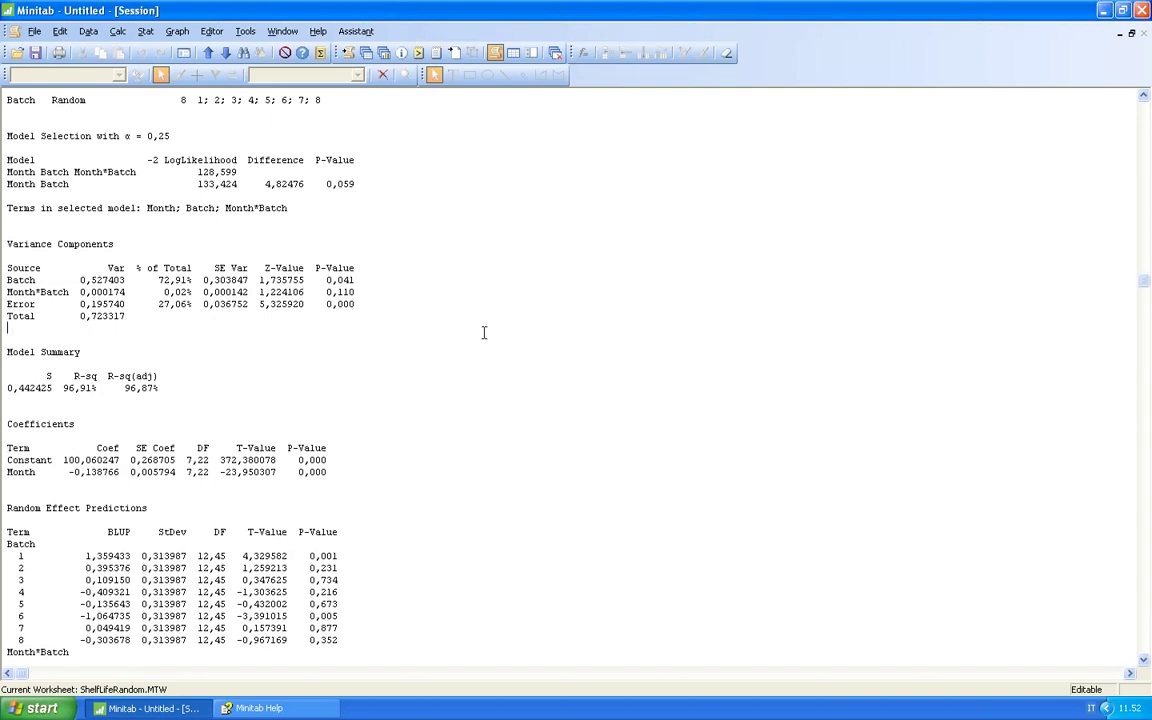
Examine the marginal fits and diagnostics for unusual observations and the shelf life estimation for all batches
scroll(485, 332, down, 11)
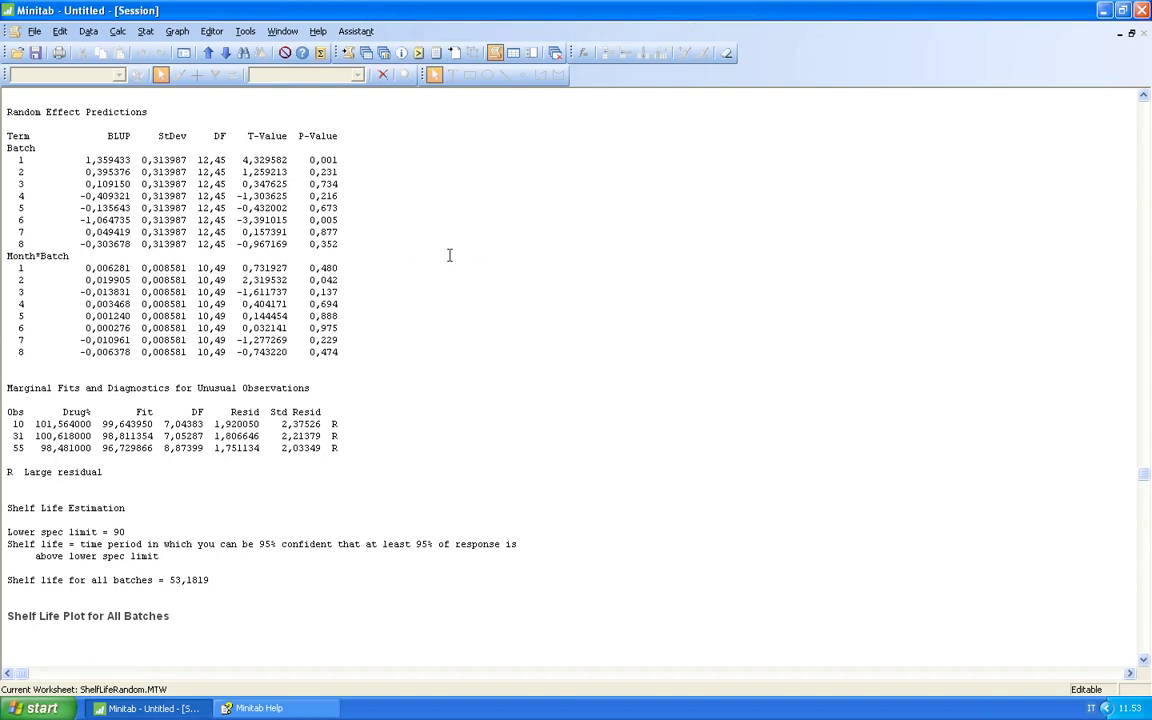
click(488, 328)
scroll(110, 150, up, 2)
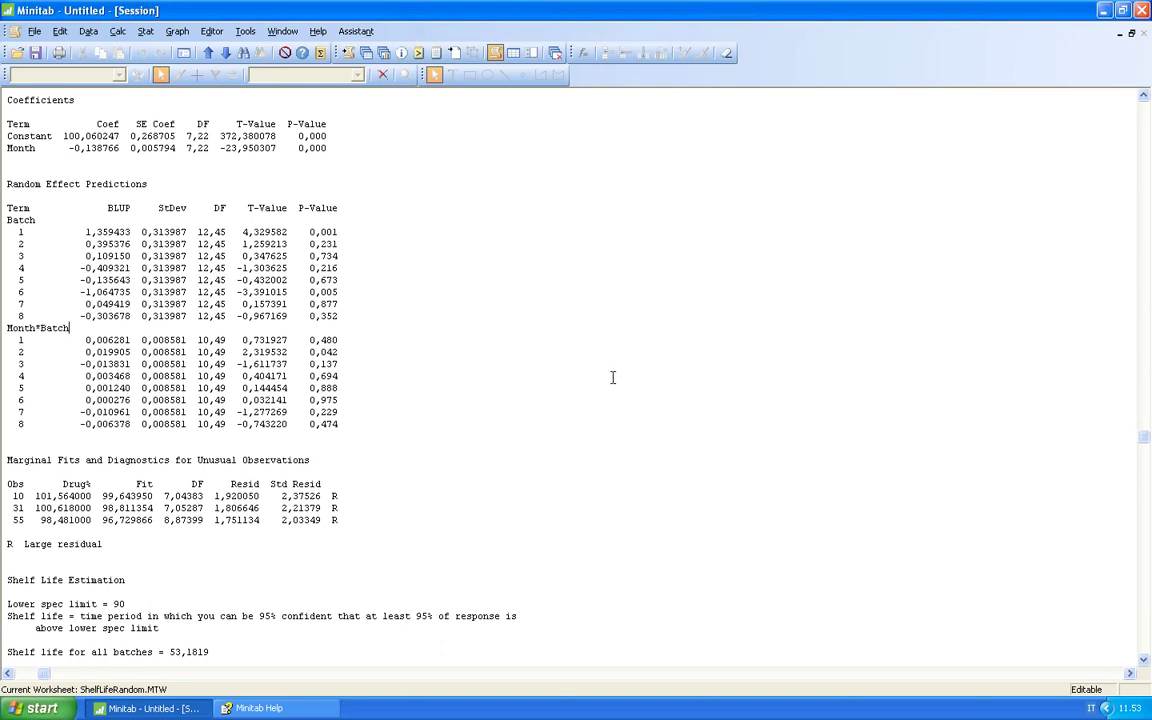
scroll(452, 298, down, 2)
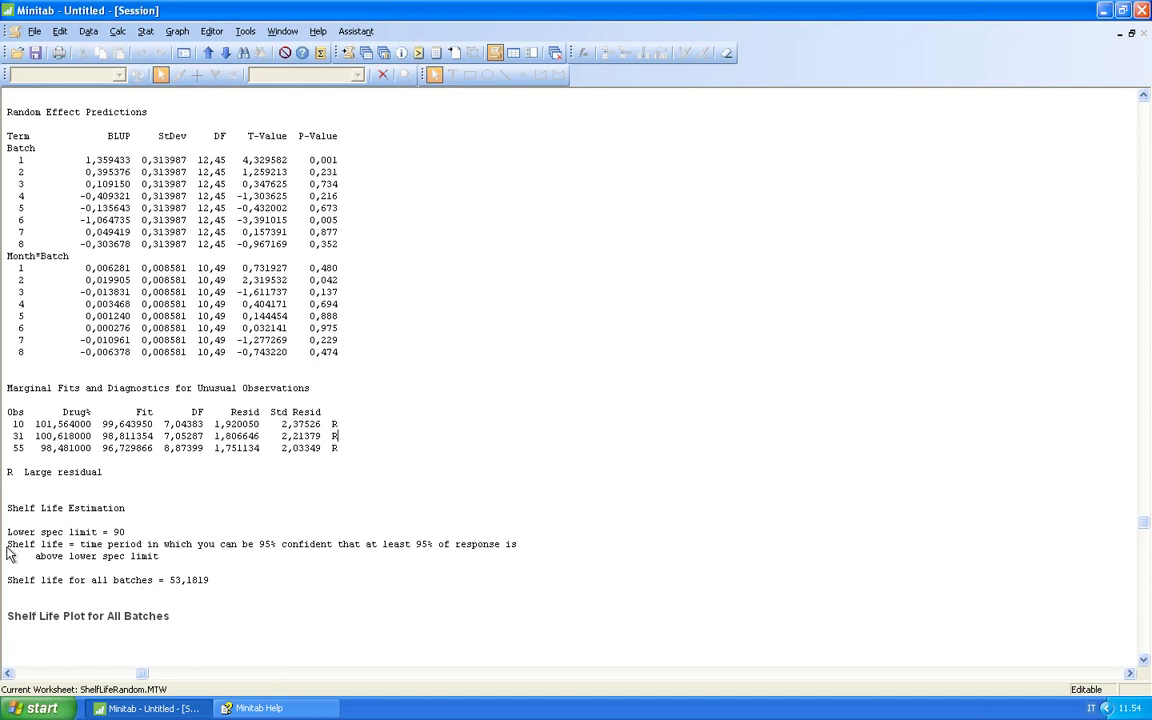
click(609, 506)
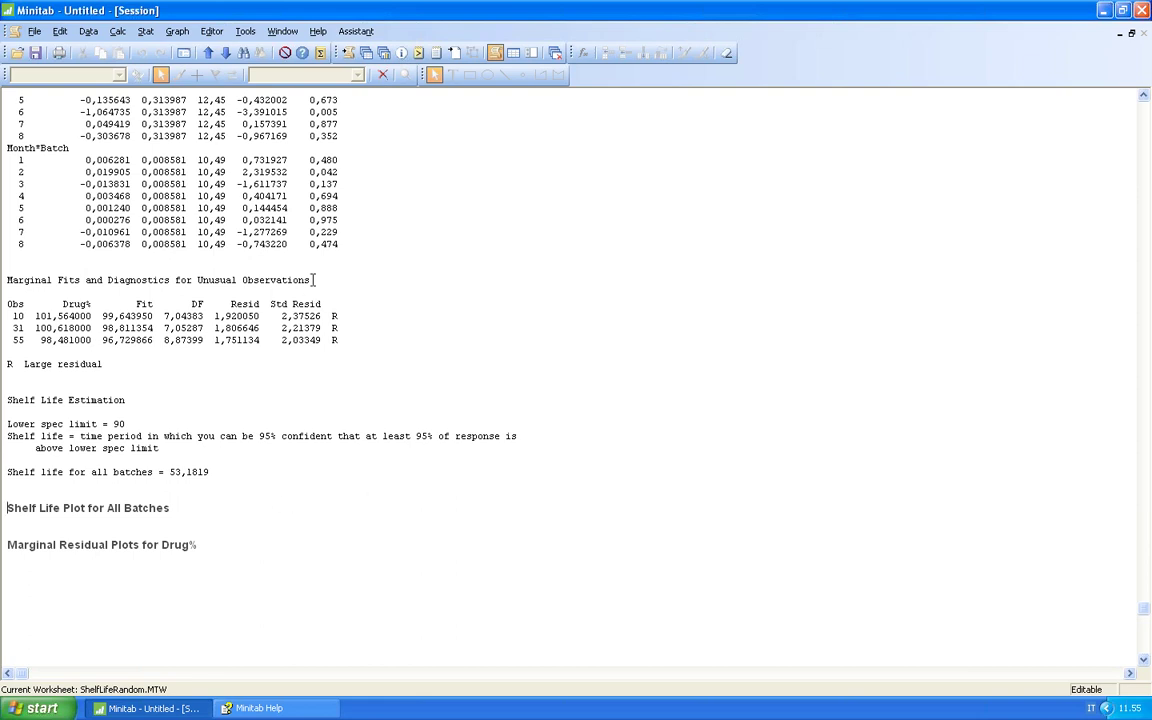
Show the project's graphs and examine the shelf life plot for all batches and the marginal residual plots for Drug%
click(380, 52)
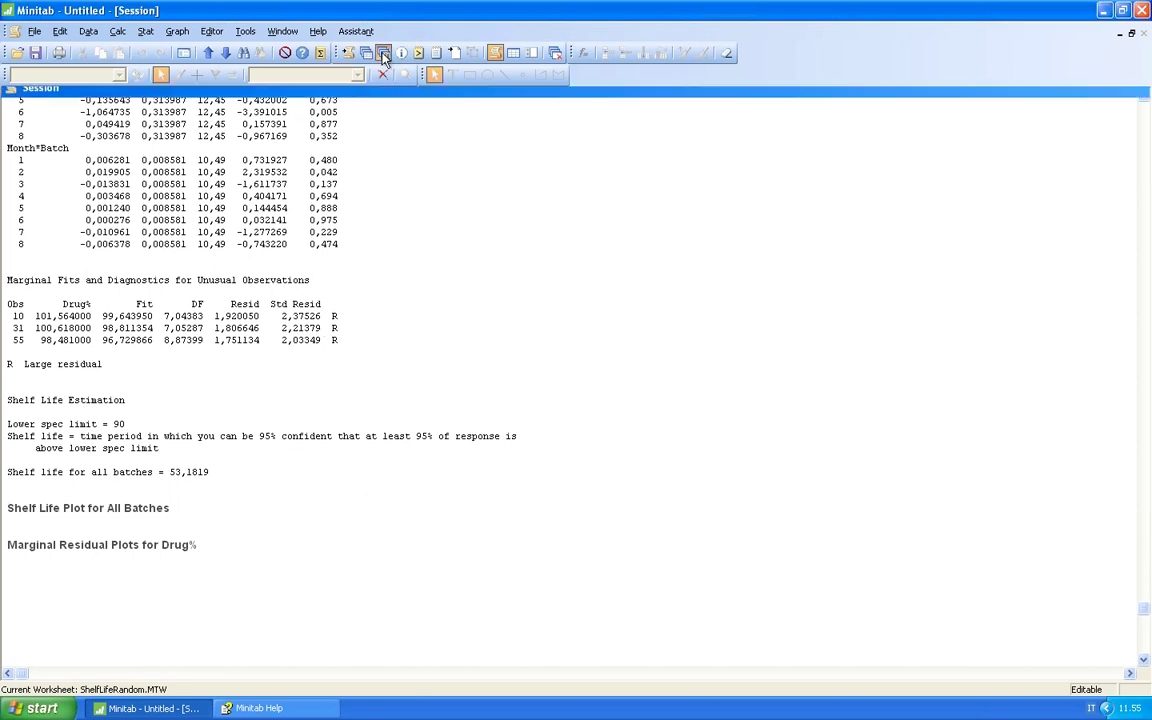
click(33, 134)
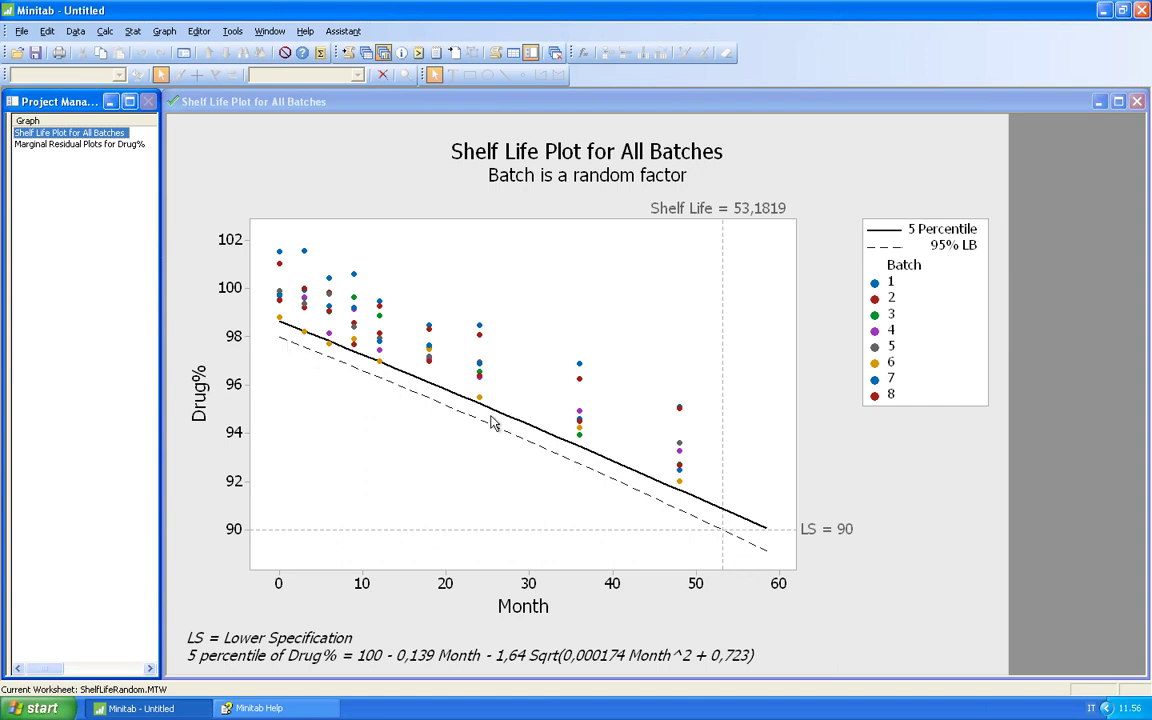
click(725, 537)
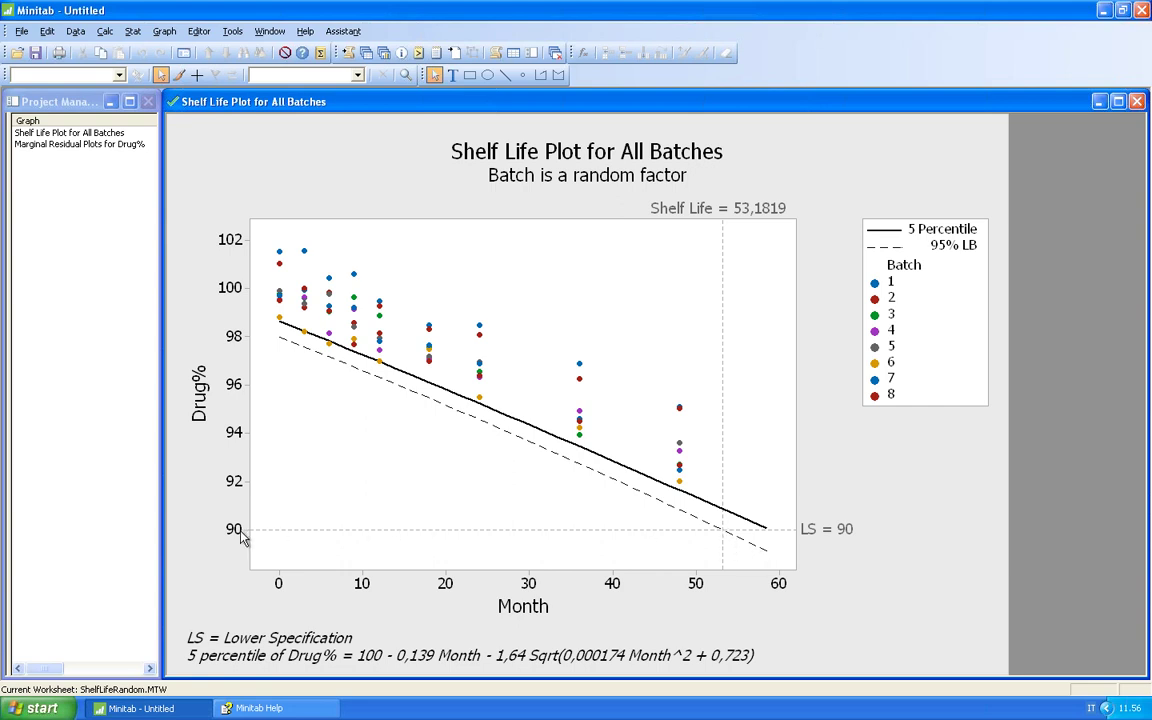
mouse_move(290, 539)
click(47, 144)
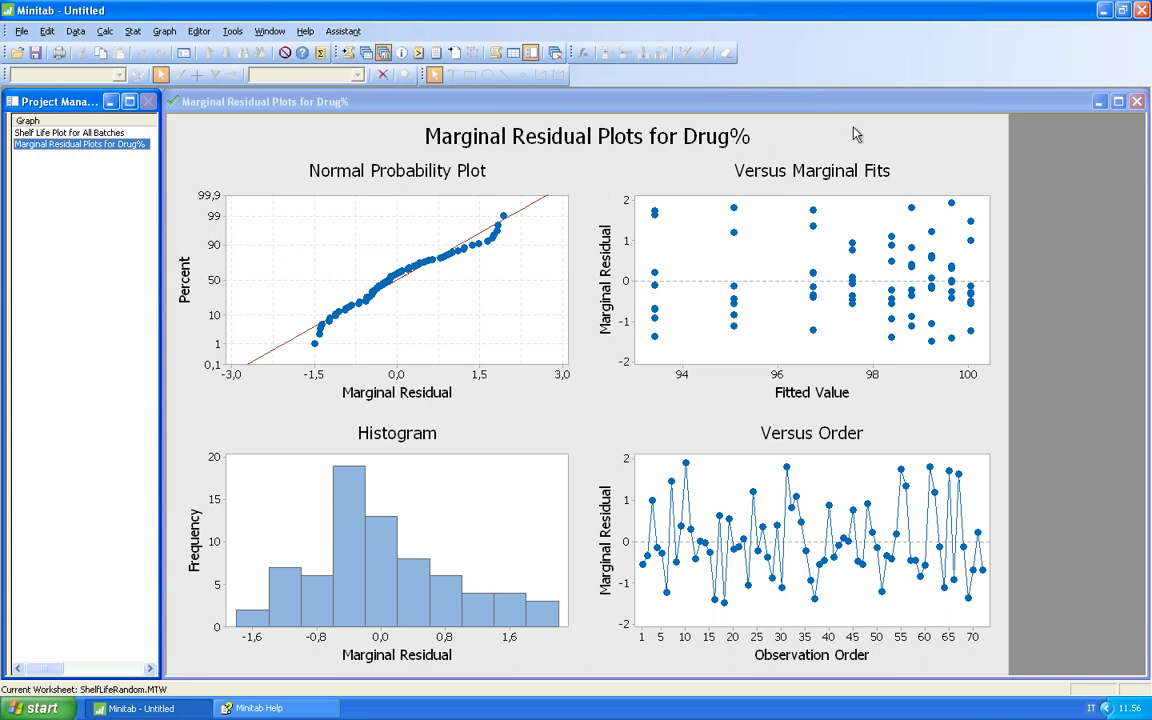
click(803, 106)
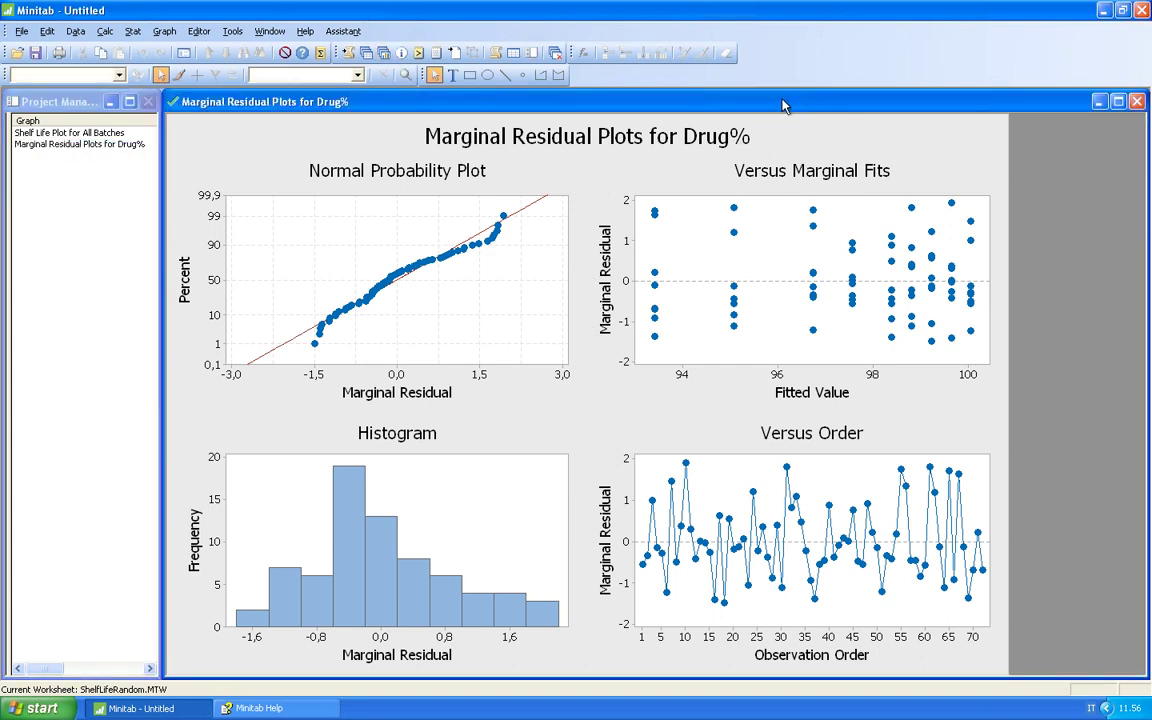
Review the residual types in the stability study graph settings and read the help on residual plot choices, leaving the settings as they are
click(184, 52)
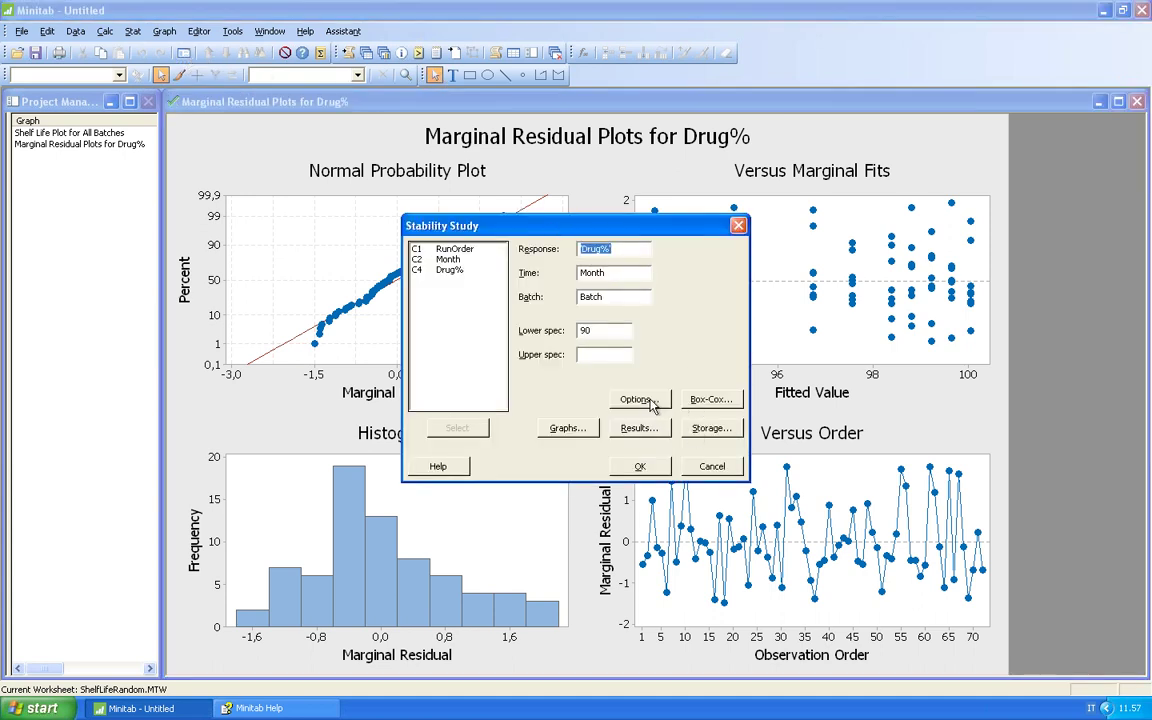
click(568, 428)
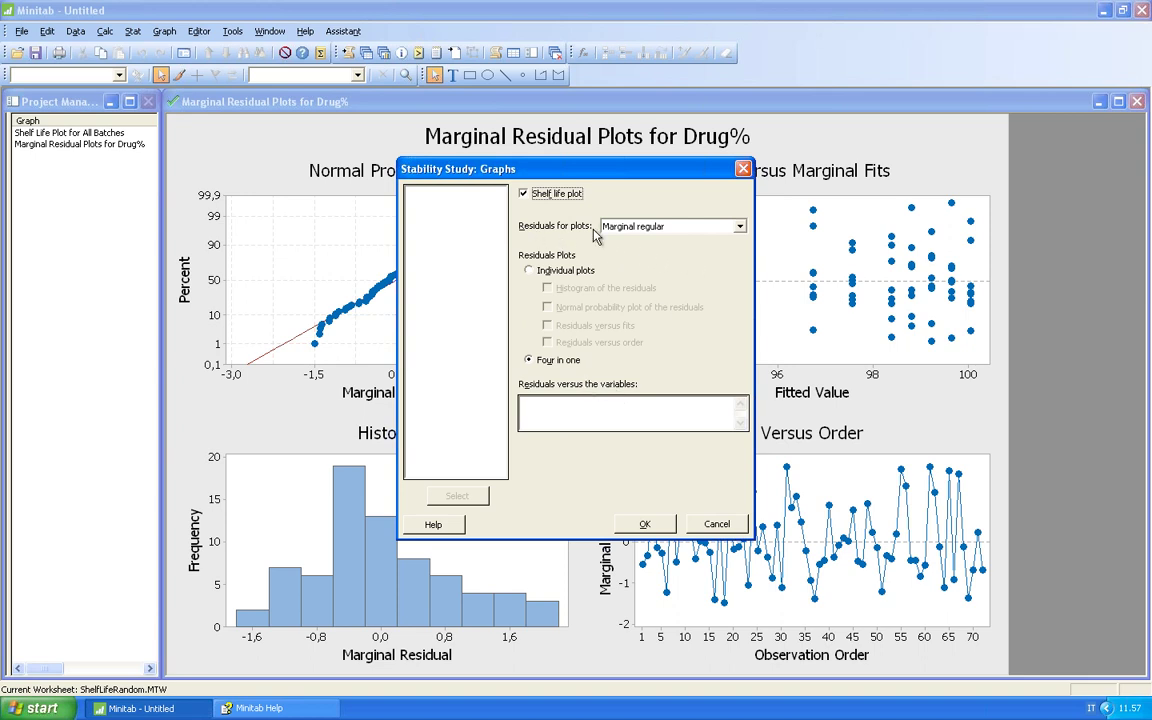
click(740, 227)
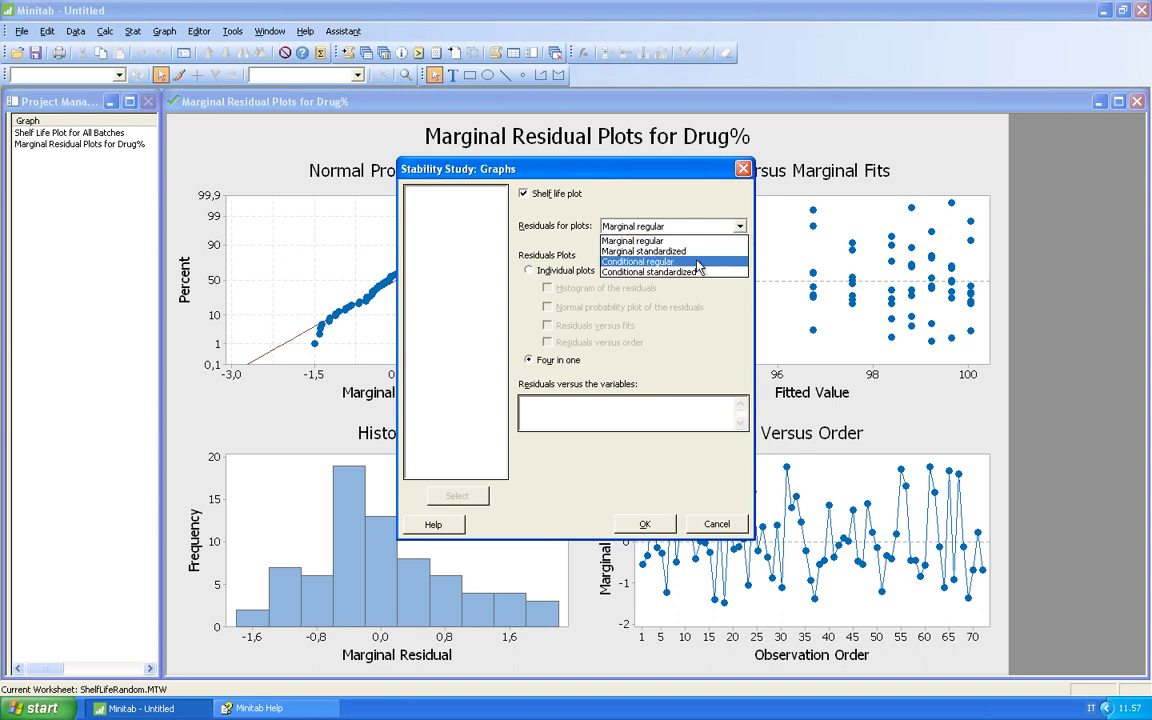
click(708, 355)
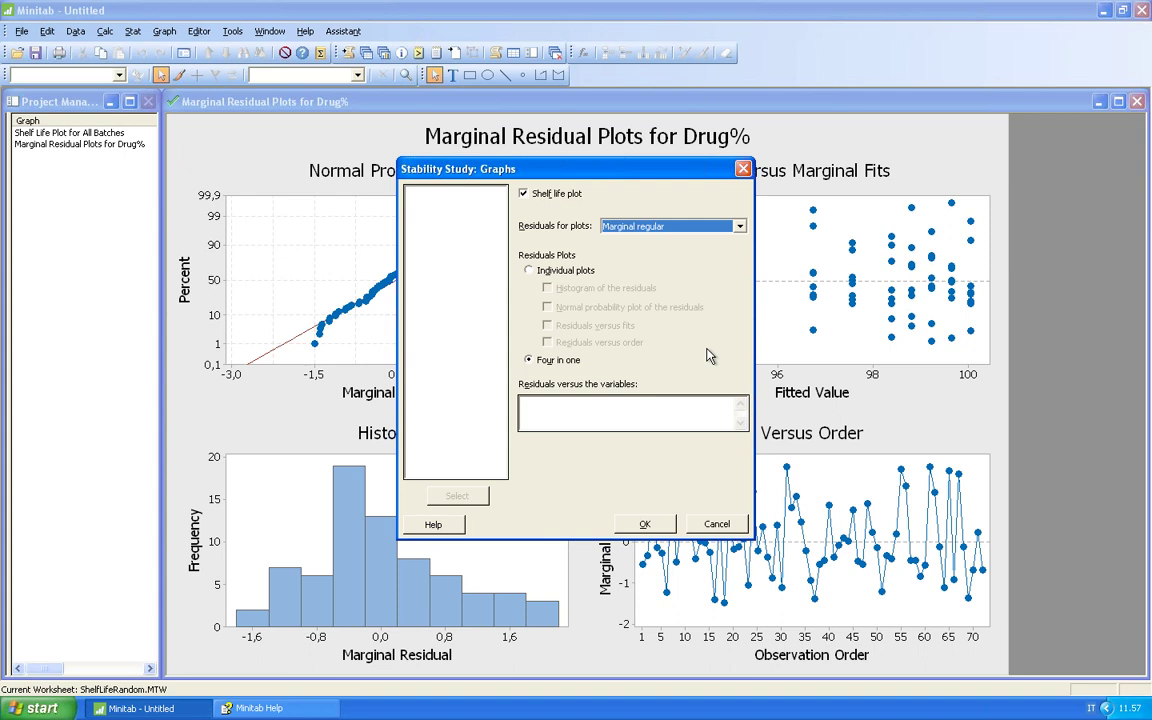
click(433, 525)
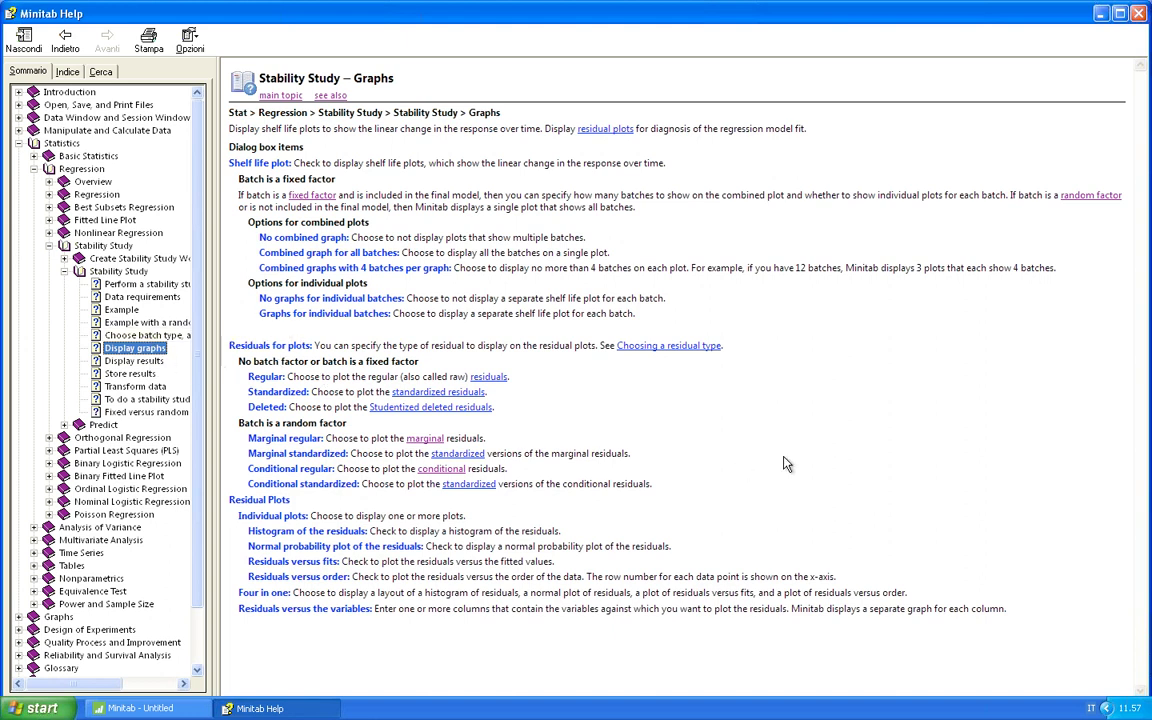
click(624, 129)
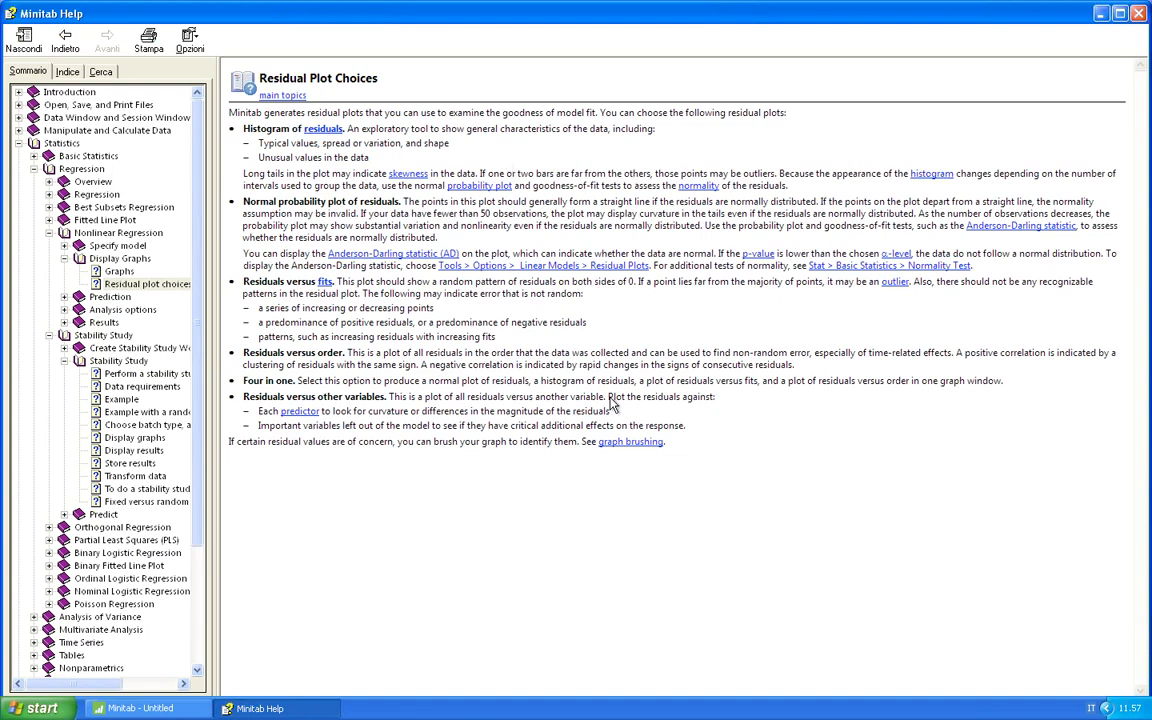
click(184, 716)
click(725, 530)
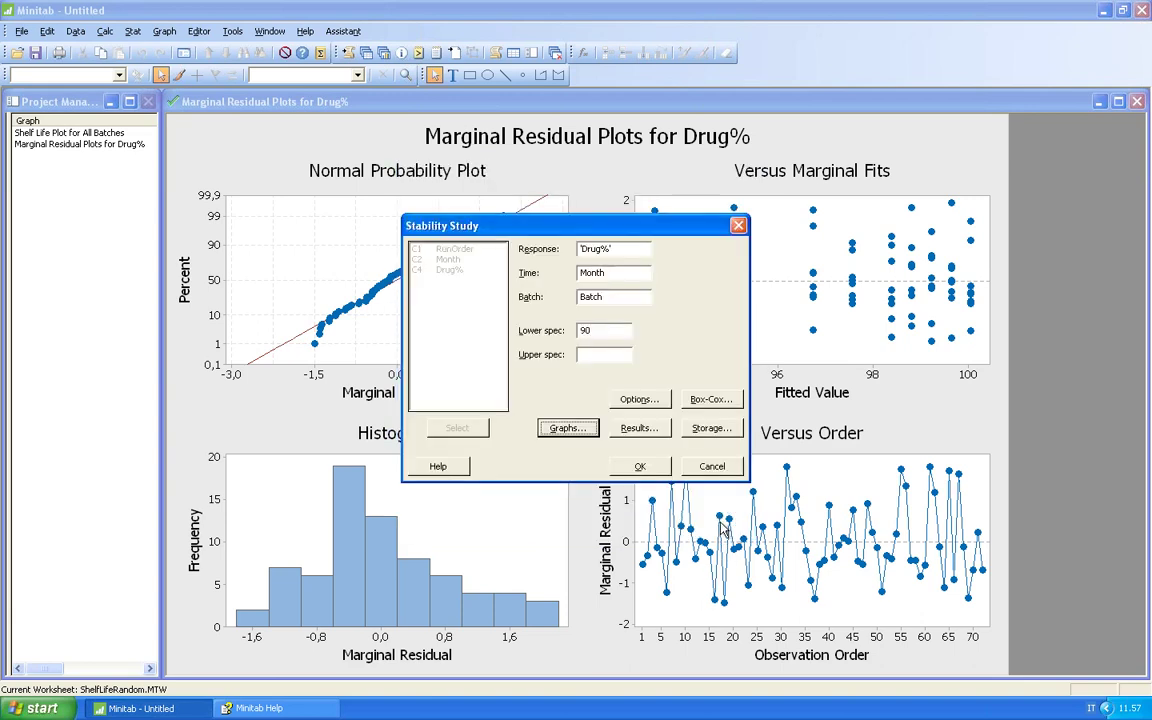
click(640, 466)
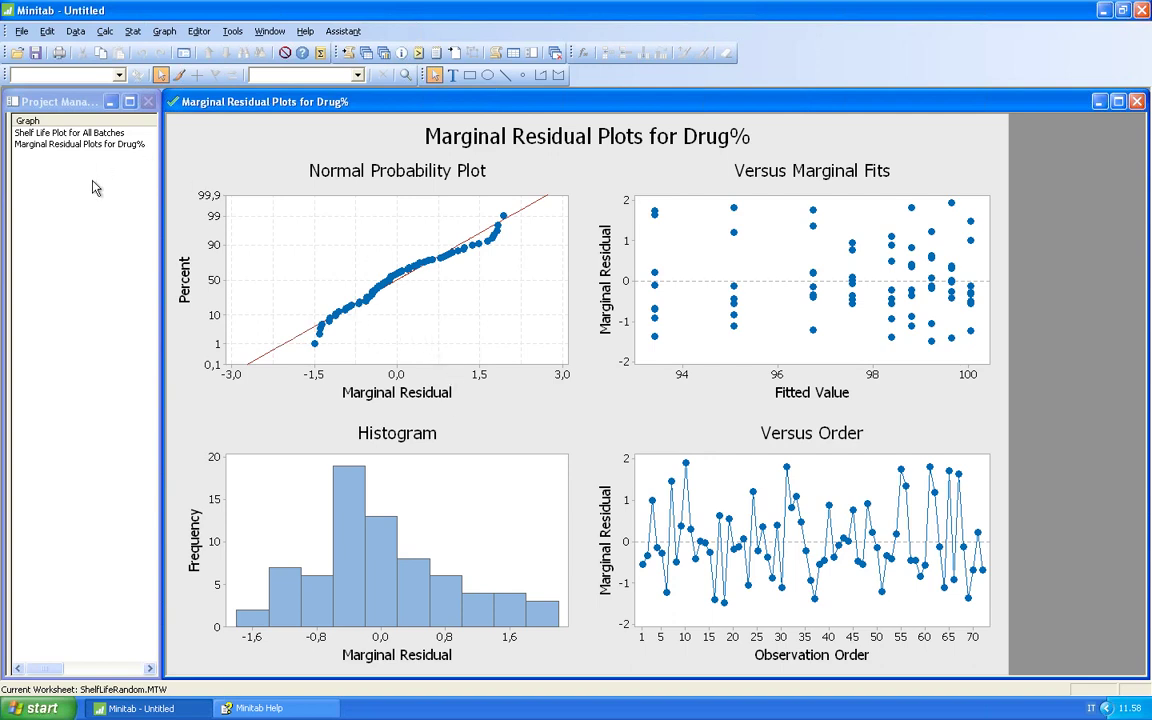
Start a new stability study worksheet with nine test times in months at varying intervals, and set the number of batches to 5
click(139, 33)
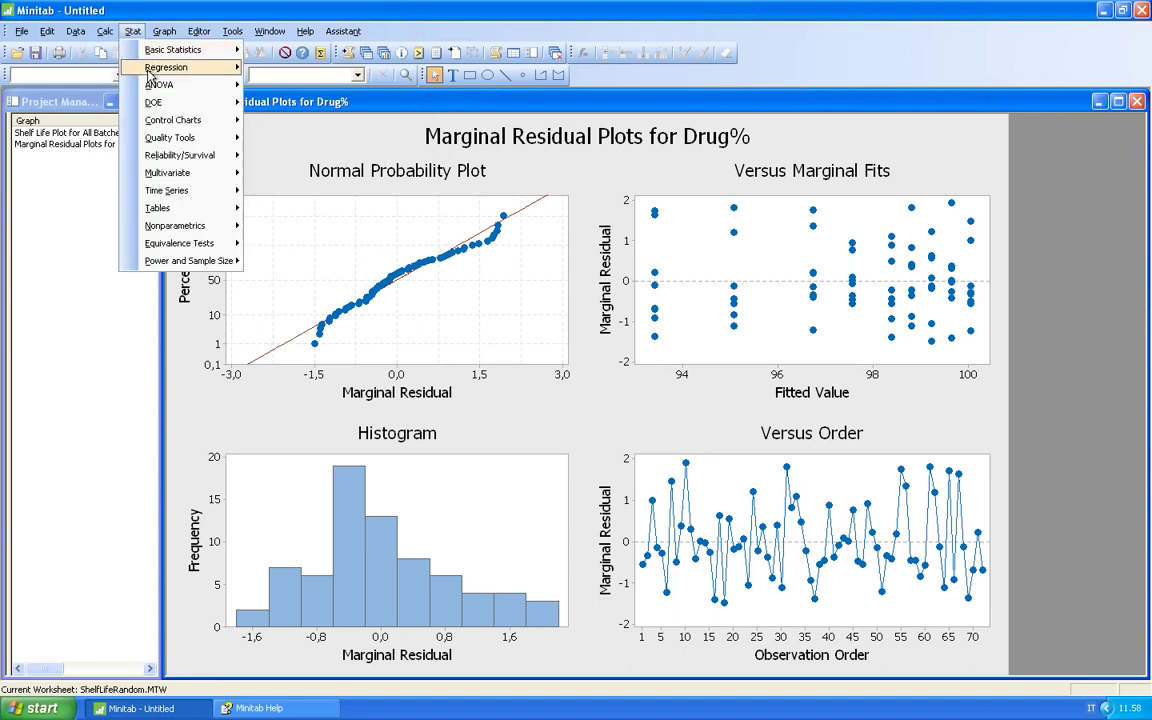
mouse_move(146, 108)
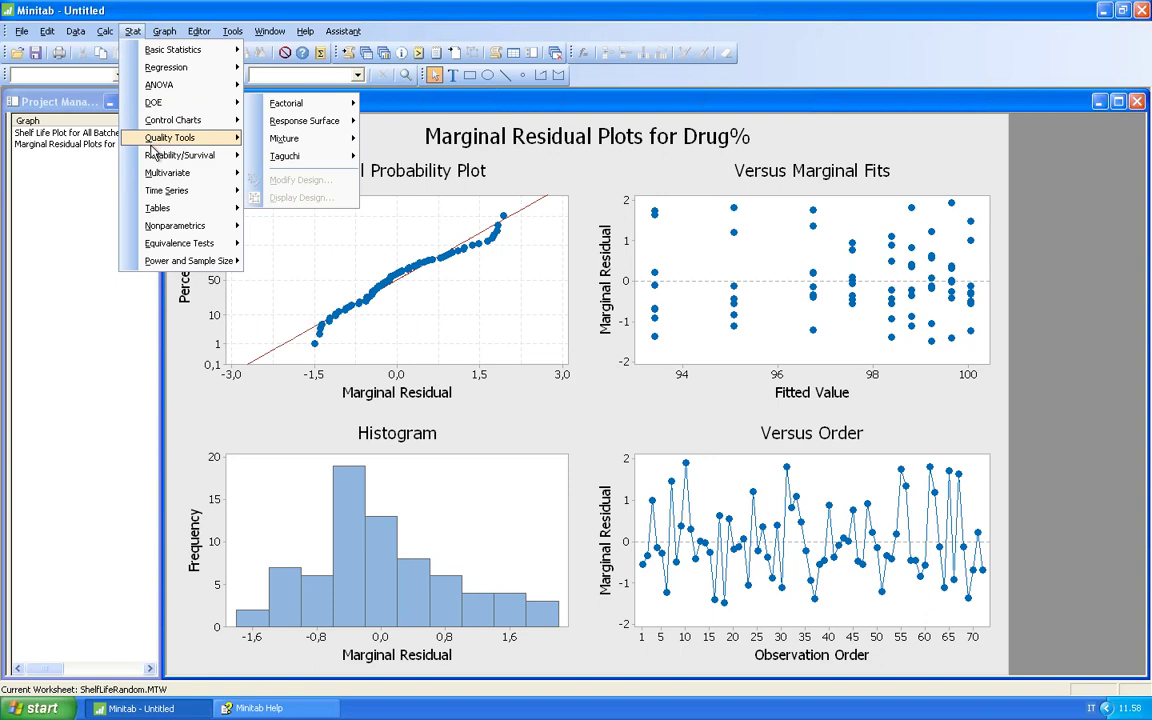
mouse_move(160, 67)
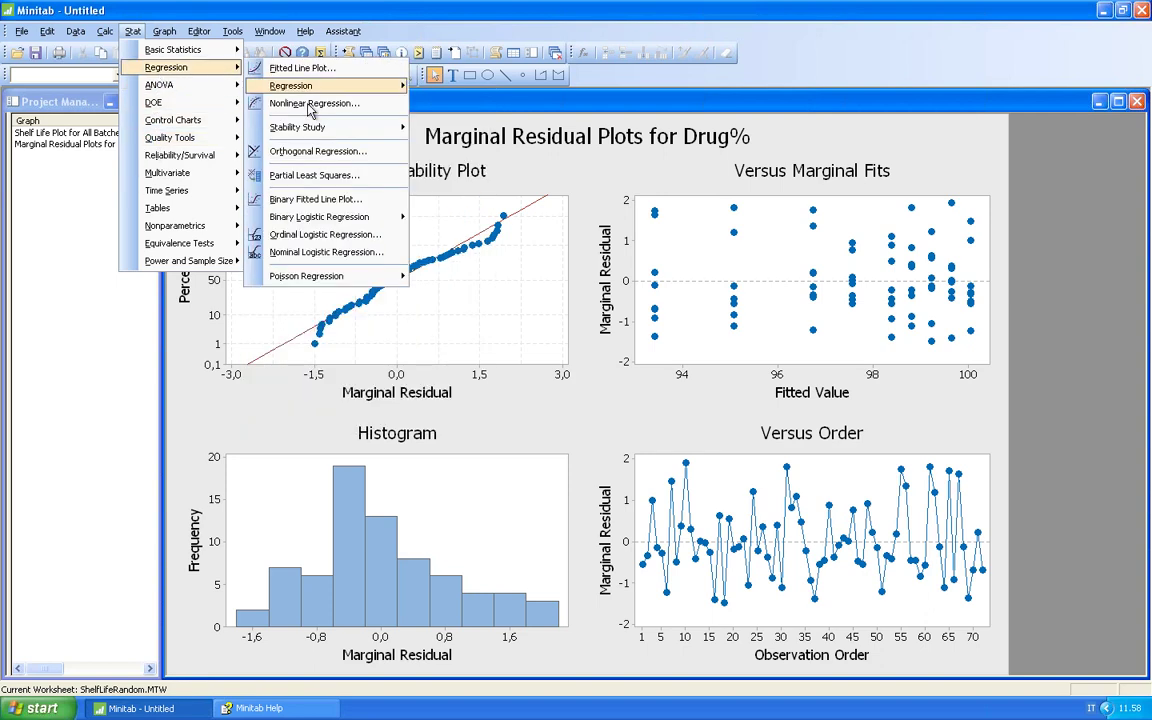
mouse_move(318, 137)
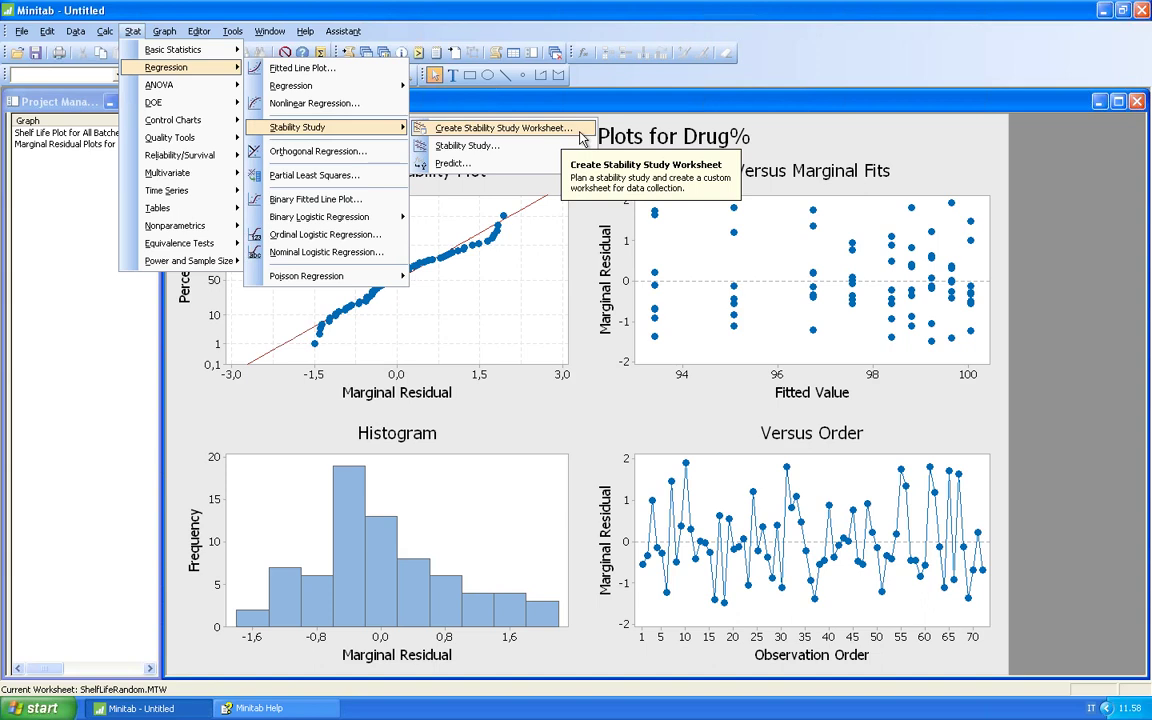
click(580, 130)
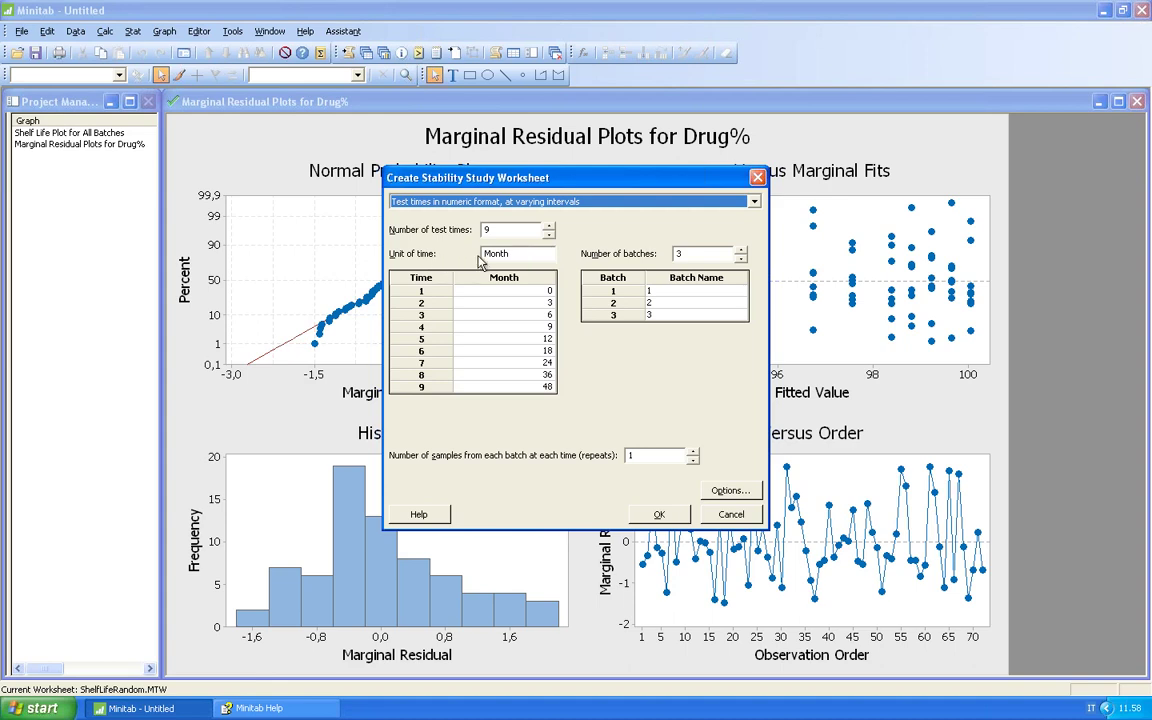
click(515, 256)
double_click(515, 256)
click(525, 256)
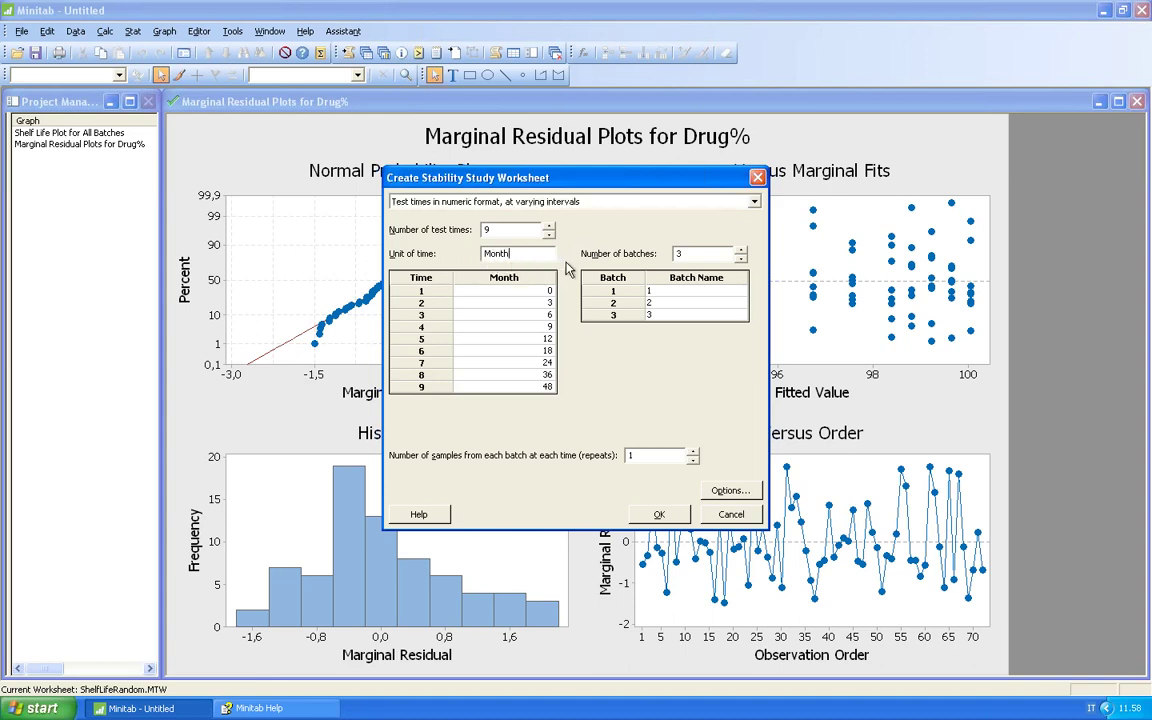
click(742, 250)
click(742, 250)
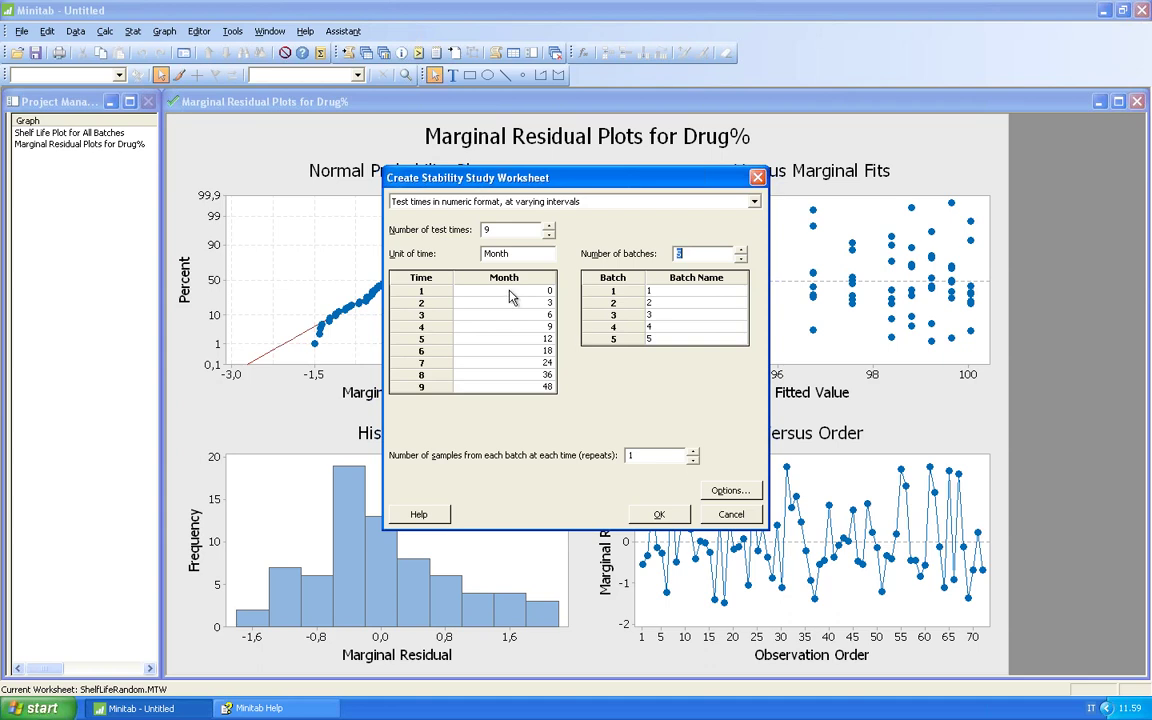
Keep the batch sequence and repeats randomized at each testing time, and create the stability study worksheet
click(728, 491)
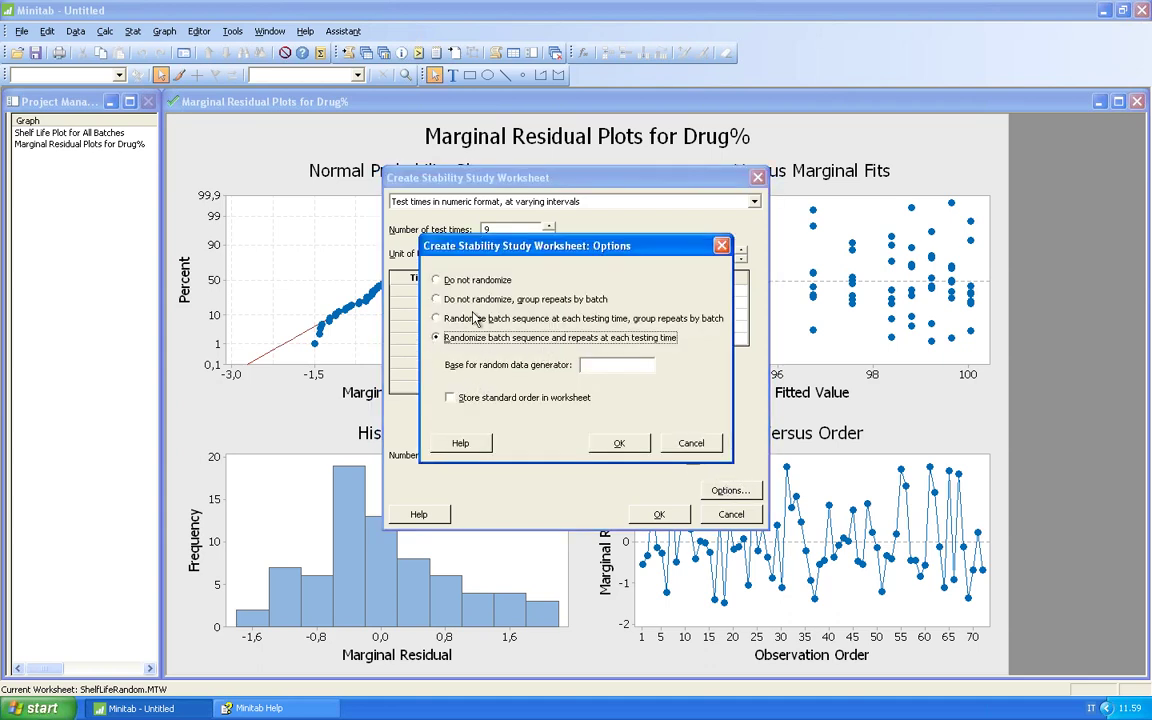
click(622, 445)
click(619, 443)
click(653, 517)
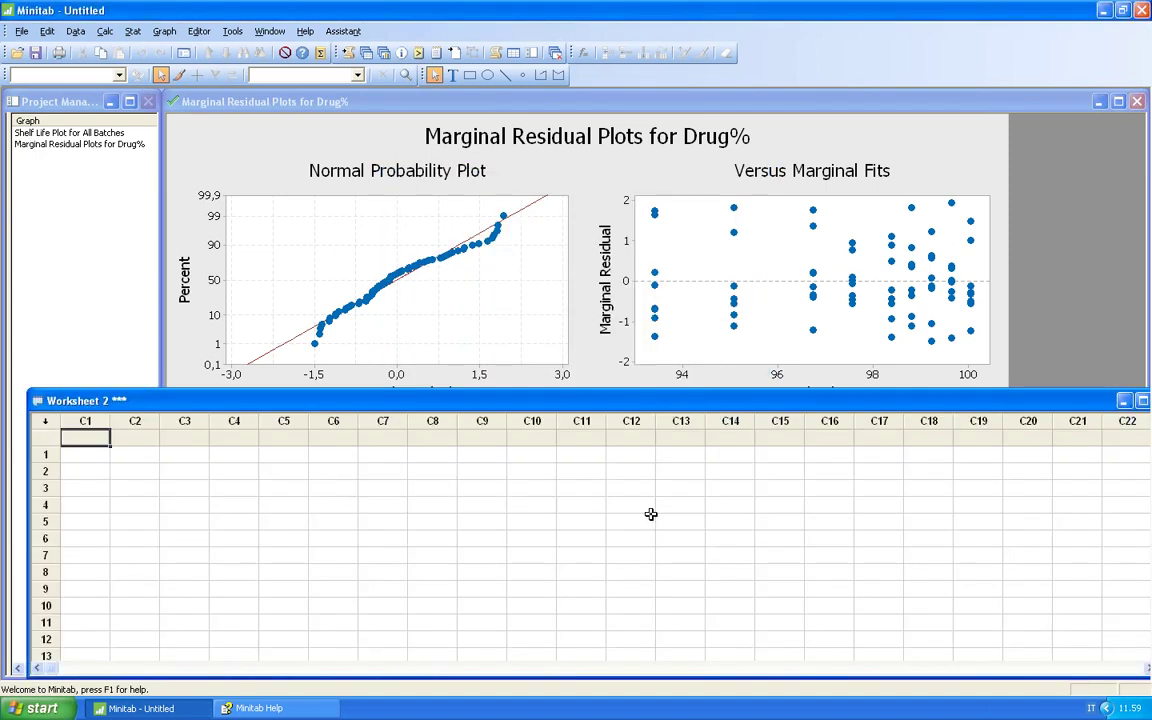
Maximize the new worksheet, name column C4 Drug% for the response, and look through the planned runs
drag(514, 401, 509, 285)
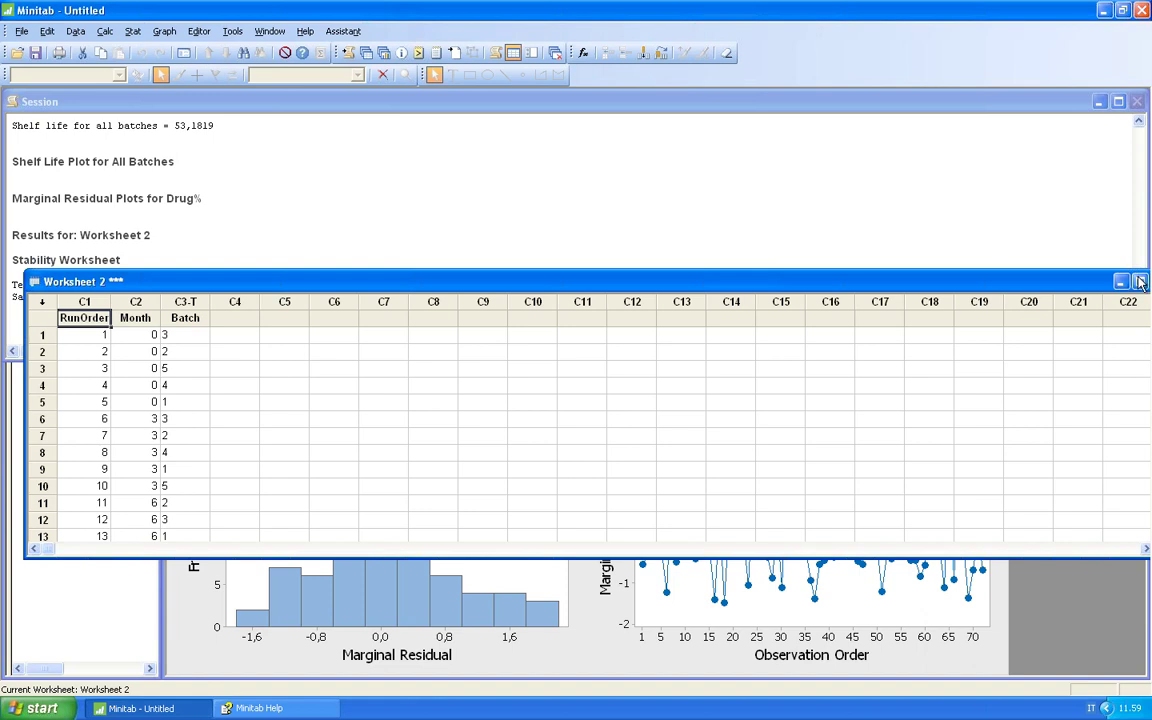
double_click(1008, 282)
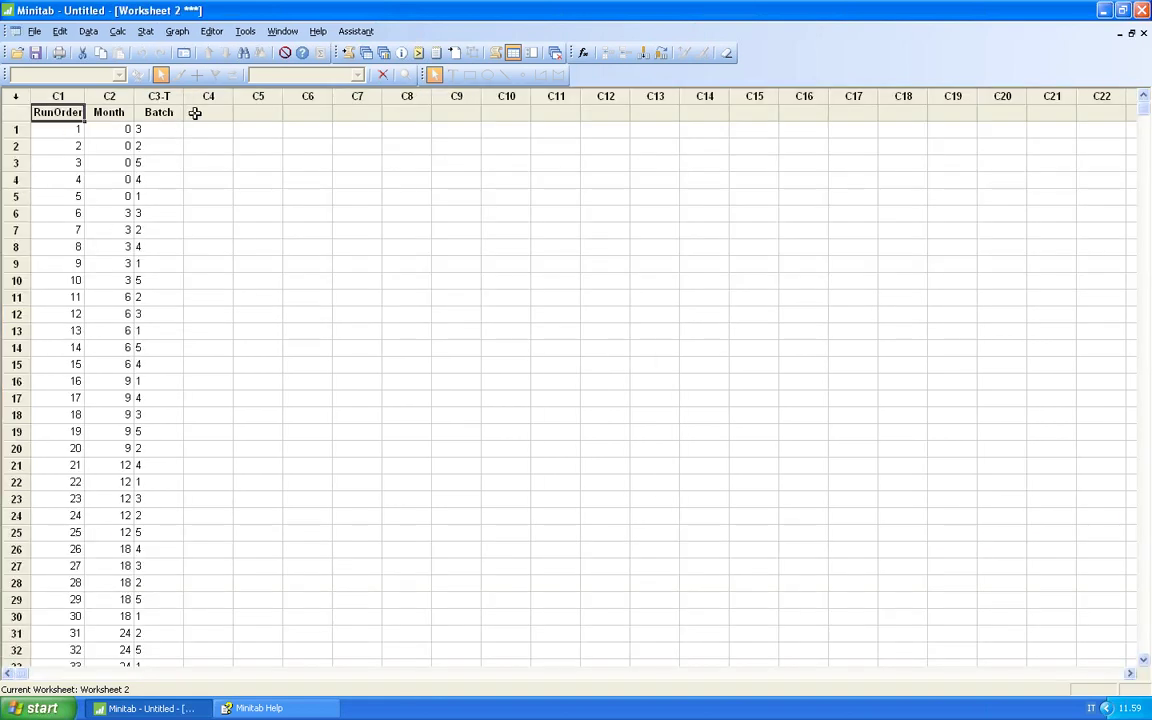
click(195, 114)
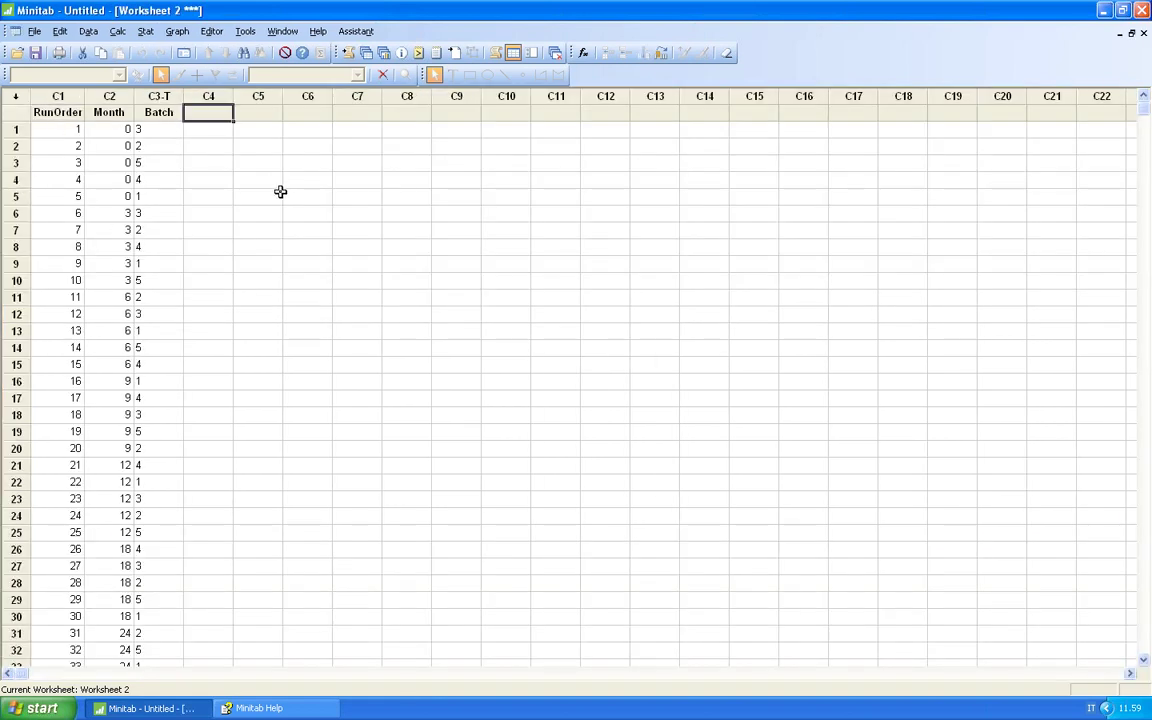
text(Drug%)
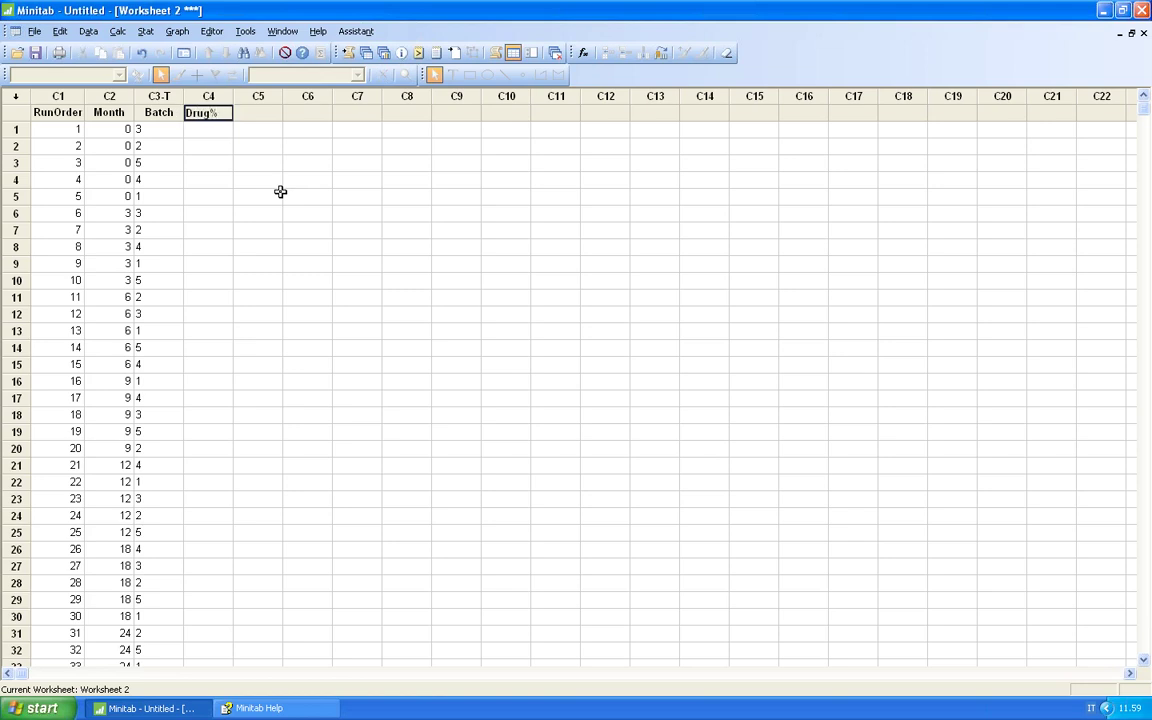
key(Return)
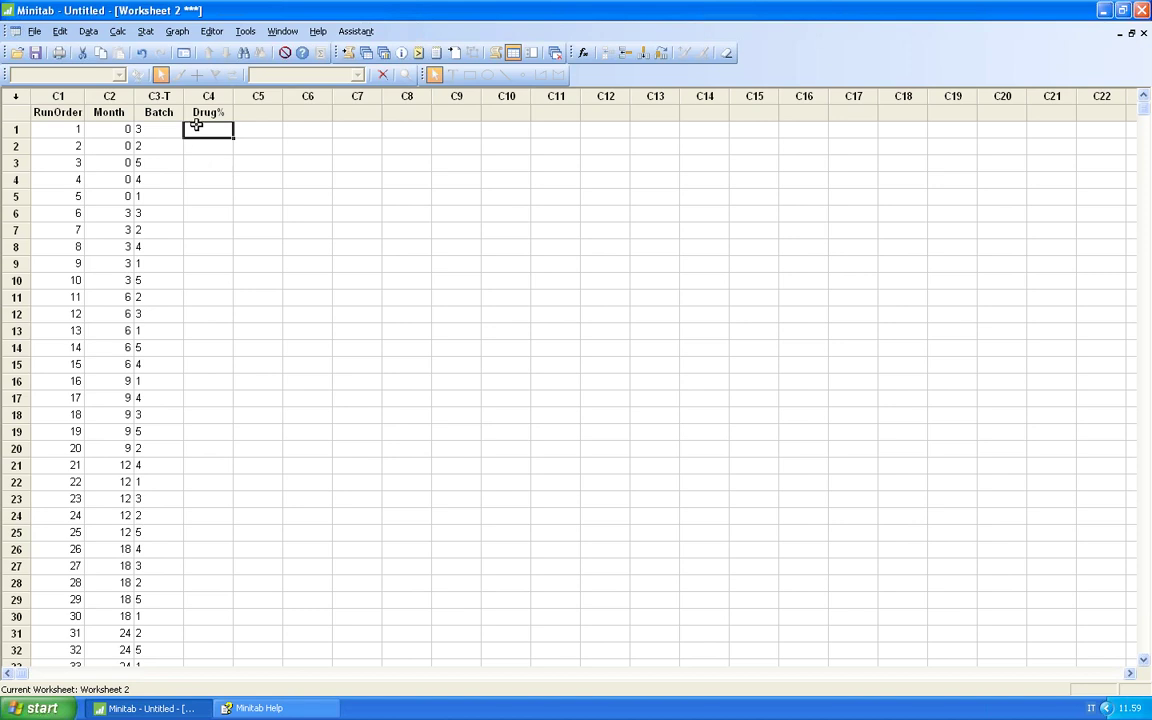
scroll(180, 462, down, 6)
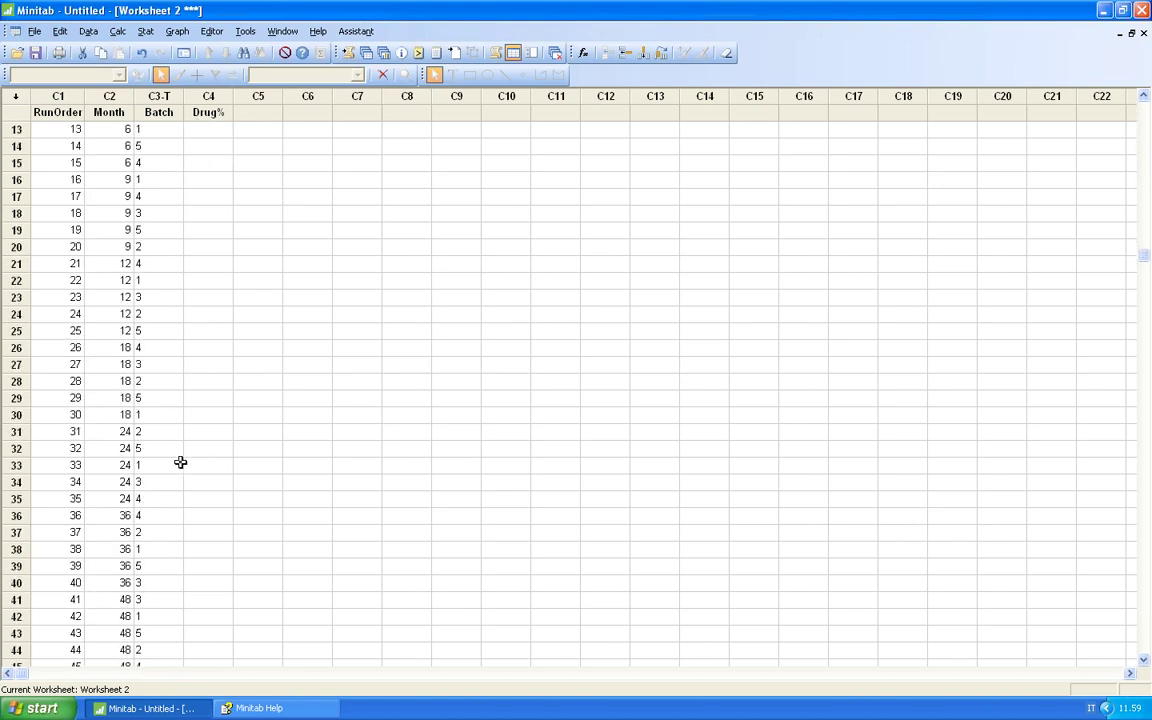
Reopen the stability study worksheet setup, try the names a and tyteb for the first two batches, and discard the changes
scroll(252, 570, up, 6)
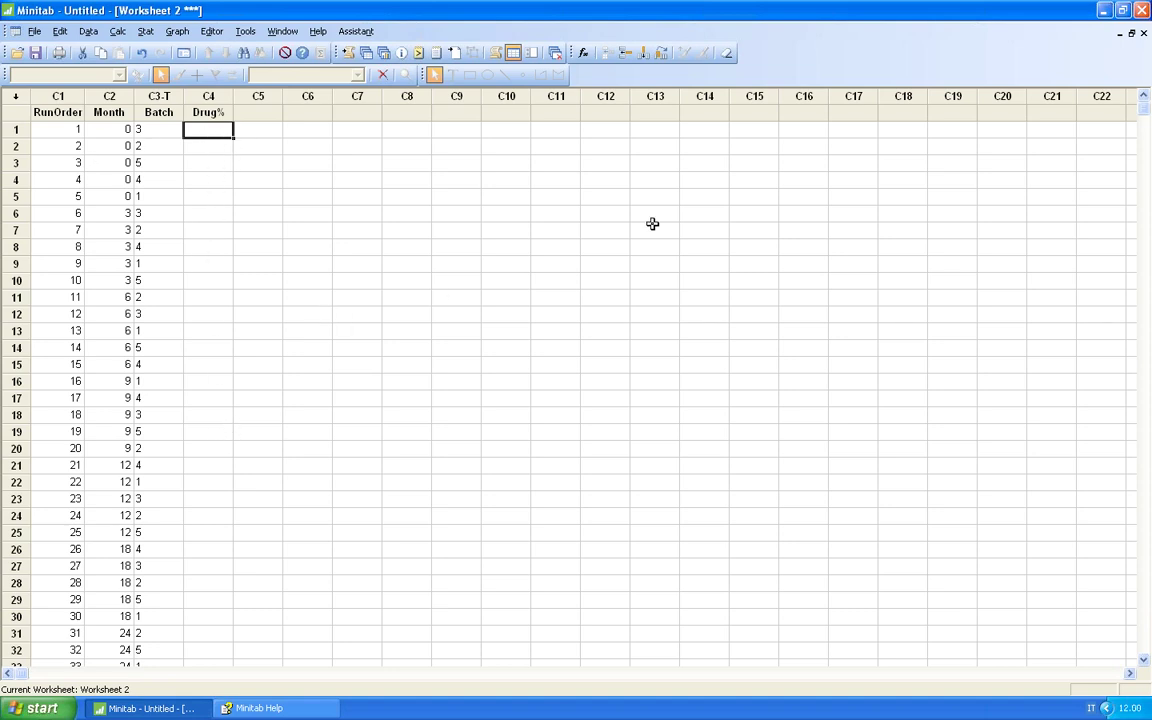
click(183, 52)
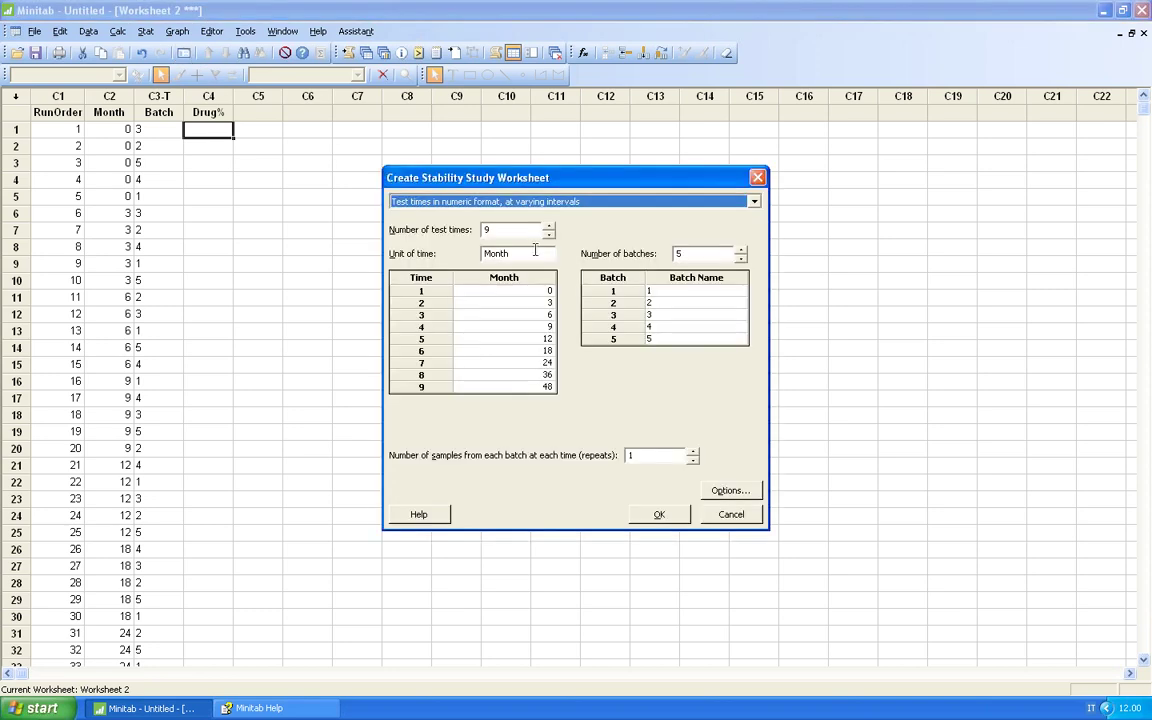
click(652, 292)
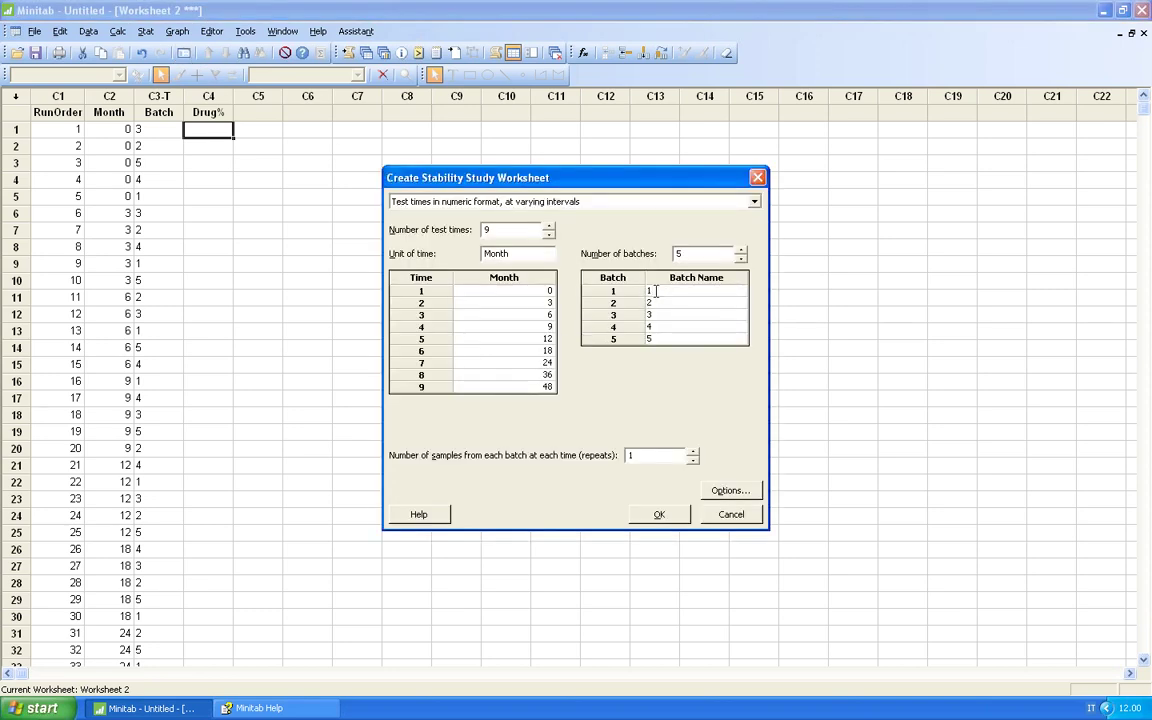
click(655, 292)
key(Down)
text(ty)
click(546, 318)
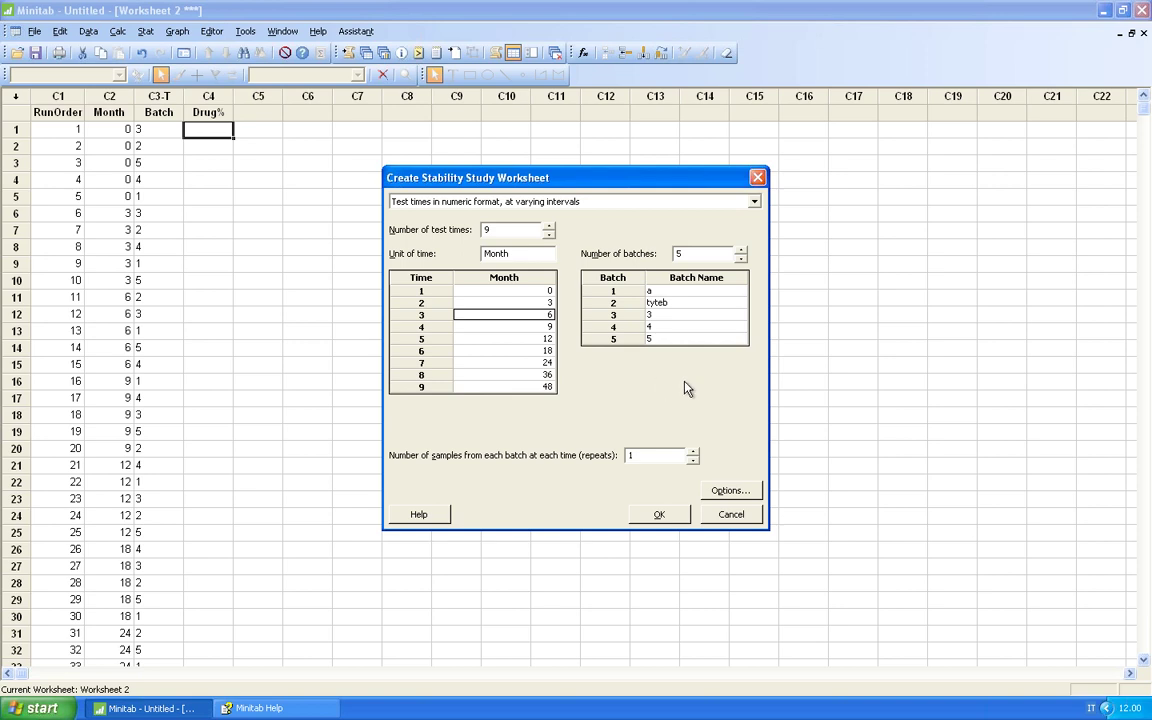
click(731, 514)
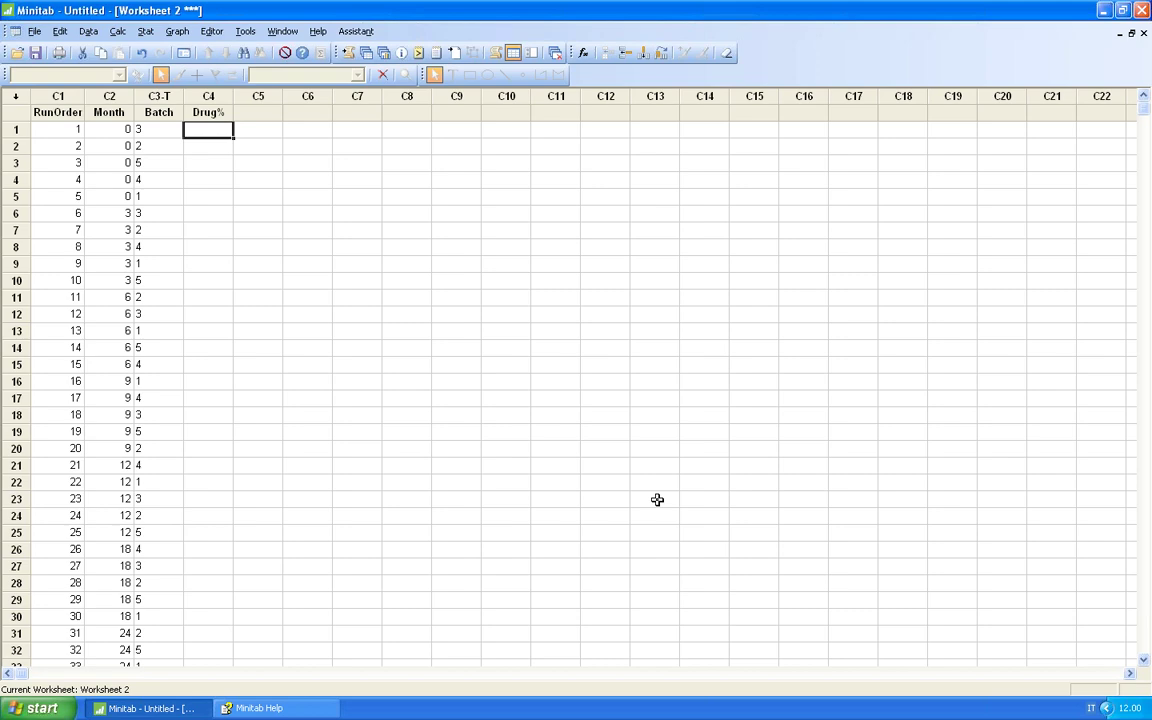
Switch from Minitab to the Mac desktop
key(ctrl+Right)
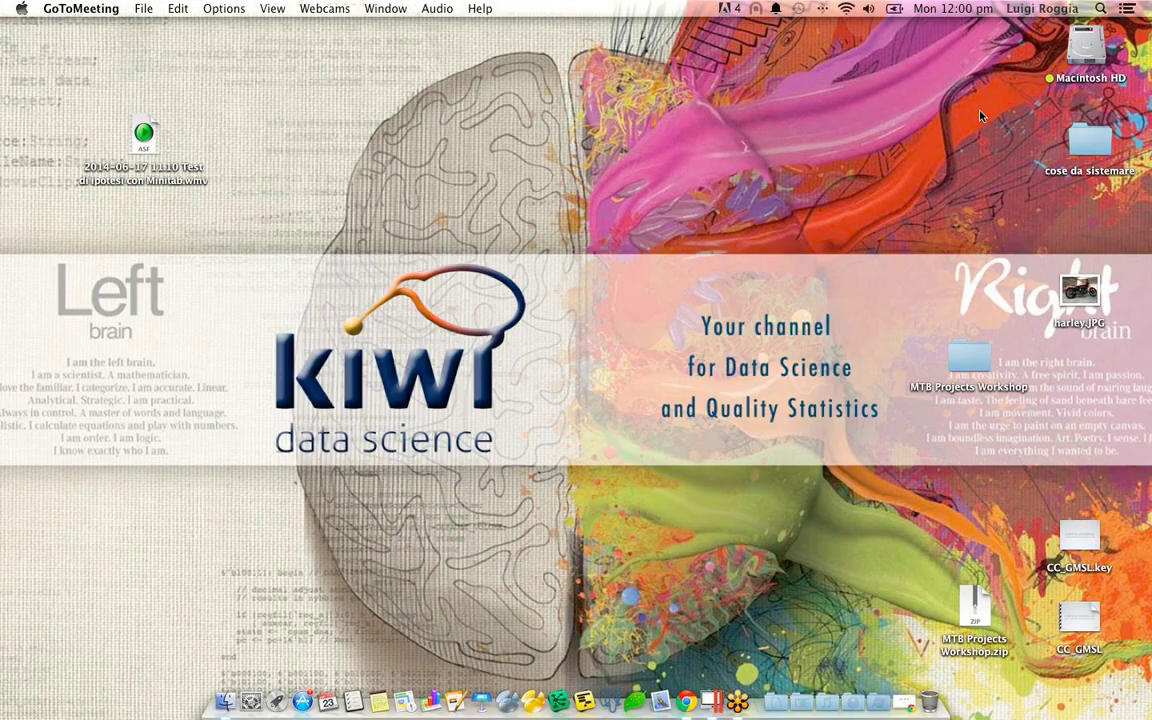